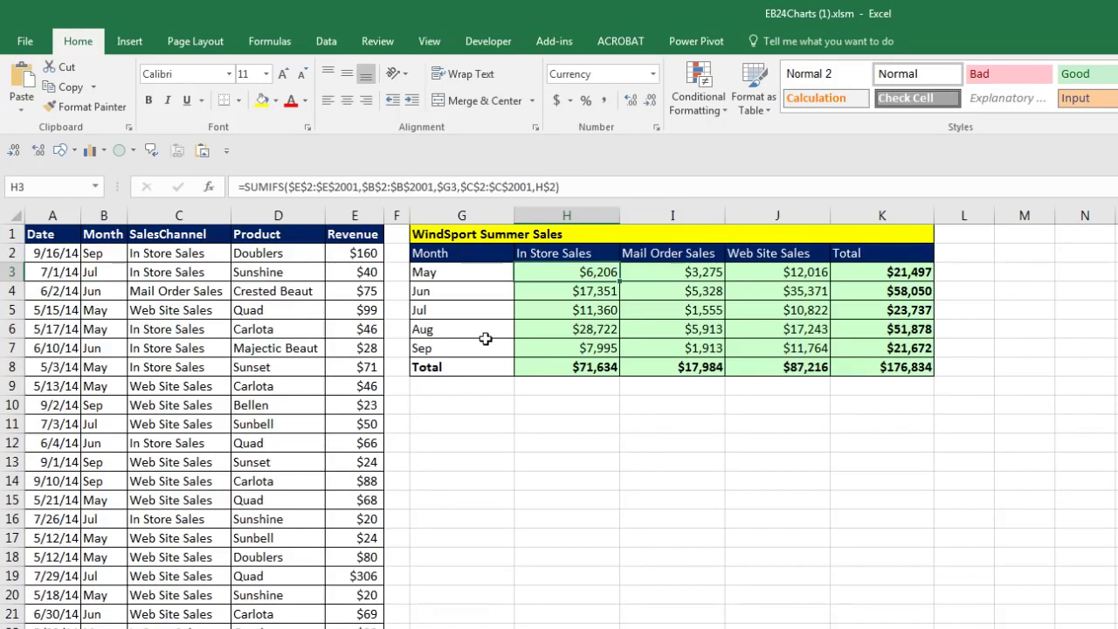
Examine the month labels and the three sales channel headers in the WindSport Summer Sales table
left_click(474, 276)
left_click(474, 292)
left_click(474, 312)
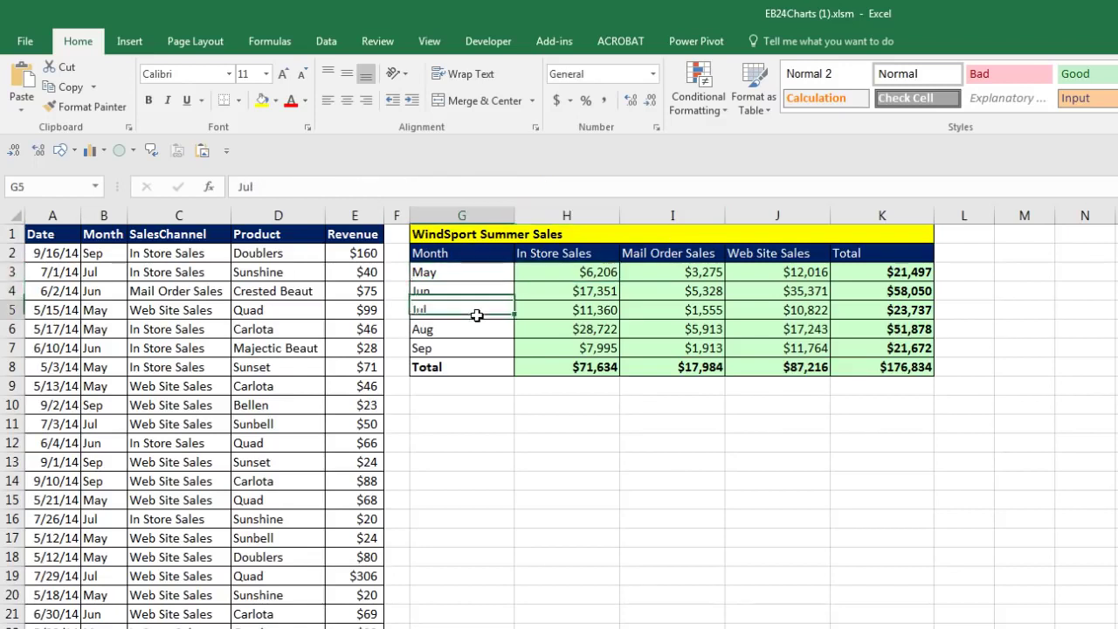
left_click(552, 259)
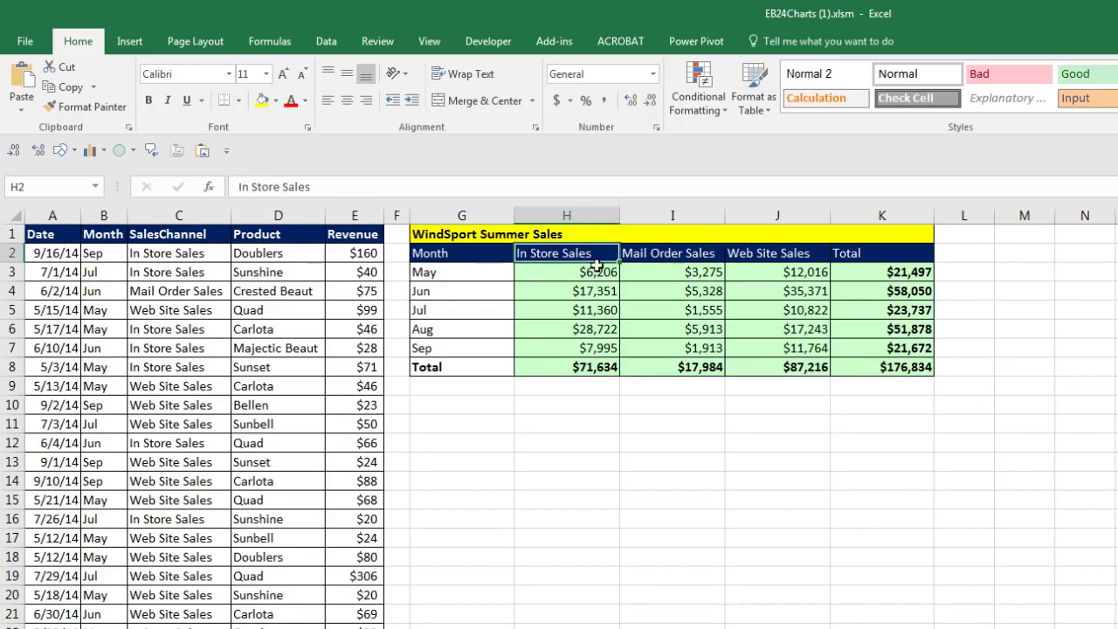
left_click(649, 260)
left_click(772, 259)
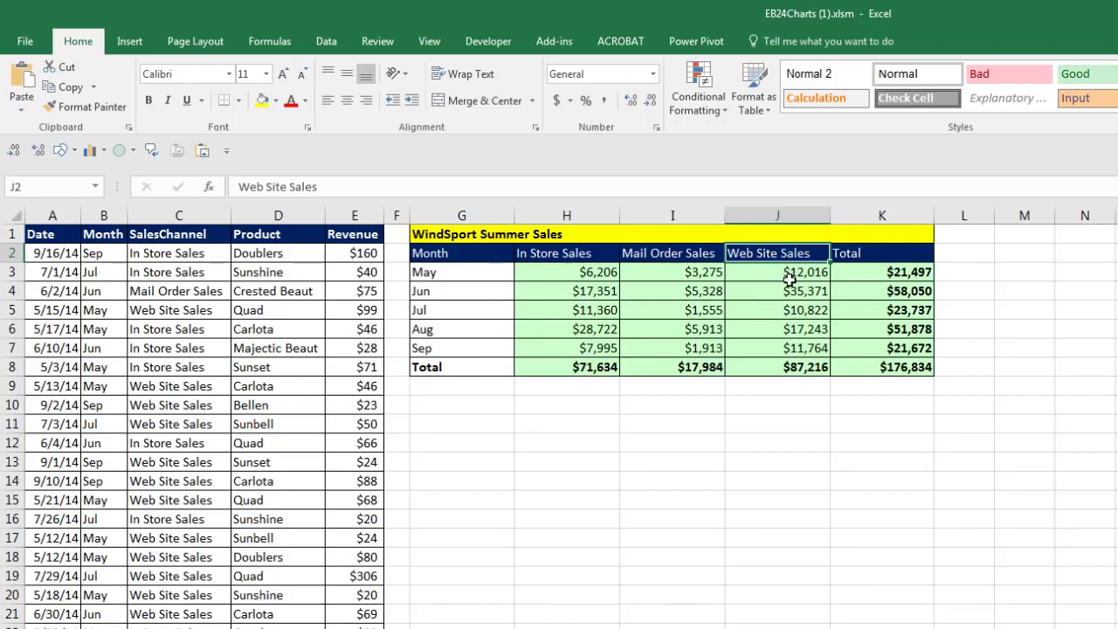
Insert a 2-D clustered column chart from the month labels G2:G7 and the monthly totals K2:K7
left_click(455, 254)
left_click_drag(455, 254, 462, 347)
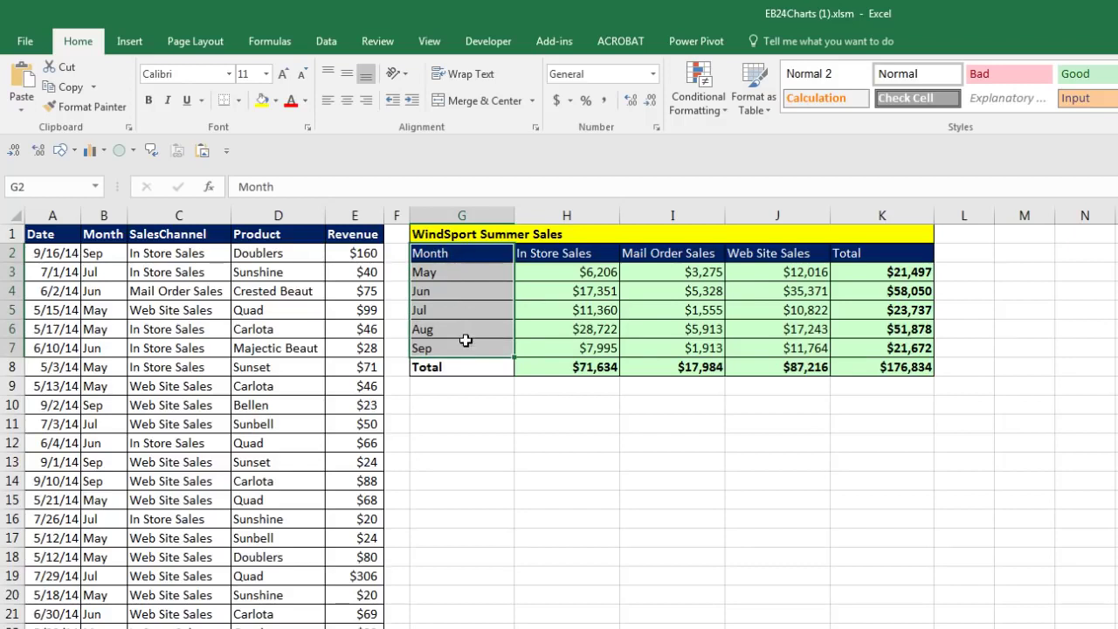
key("ctrl")
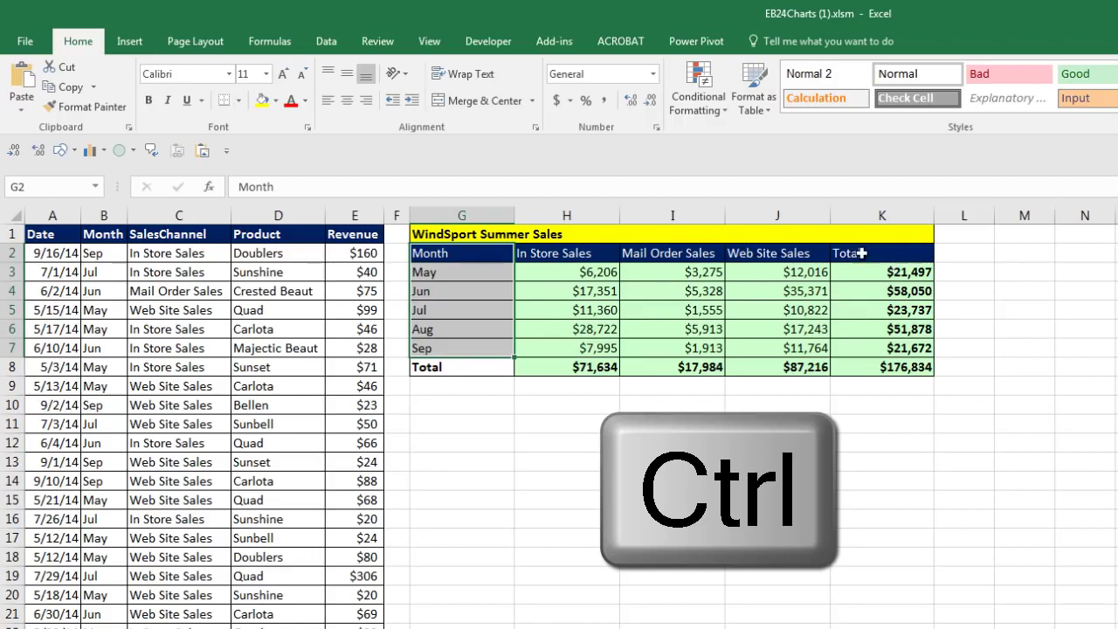
left_click_drag(876, 252, 886, 348)
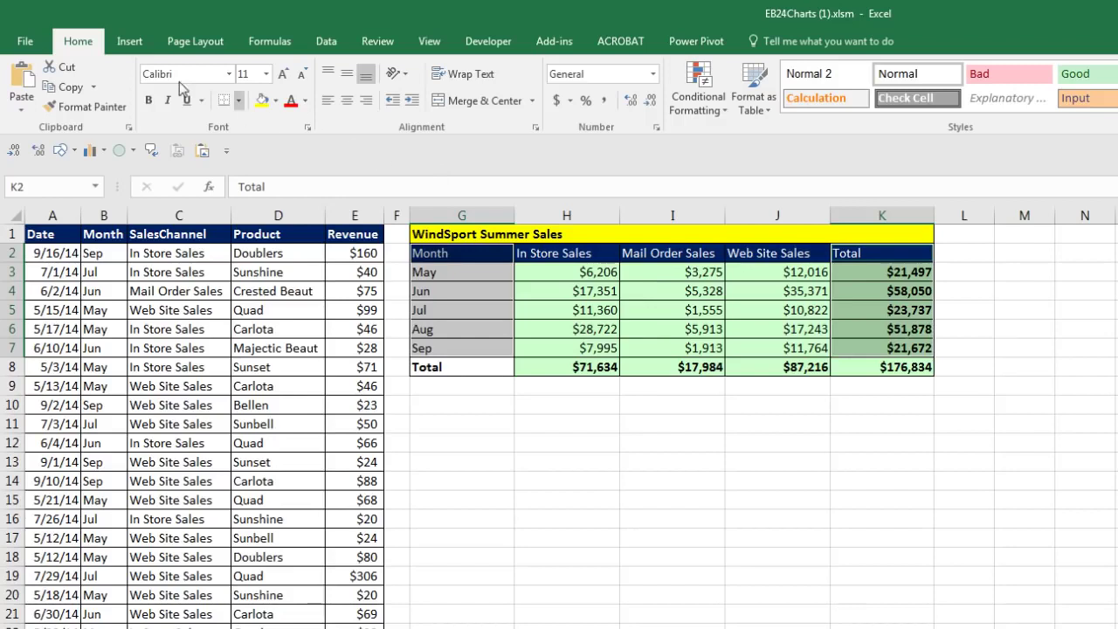
left_click(138, 50)
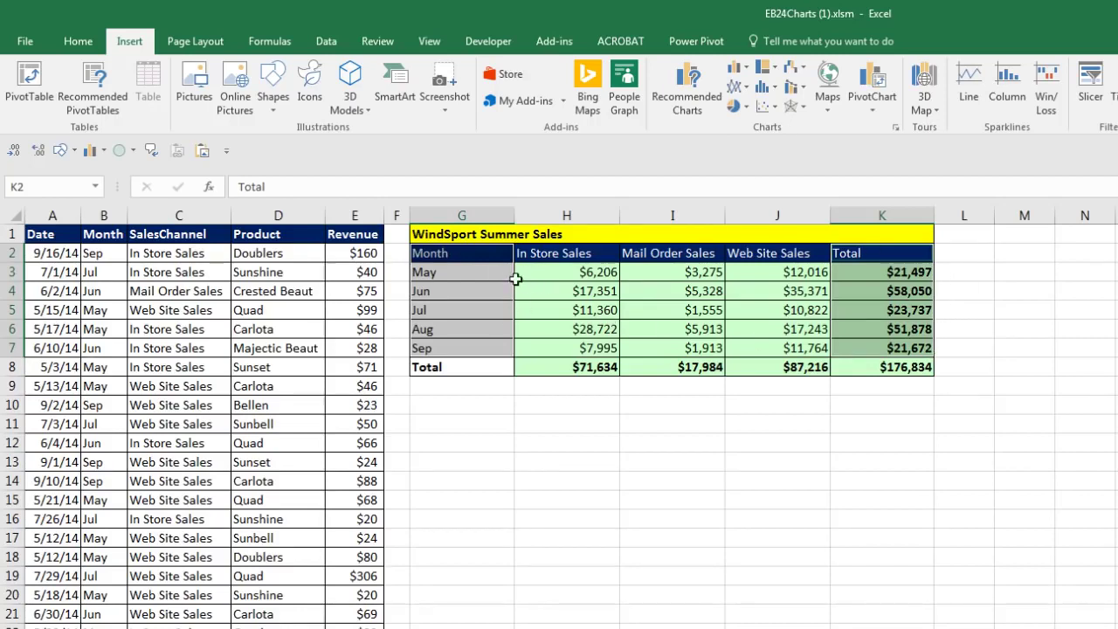
left_click(738, 68)
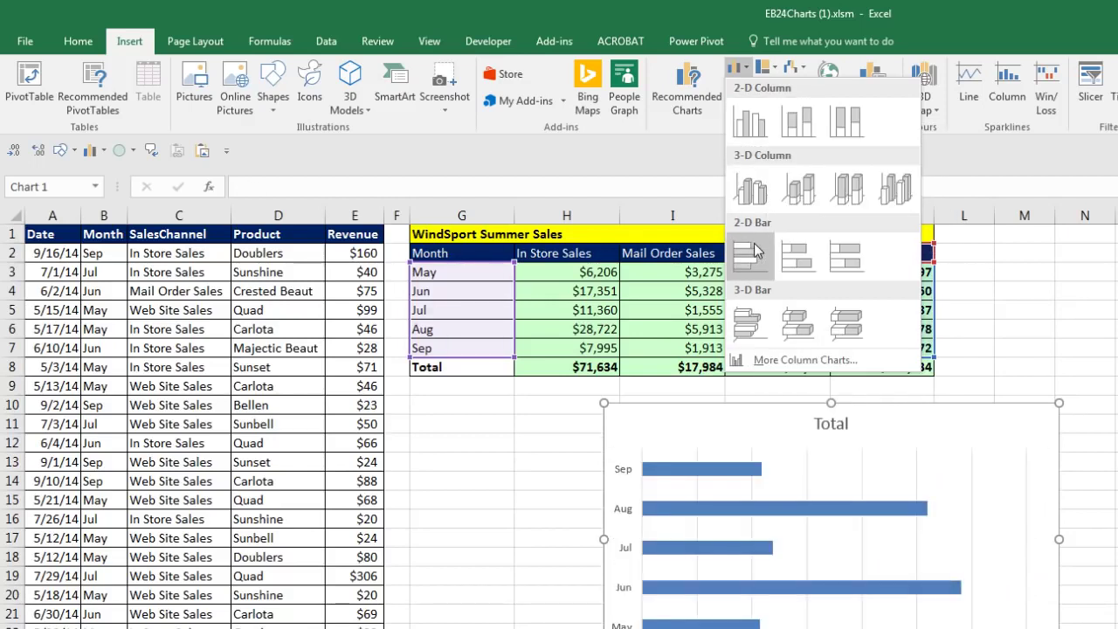
left_click(756, 129)
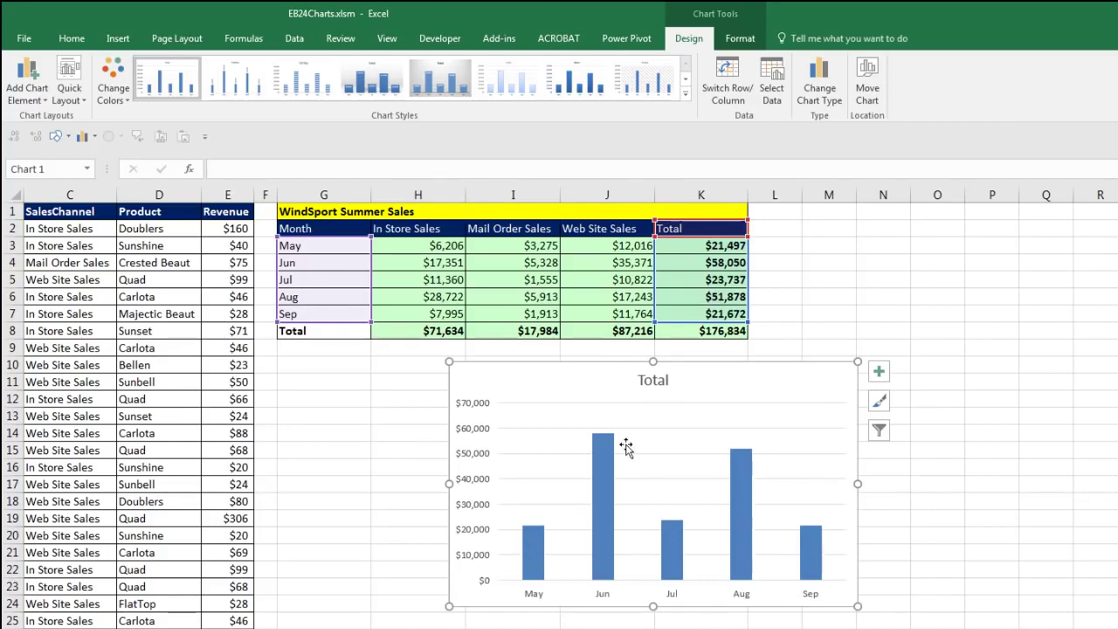
Link the column chart's title to cell G1 with the formula =ColumnAndBar!$G$1
left_click(657, 383)
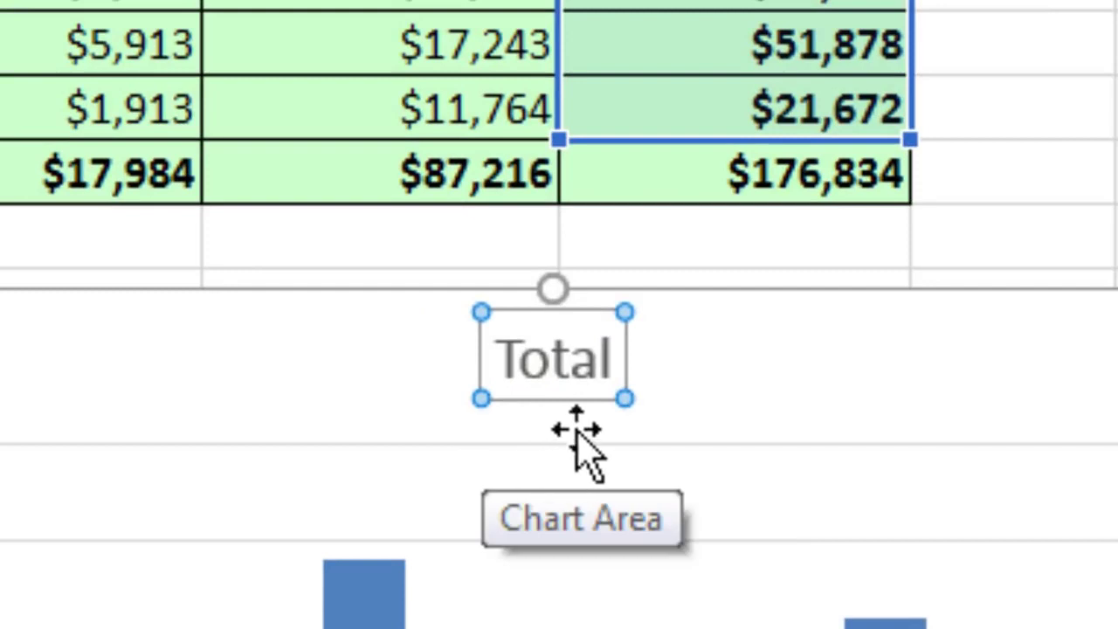
left_click(581, 369)
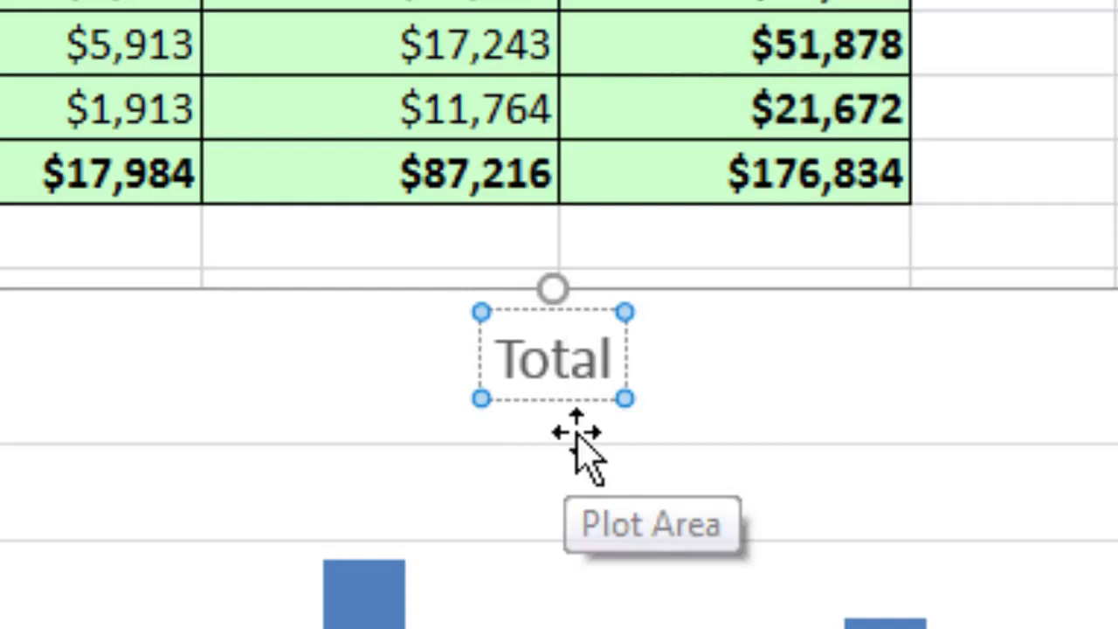
left_click(545, 400)
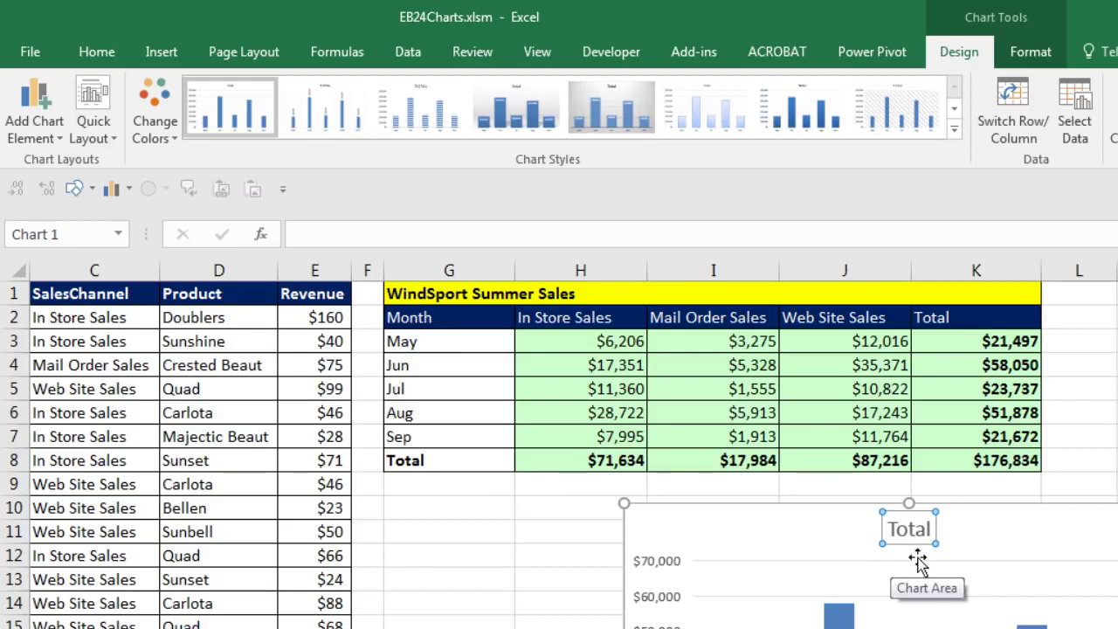
left_click(914, 531)
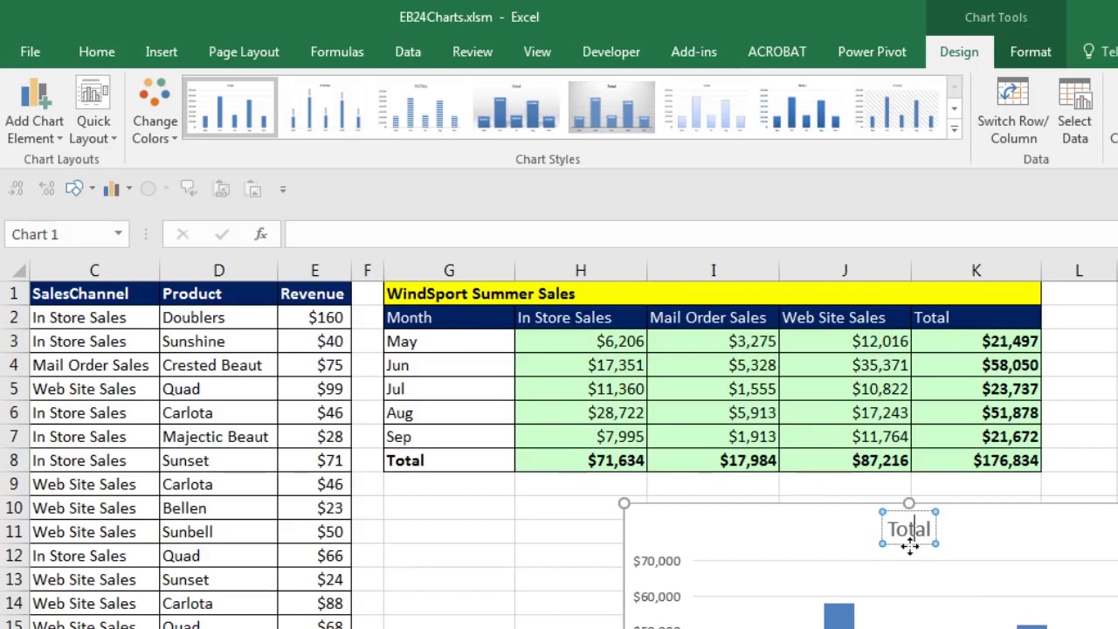
key("Escape")
type("=")
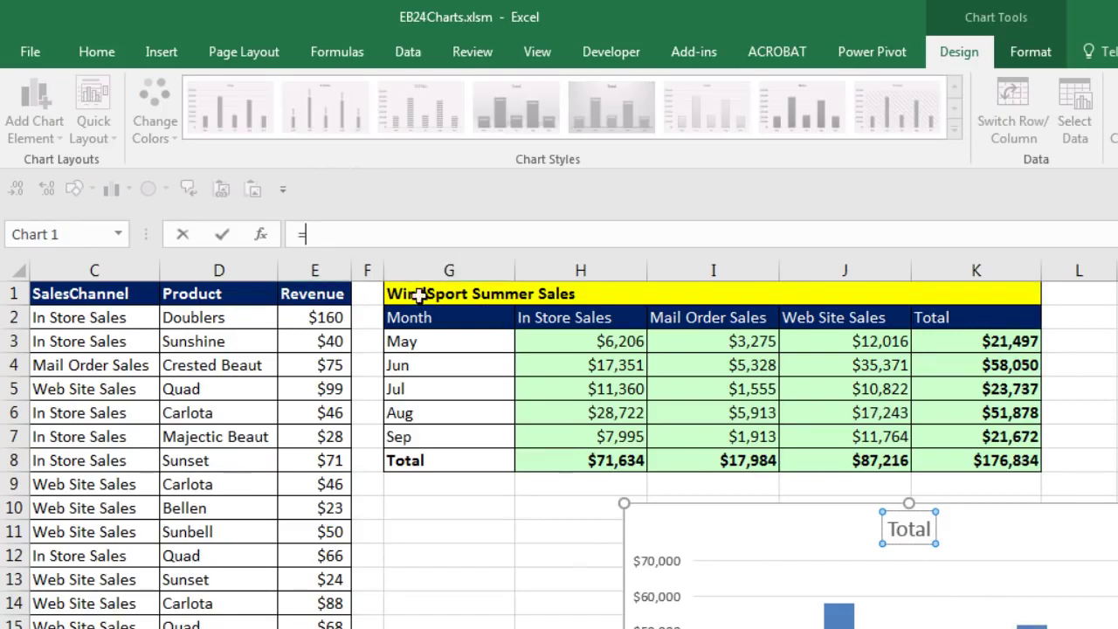
left_click(455, 296)
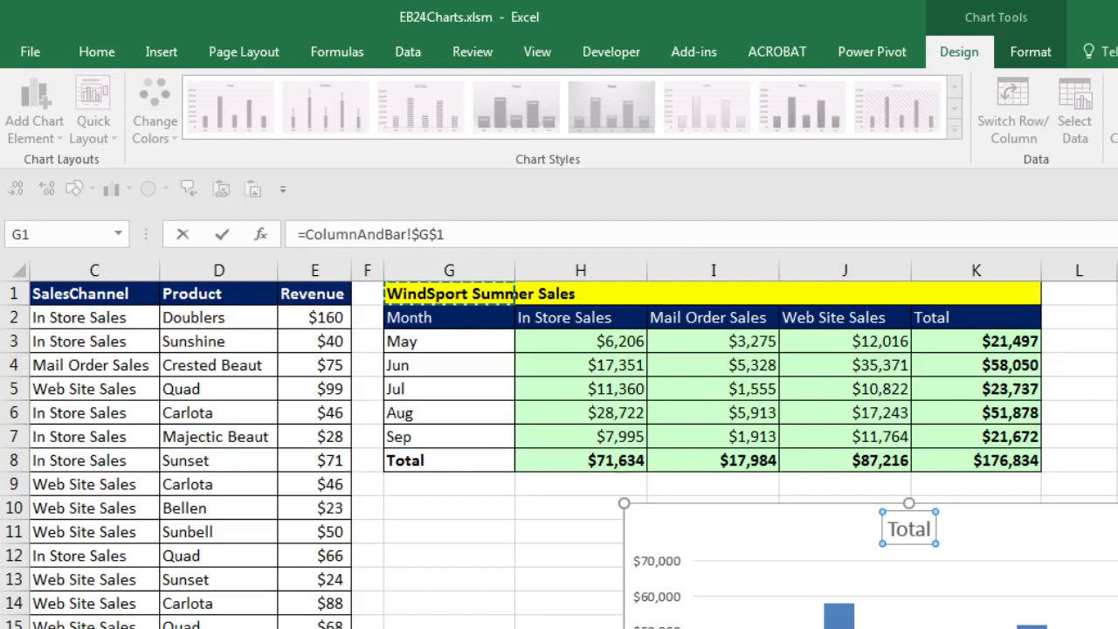
key("Return")
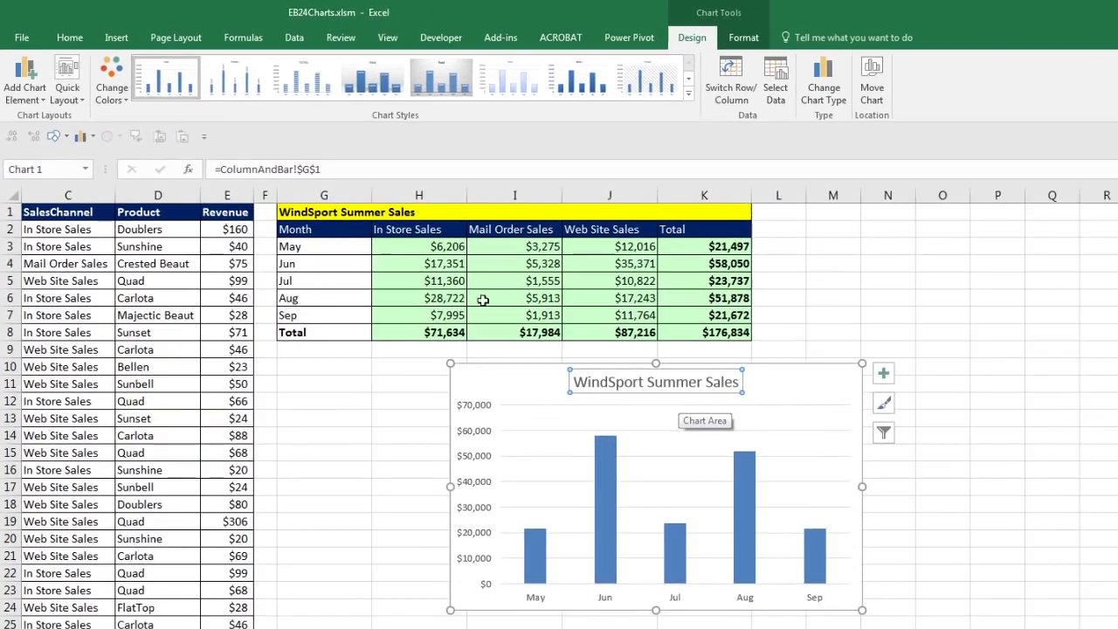
Edit the table heading in cell G1 to read "WindSport Inc. Summer Sales"
left_click(328, 214)
double_click(338, 213)
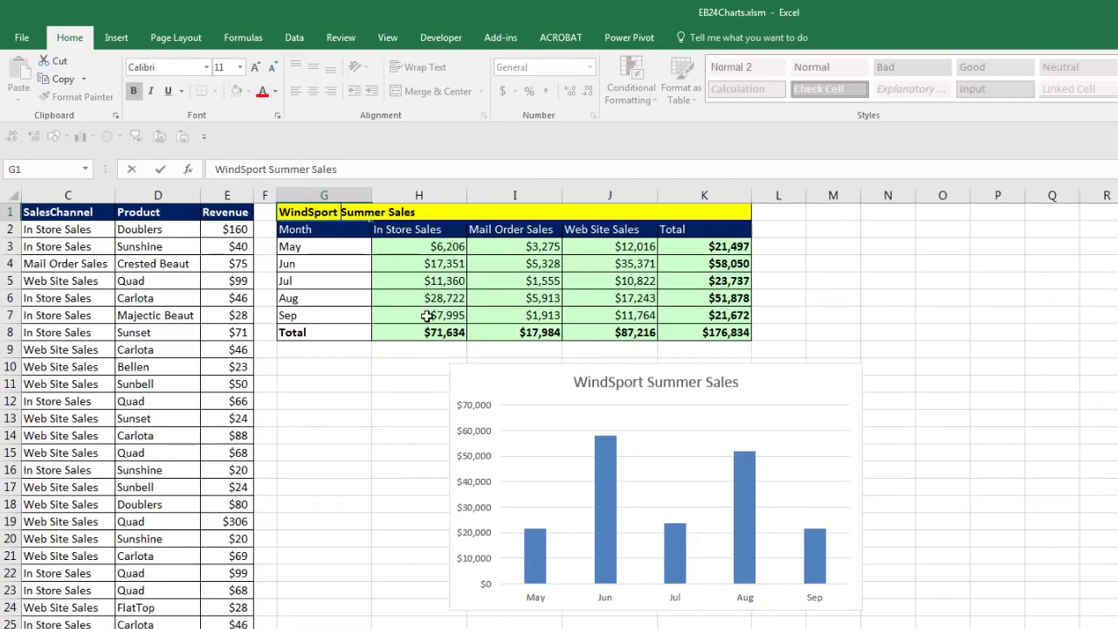
type("Inc.")
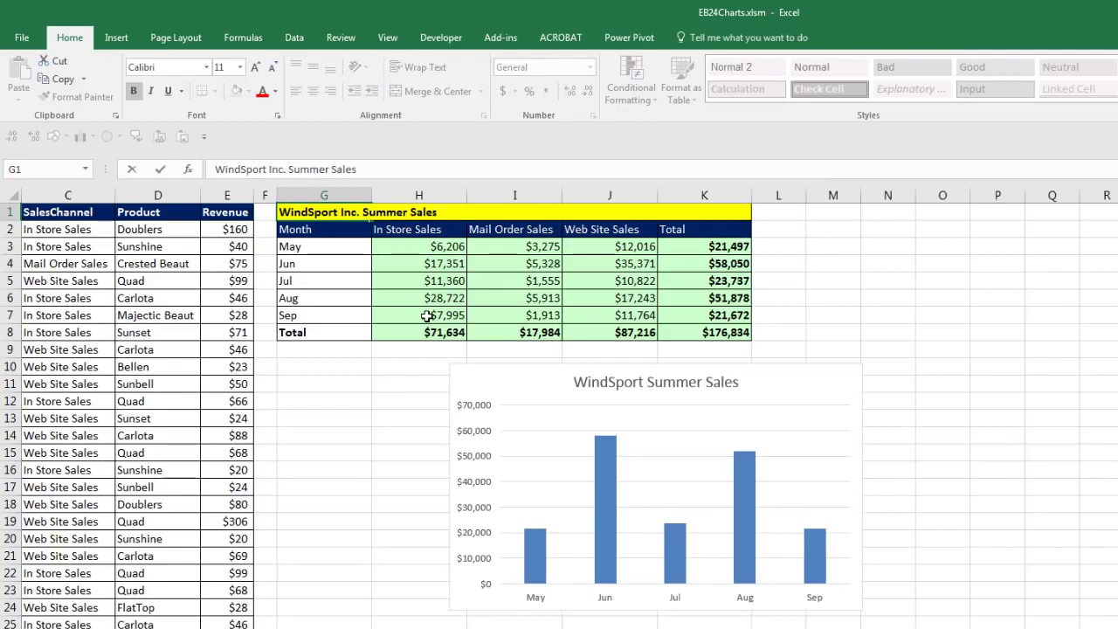
key("Return")
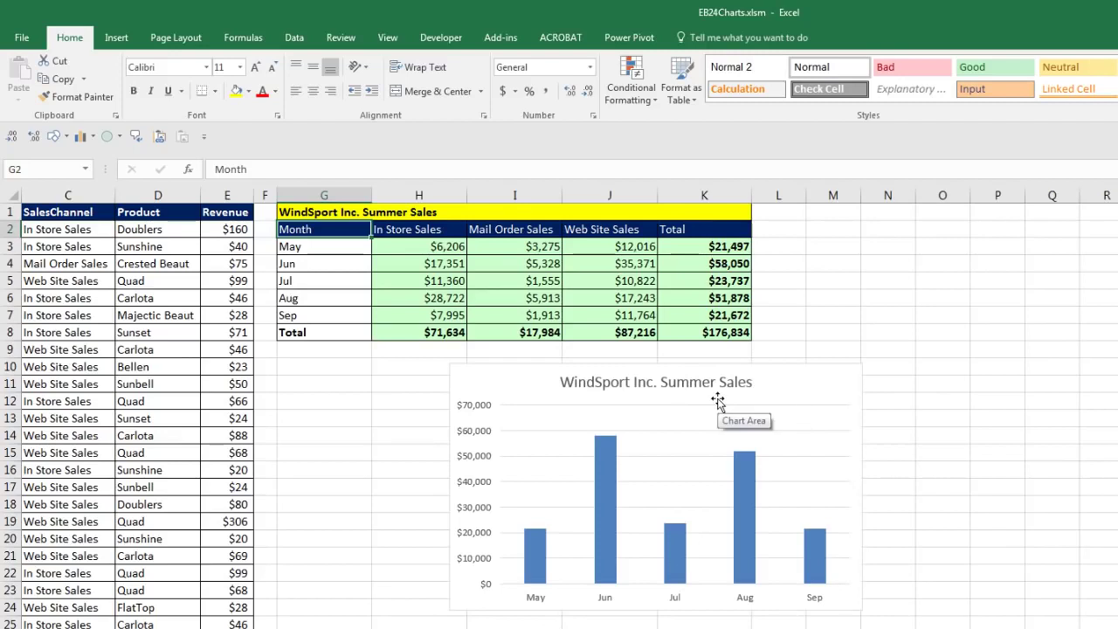
Delete the horizontal gridlines from the column chart and undo the deletion
left_click(804, 435)
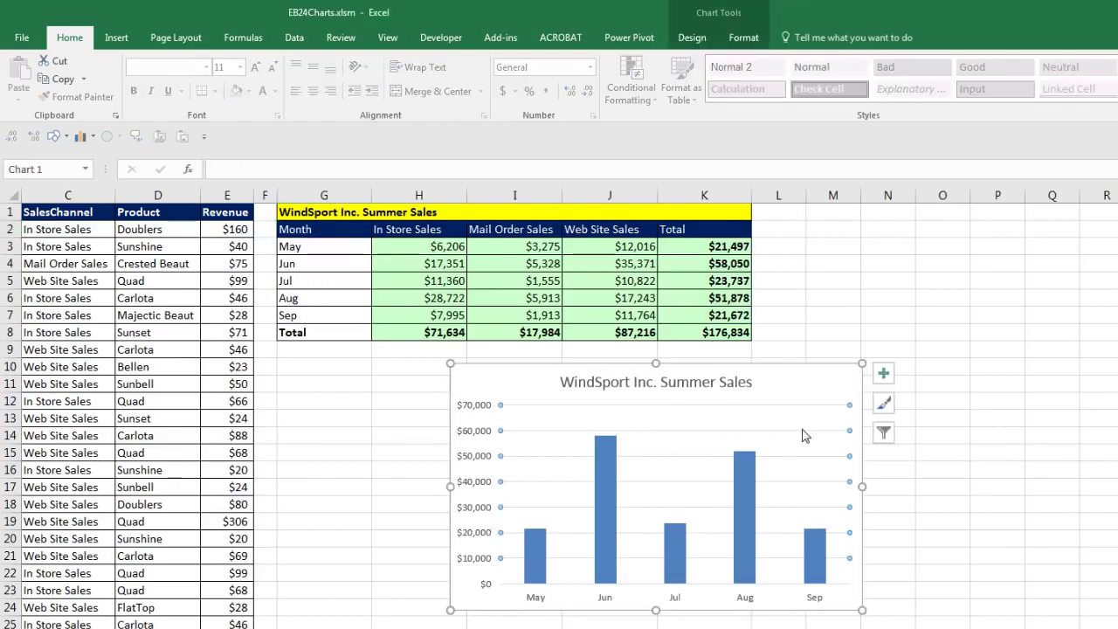
left_click(801, 401)
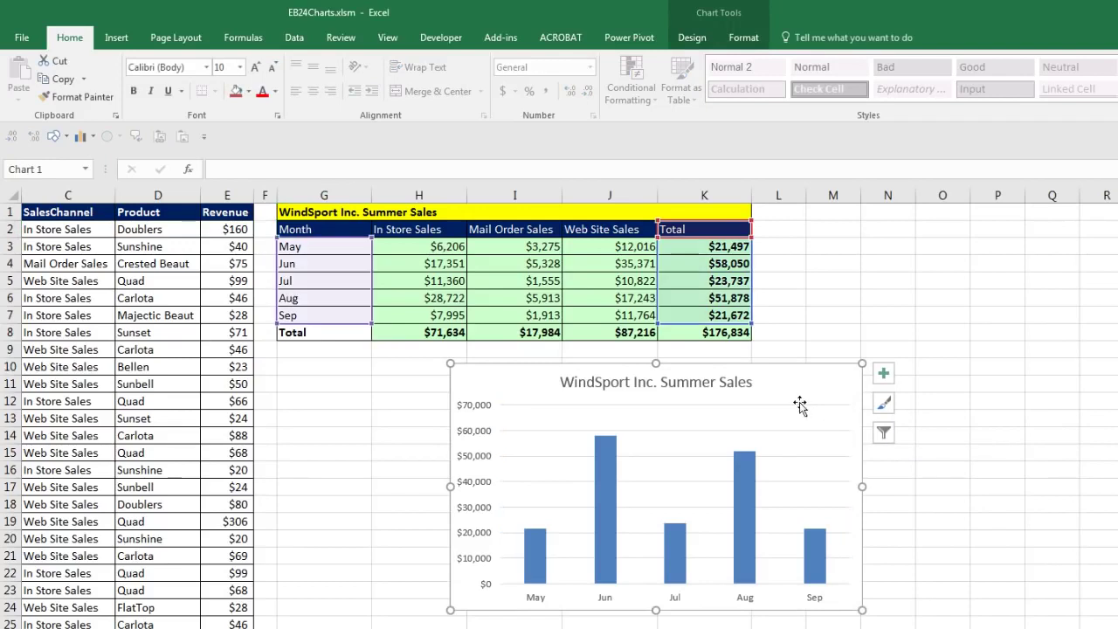
left_click(780, 407)
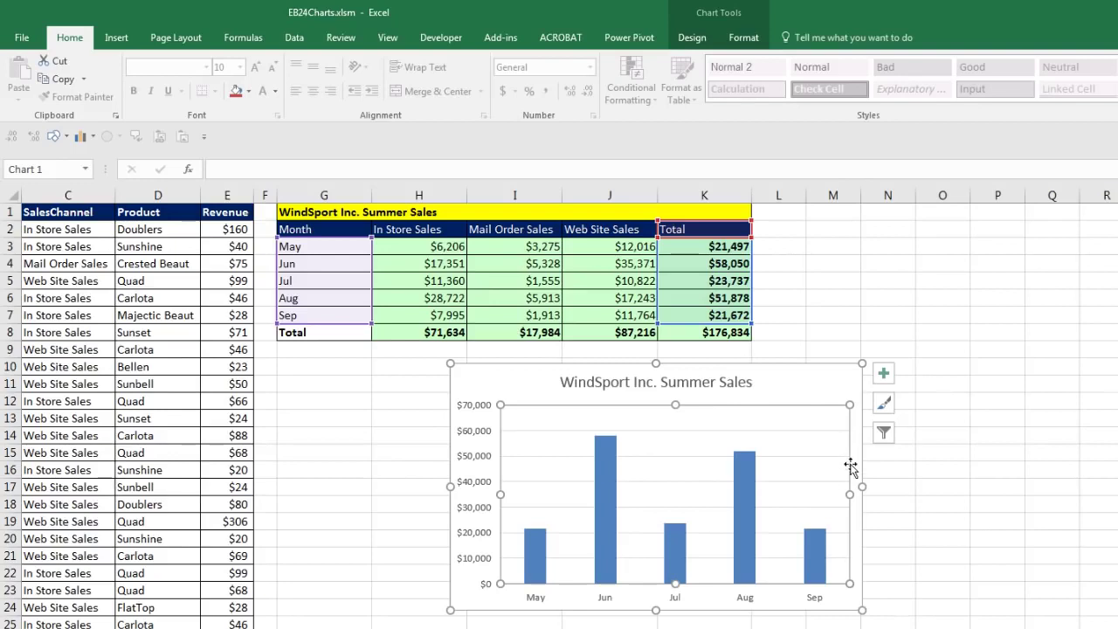
left_click(791, 431)
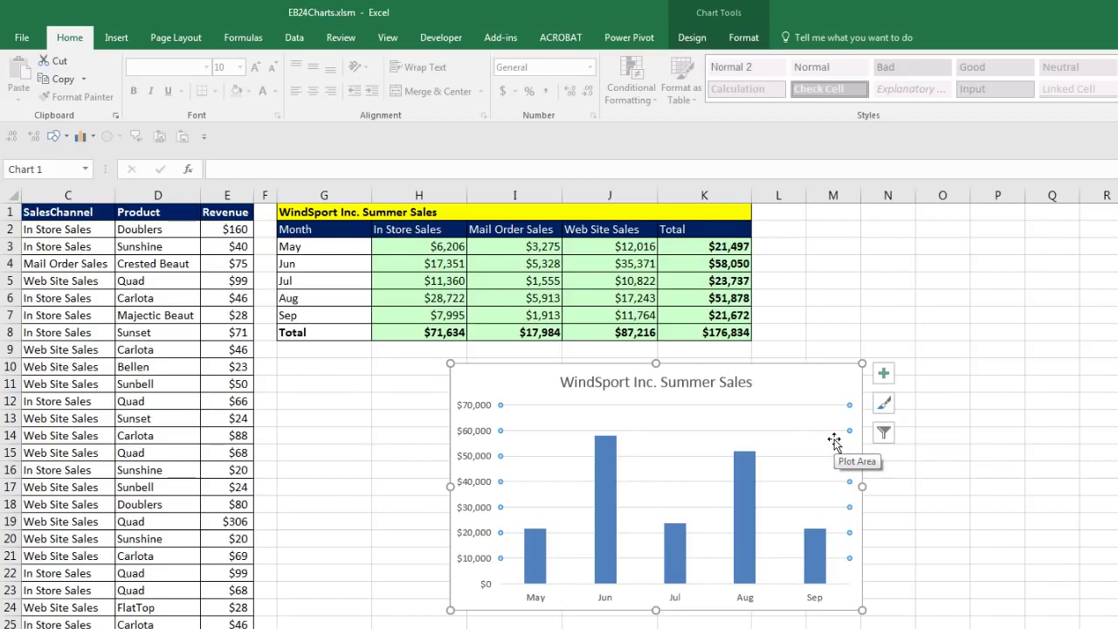
key("Delete")
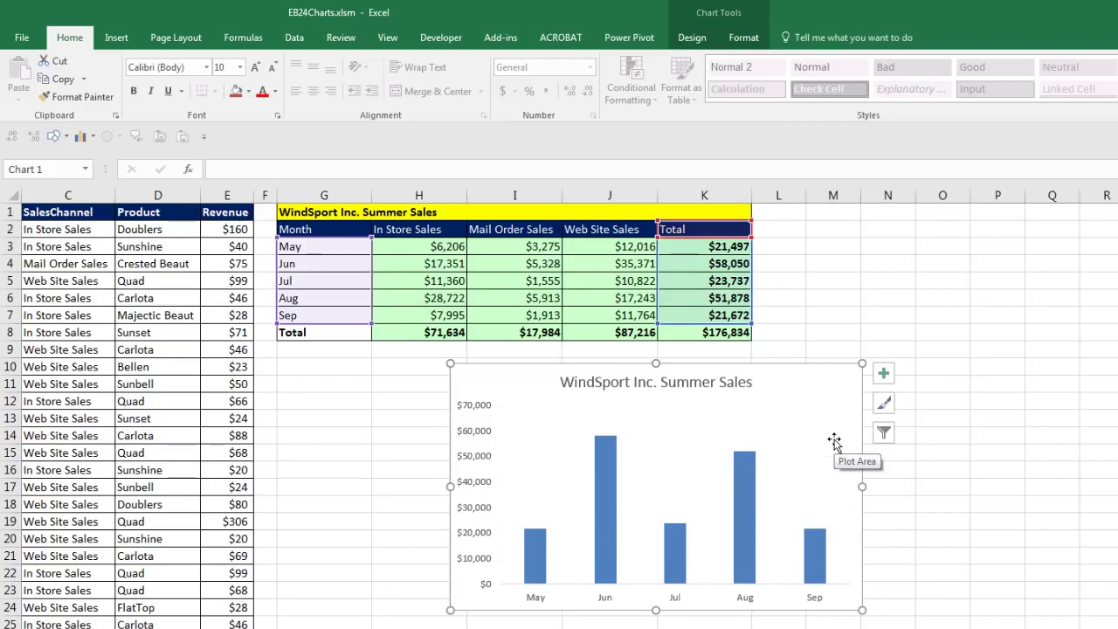
key("ctrl+z")
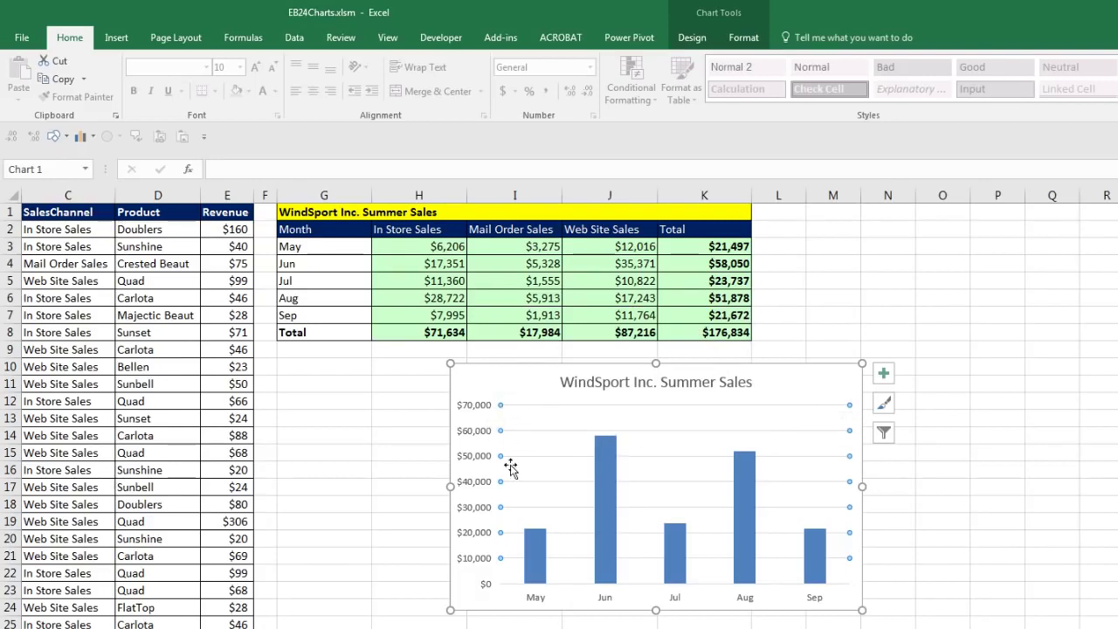
Move the whole column chart beneath the summary table so that it starts in column G at row 10
left_click(535, 409)
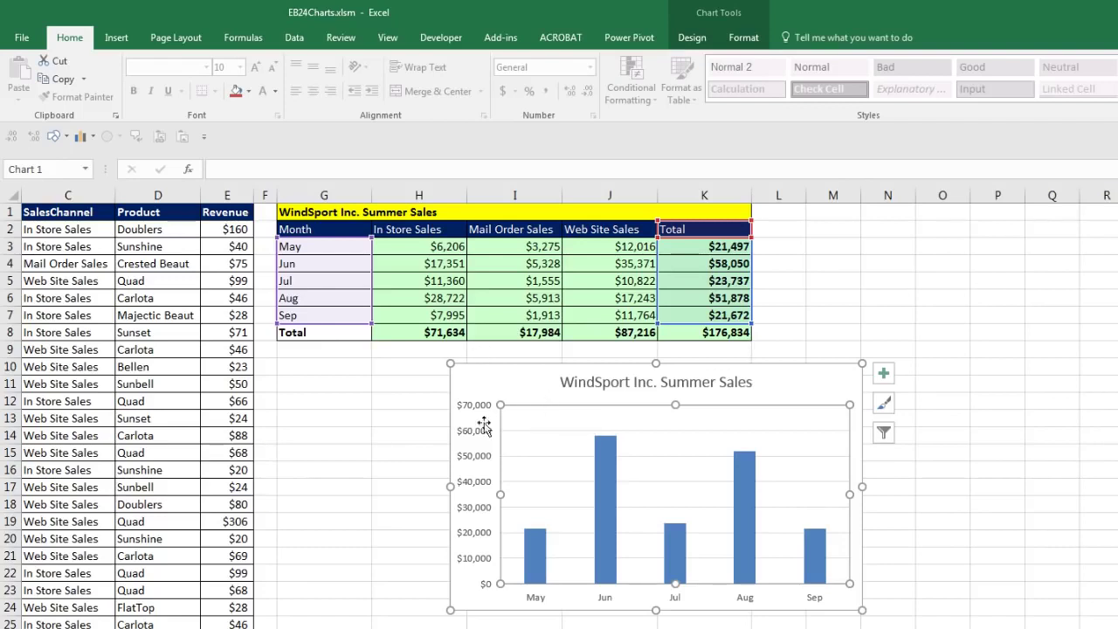
left_click(512, 374)
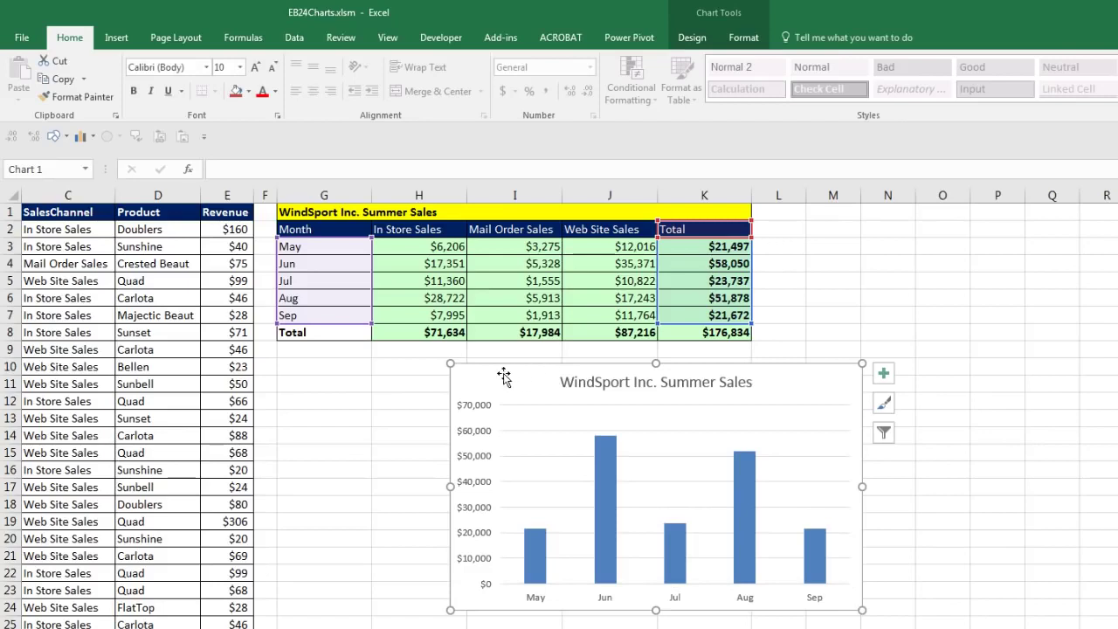
left_click_drag(515, 372, 361, 370)
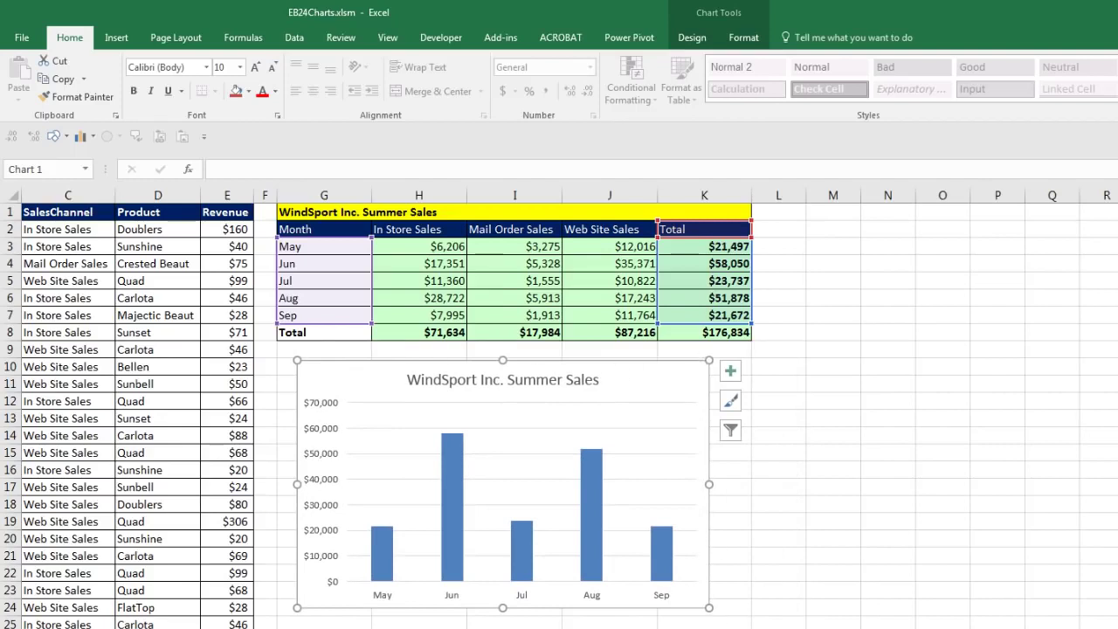
Copy the column chart and paste a duplicate at cell L10
key("ctrl+c")
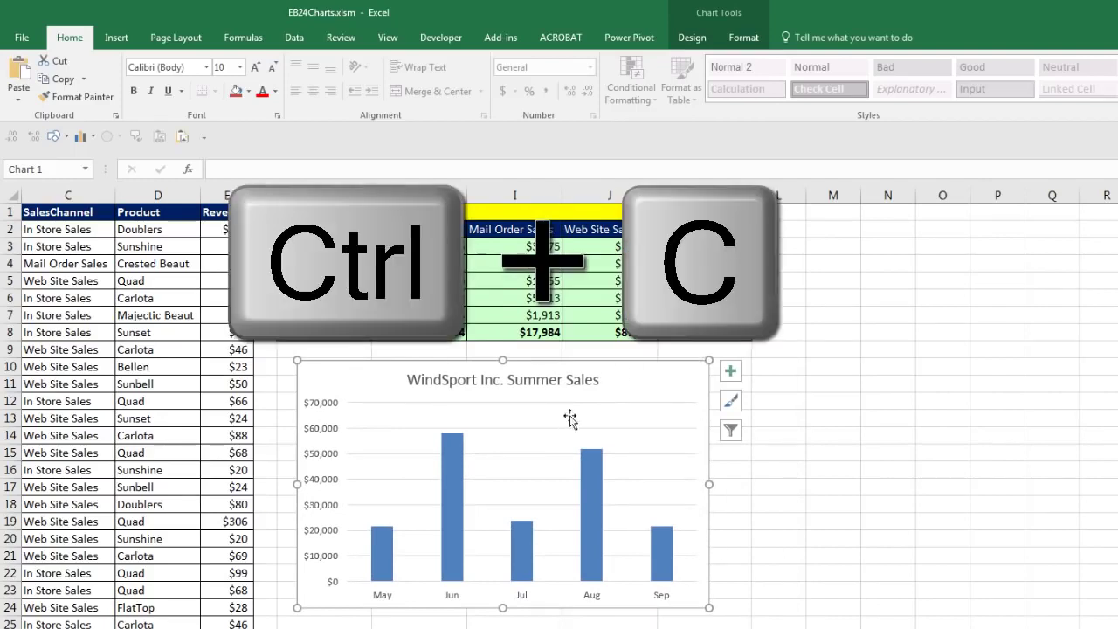
left_click(777, 365)
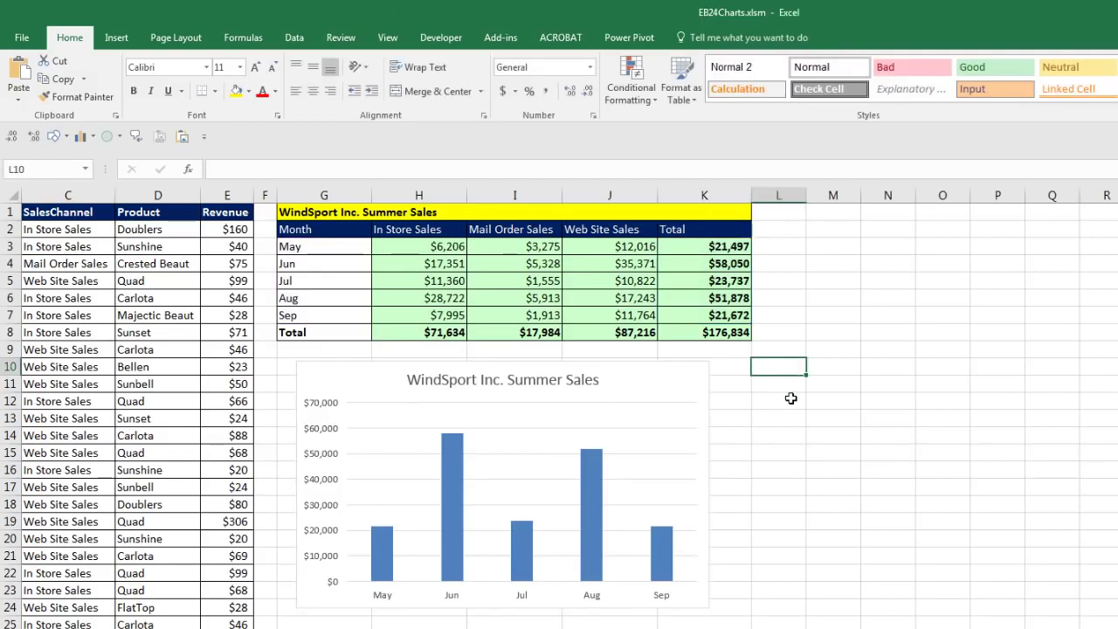
key("ctrl+v")
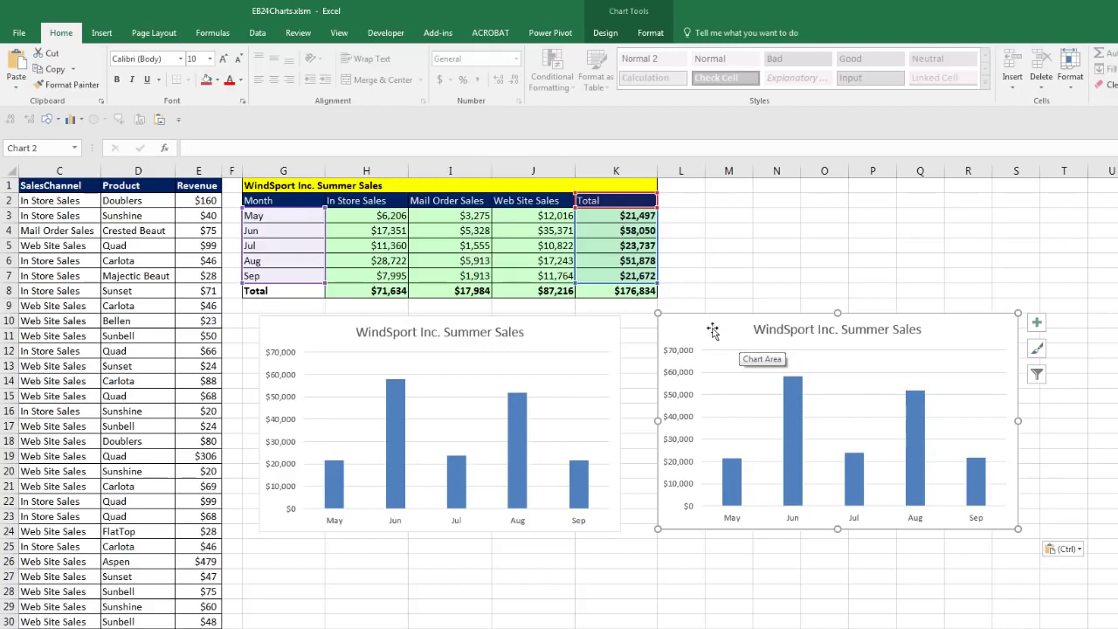
Change the duplicate chart's type from column to Clustered Bar
left_click(611, 37)
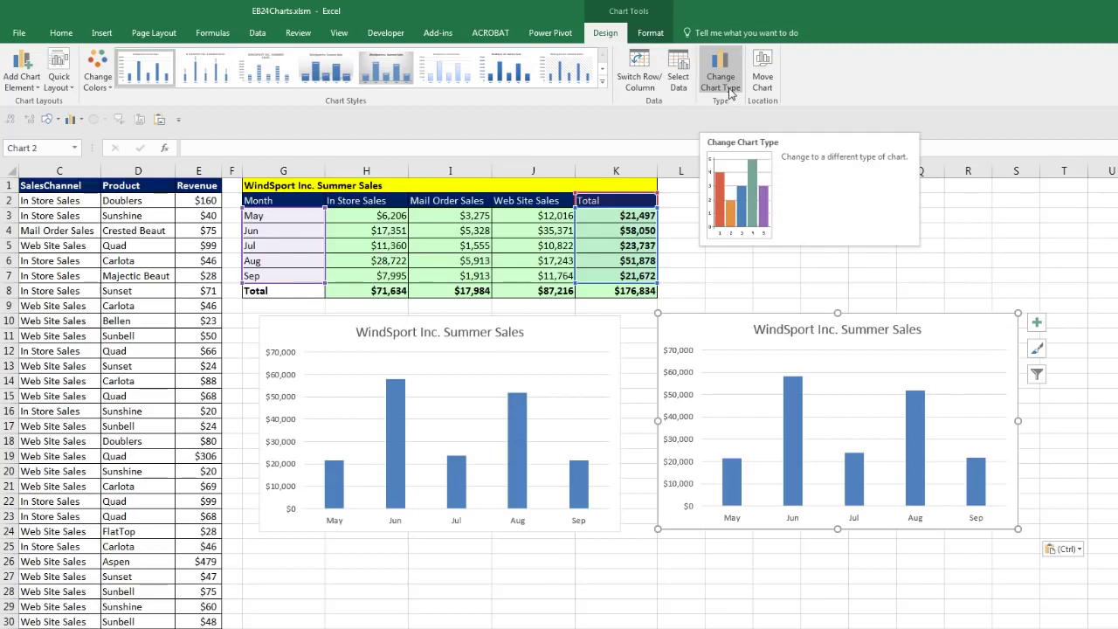
right_click(729, 325)
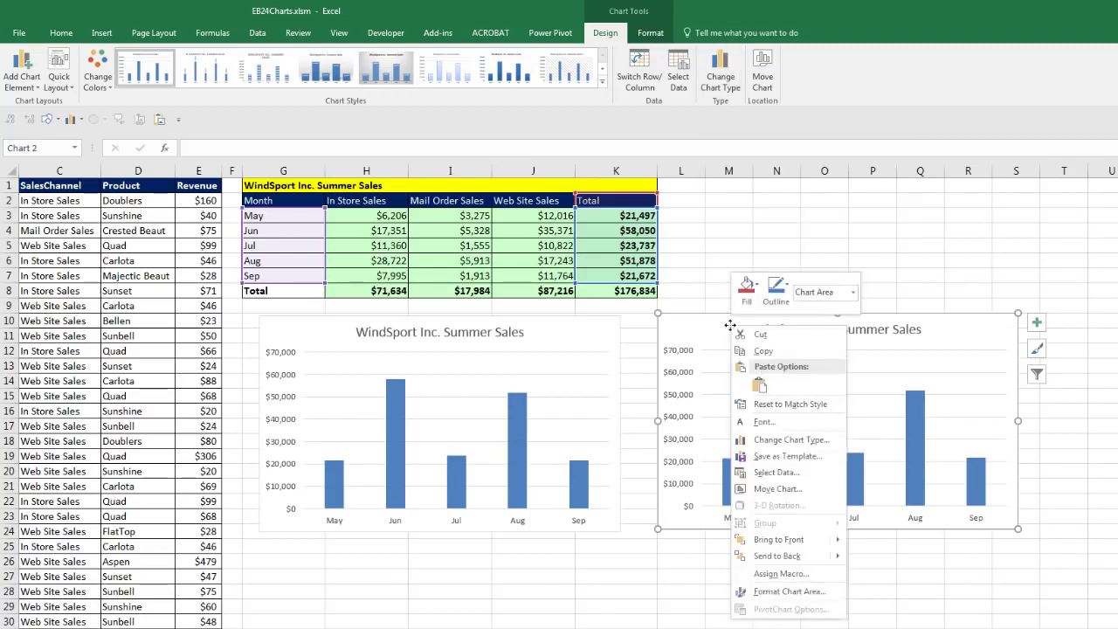
left_click(765, 443)
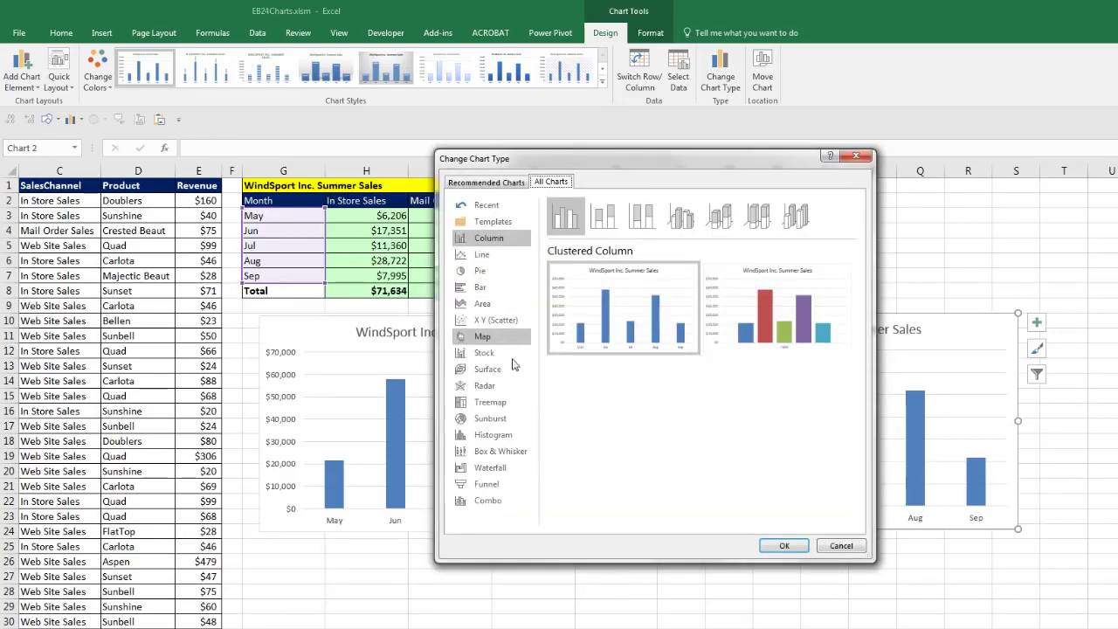
left_click(483, 294)
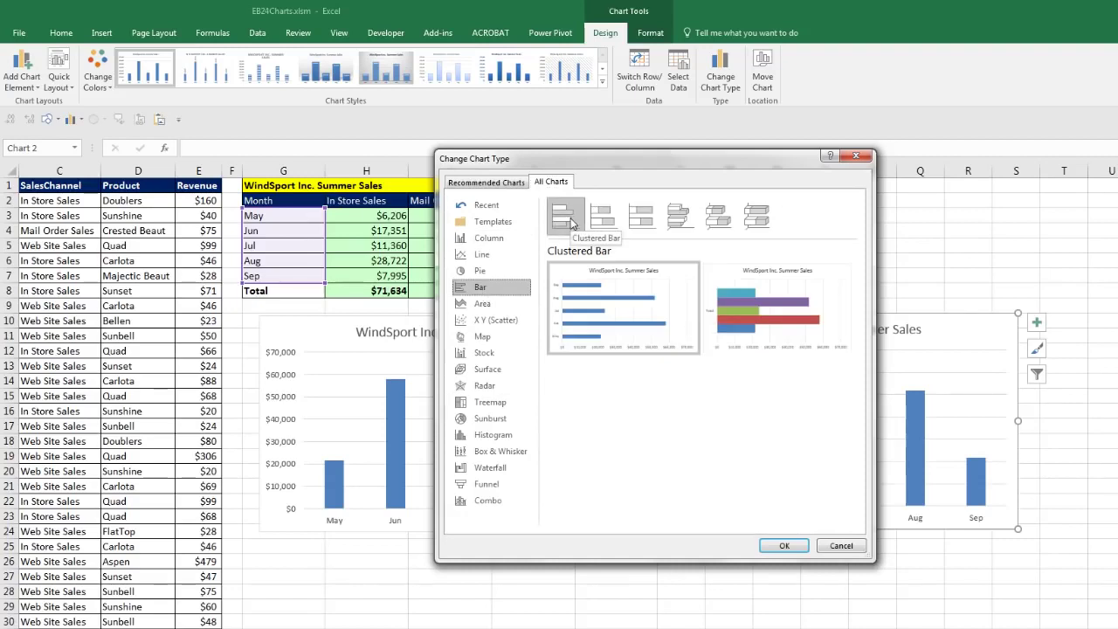
left_click(784, 546)
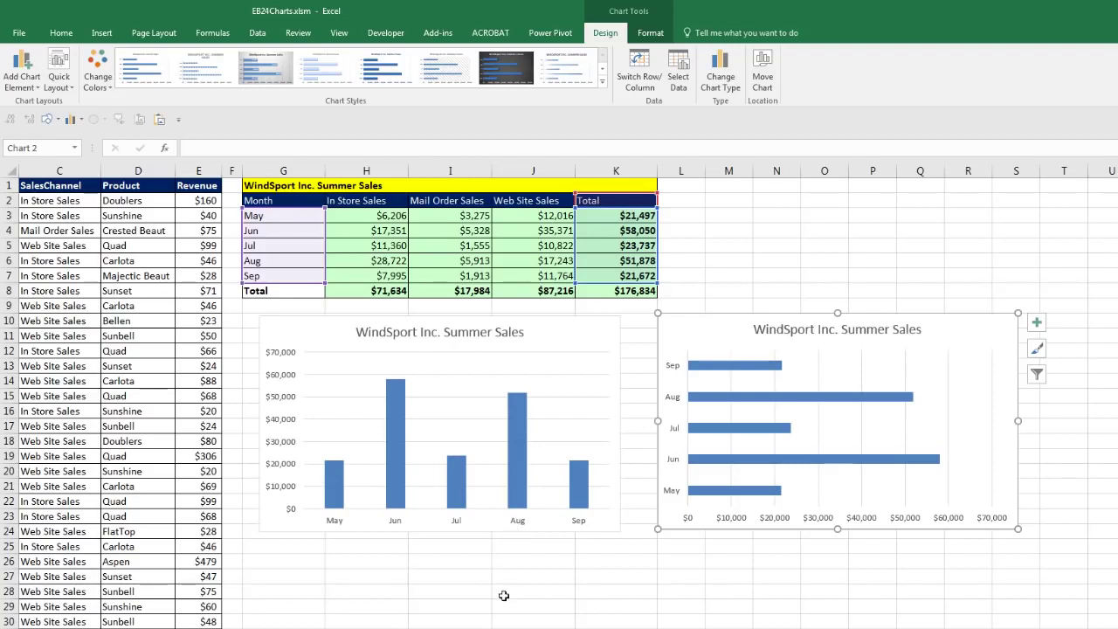
Add data labels to the bars of the bar chart
left_click(582, 334)
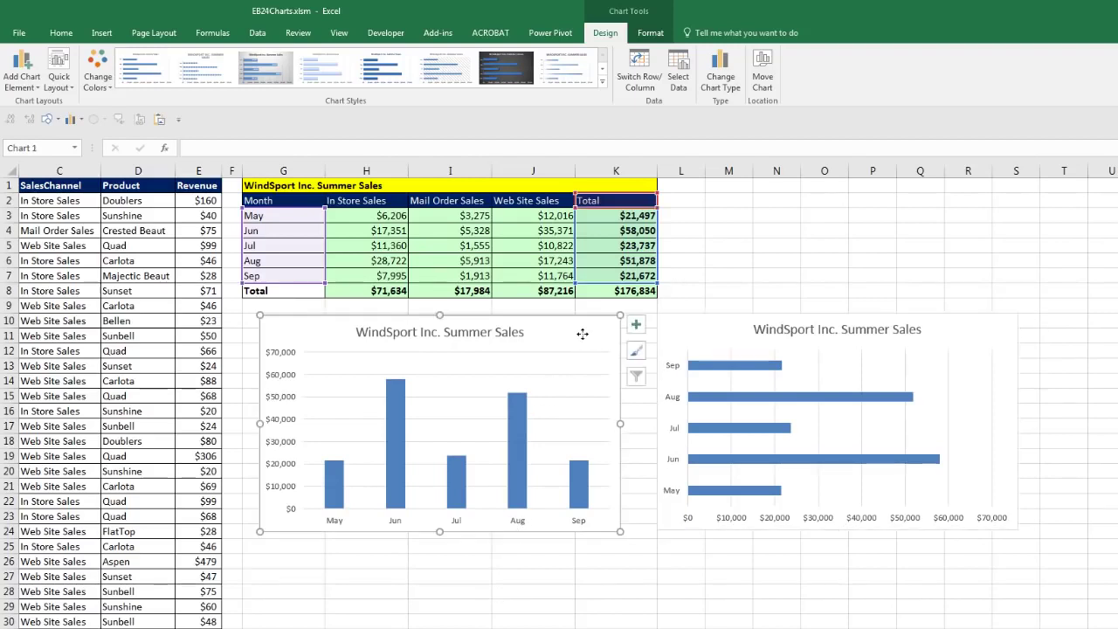
left_click(708, 330)
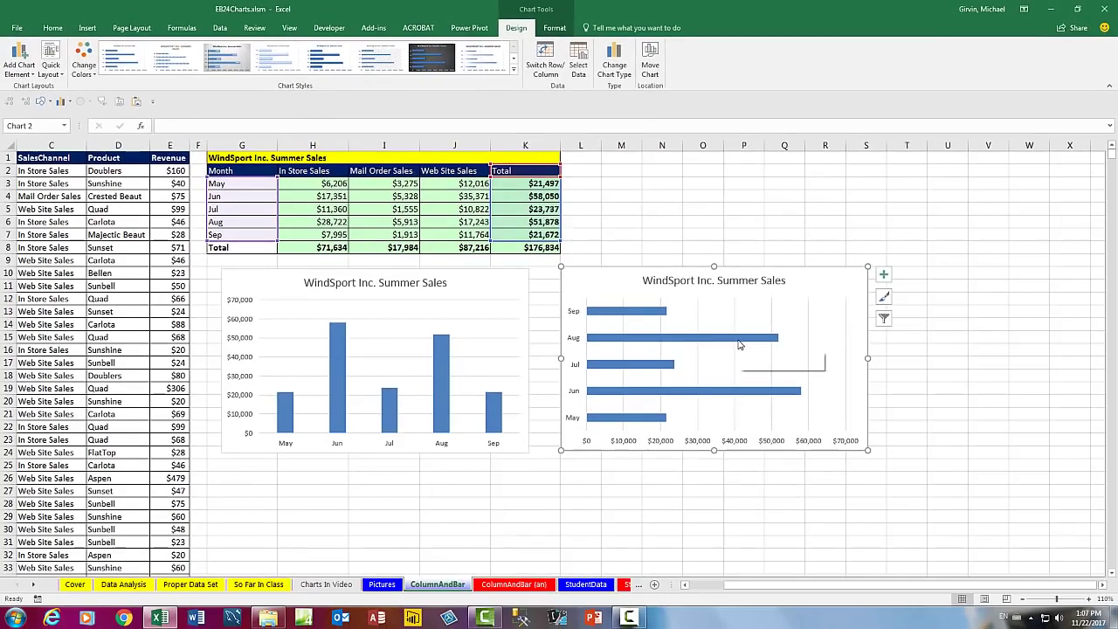
left_click(778, 357)
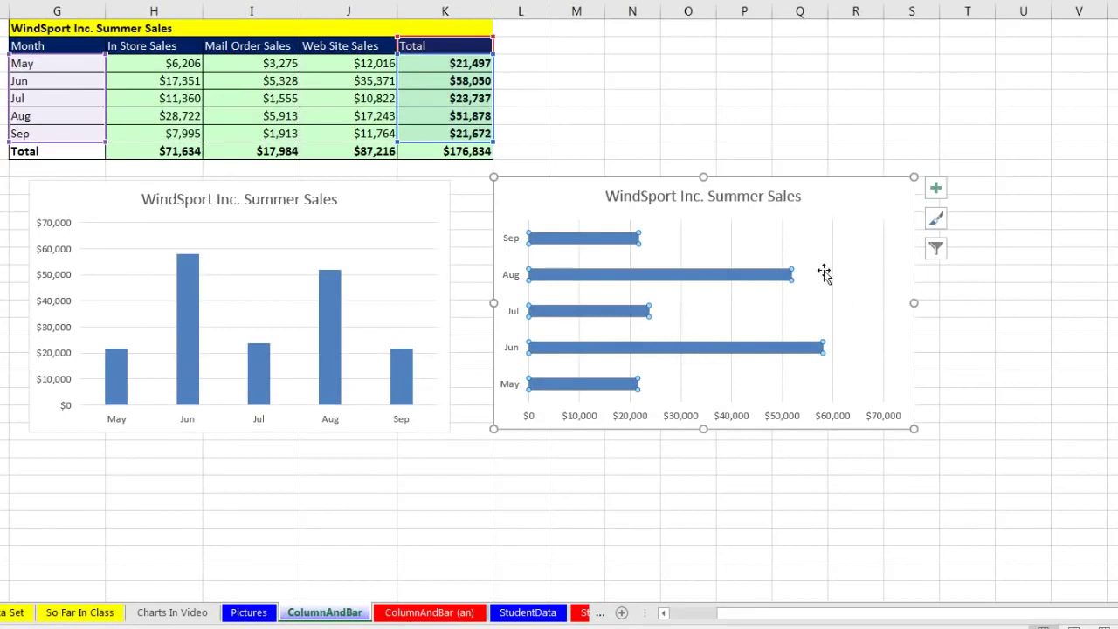
left_click(936, 191)
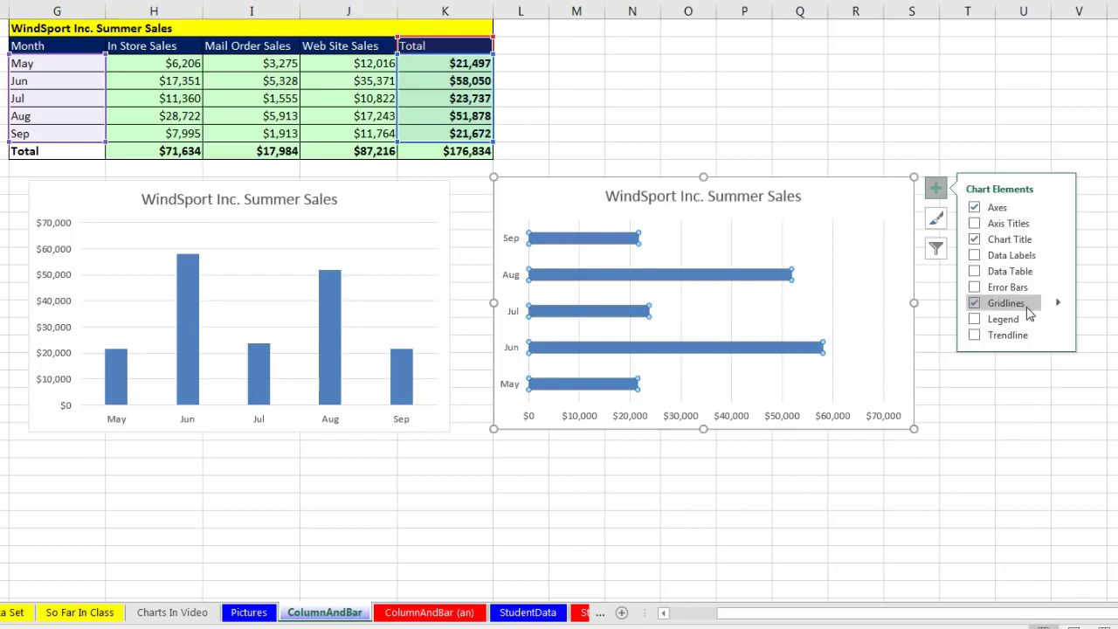
left_click(975, 262)
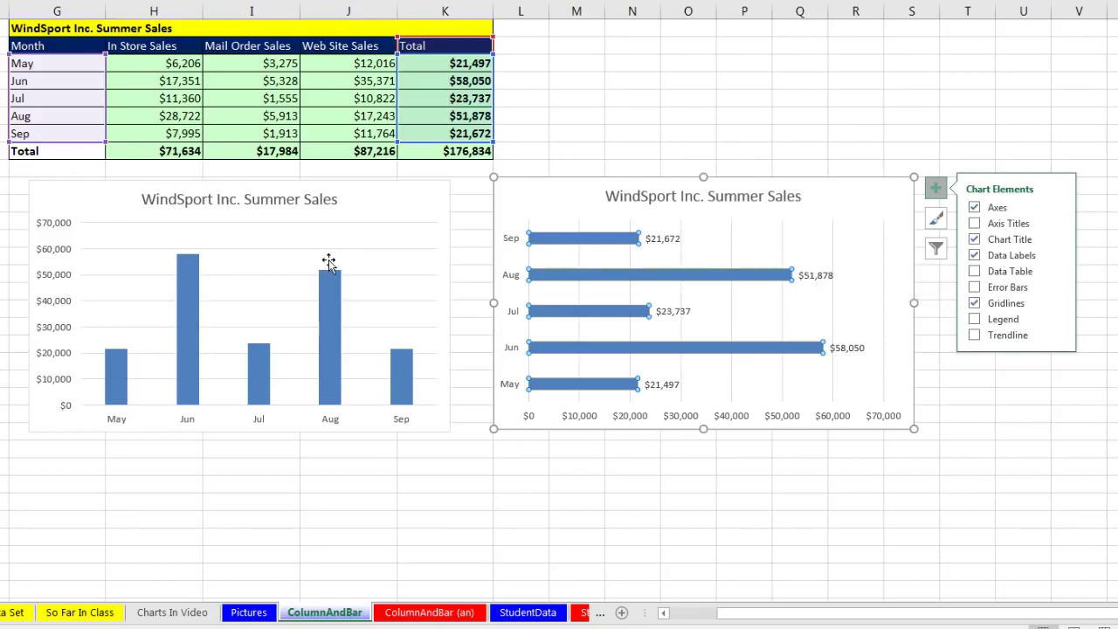
Delete the bar chart's horizontal value axis, which duplicates the data labels
left_click(807, 276)
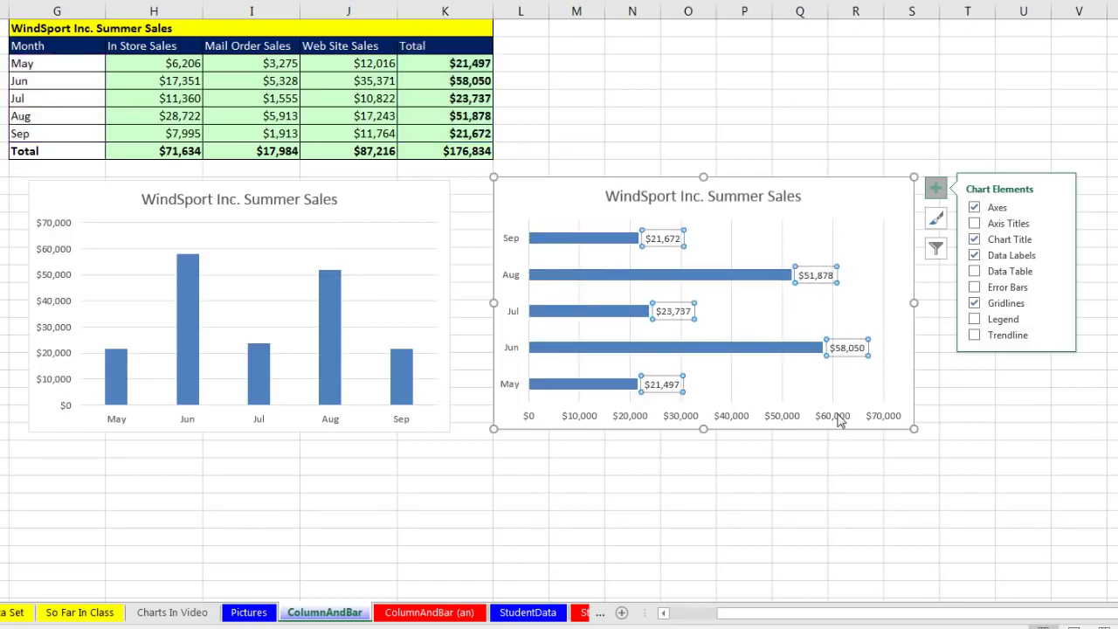
left_click(783, 421)
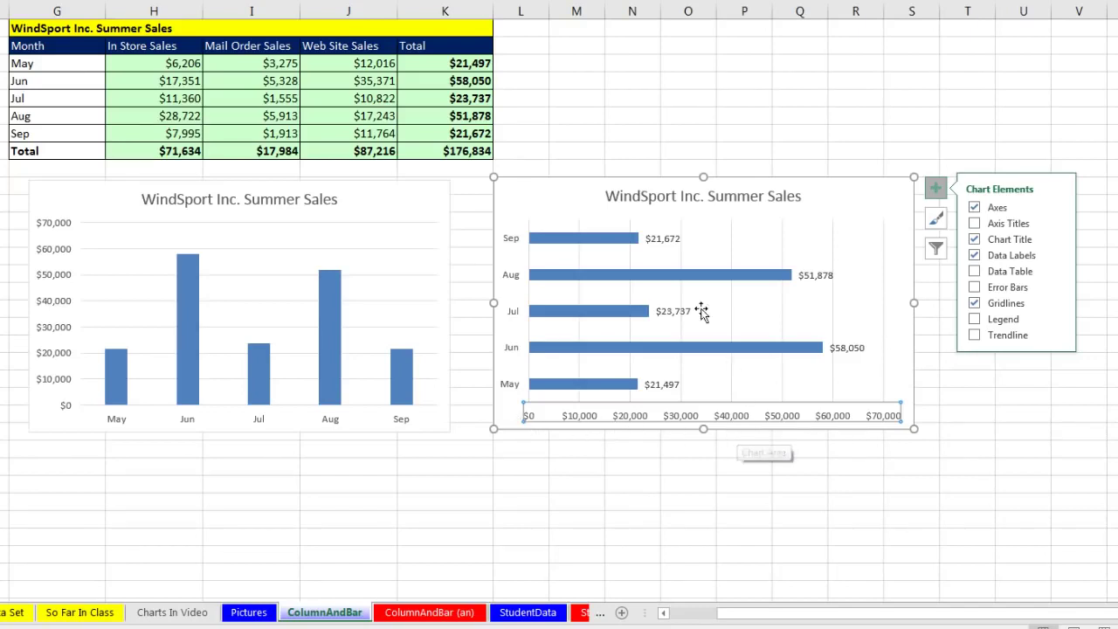
mouse_move(732, 347)
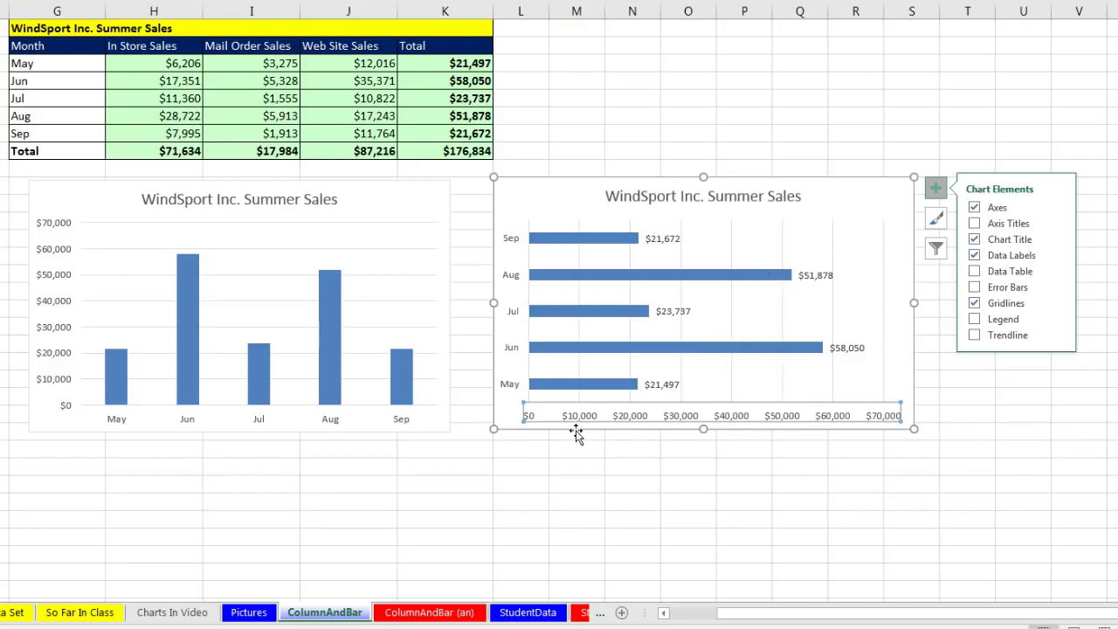
left_click(846, 349)
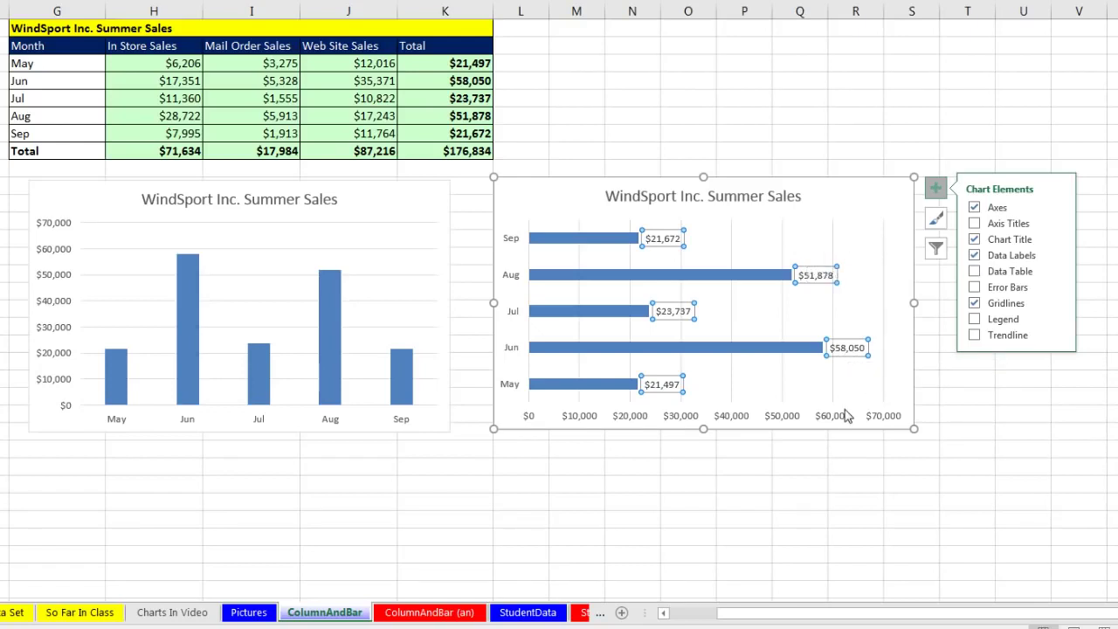
left_click(625, 420)
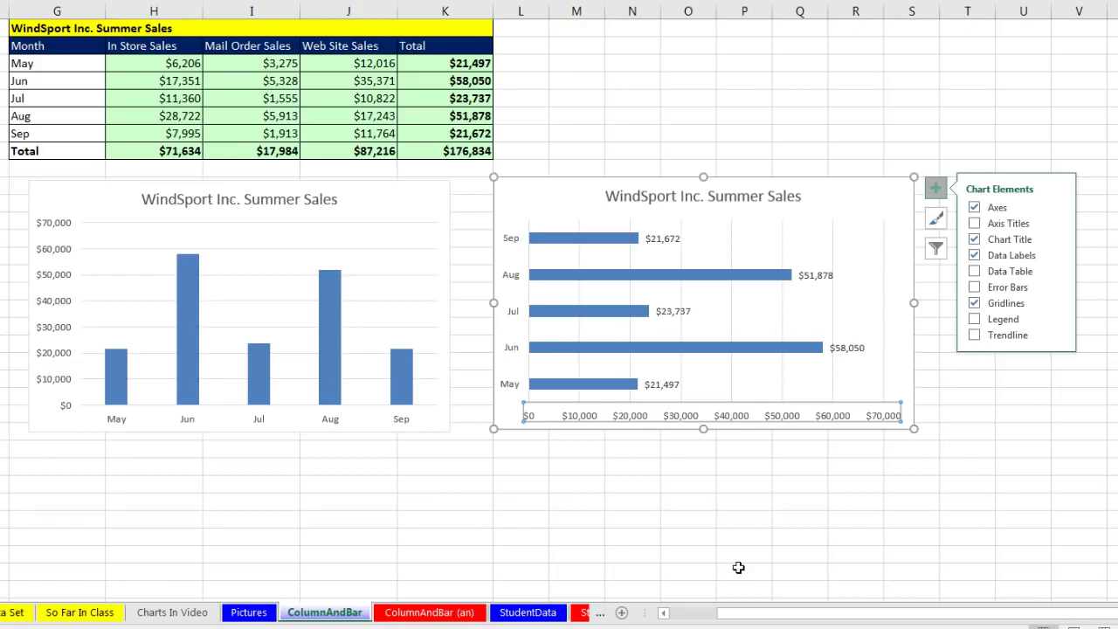
key("Delete")
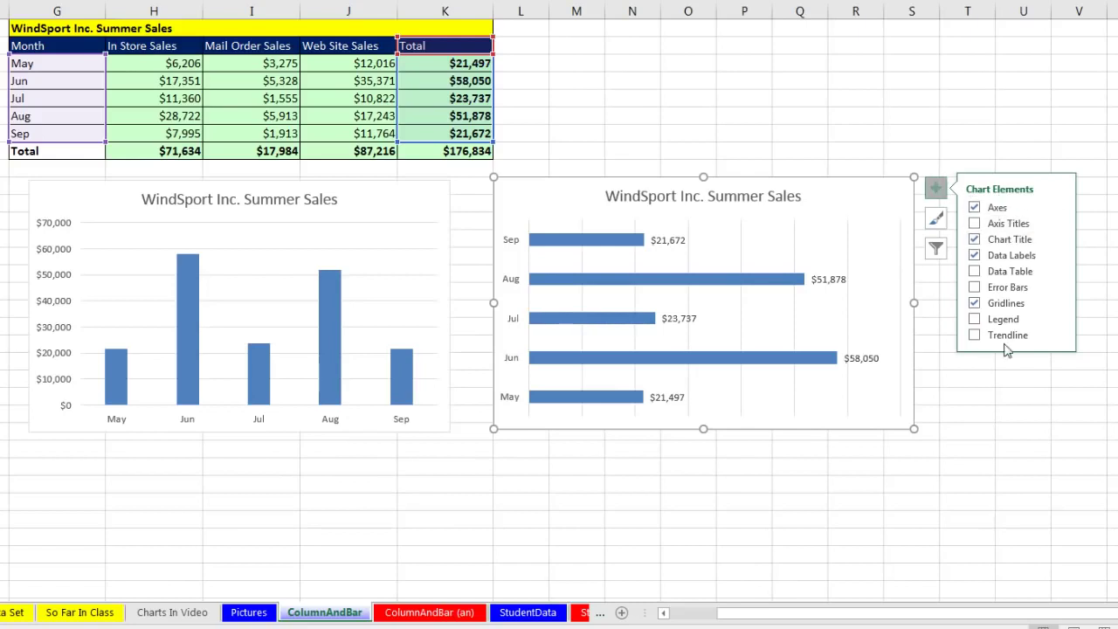
Look through the bar chart's available styles, color sets, value filters and chart elements
left_click(935, 219)
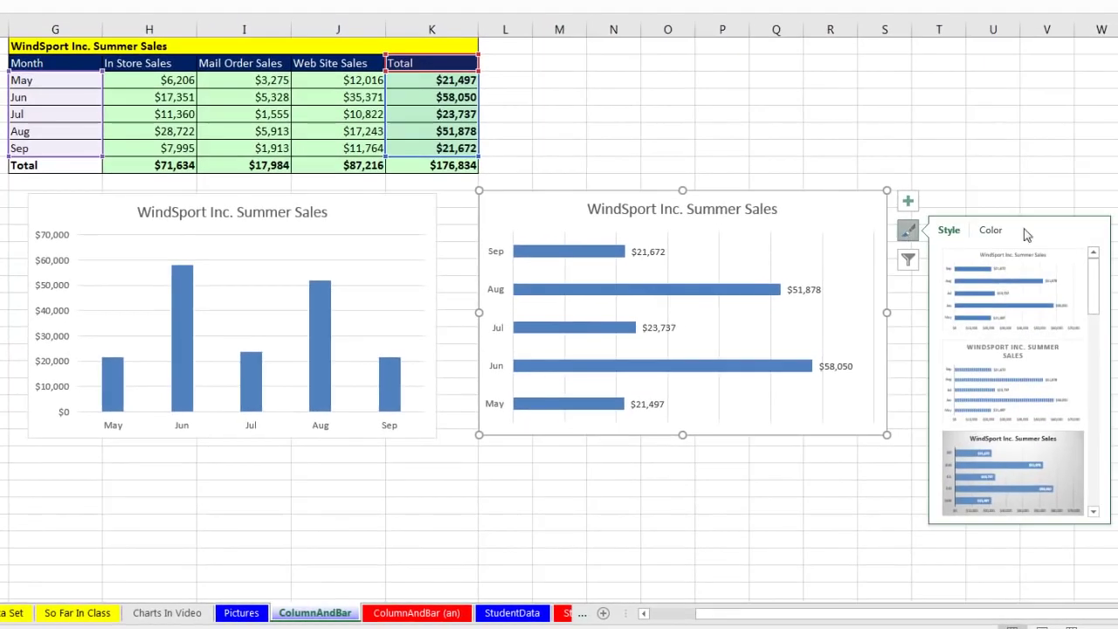
left_click(991, 232)
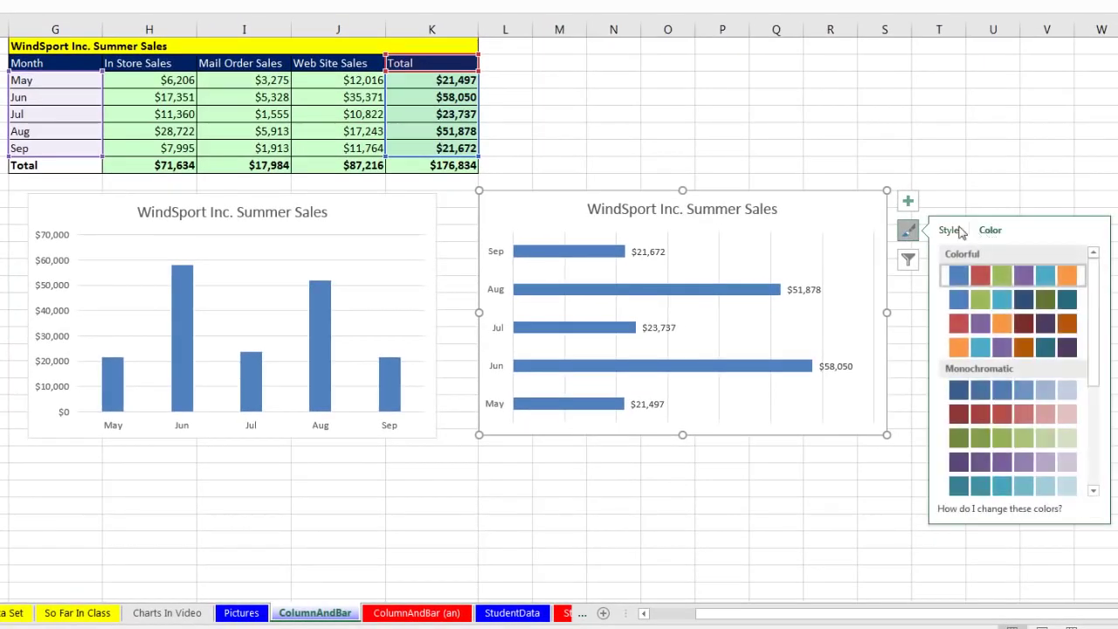
left_click(950, 234)
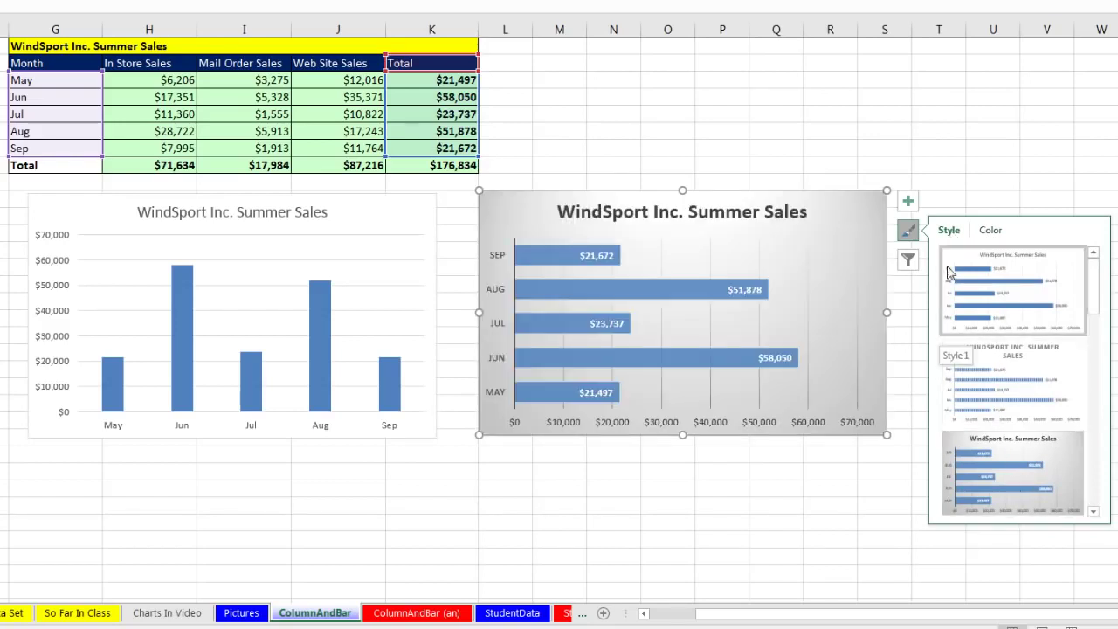
left_click(914, 265)
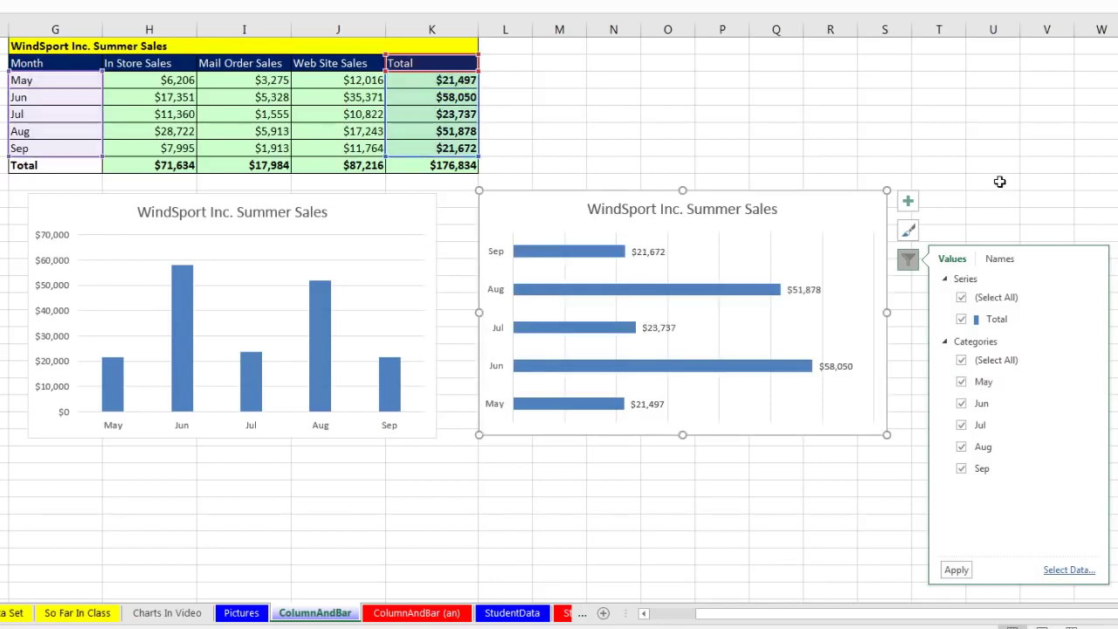
left_click(910, 204)
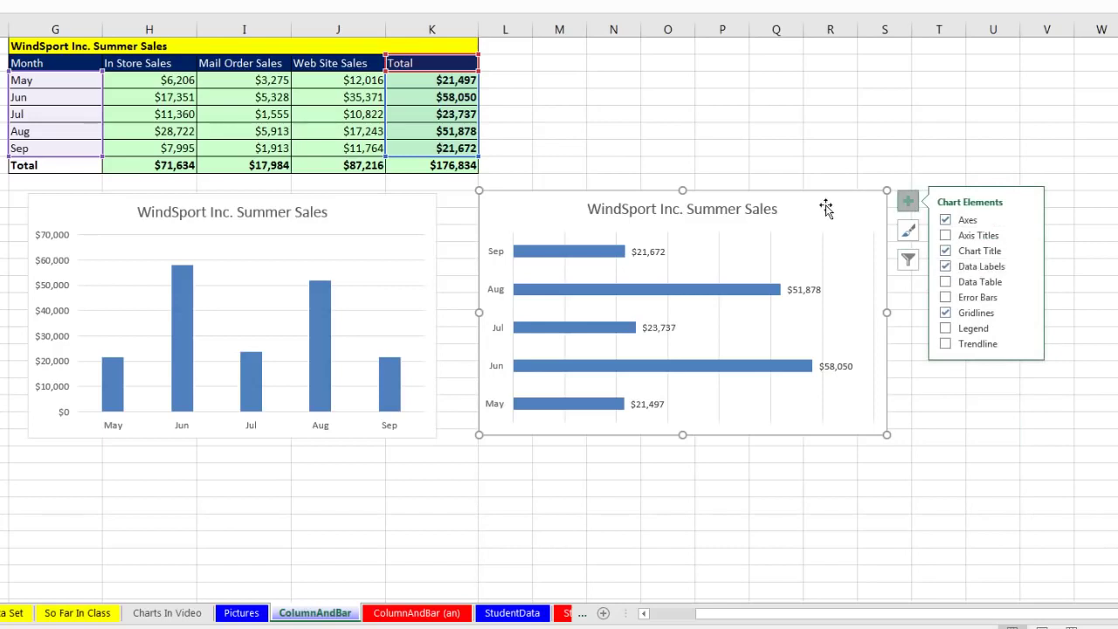
Select the whole Total series in the bar chart and open its formatting options
left_click(704, 291)
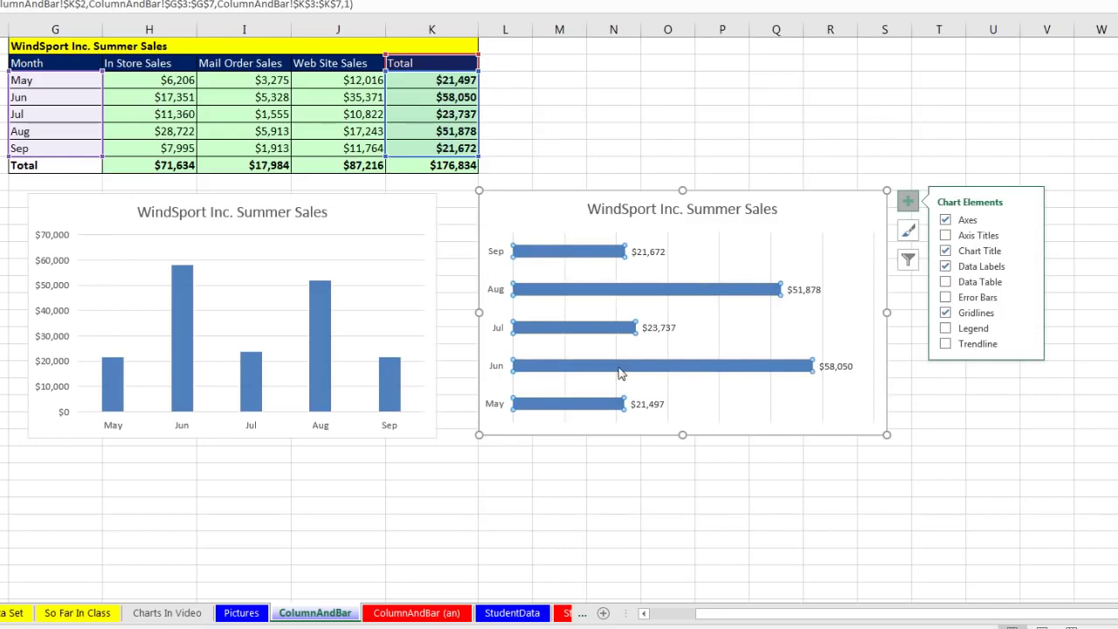
left_click(701, 293)
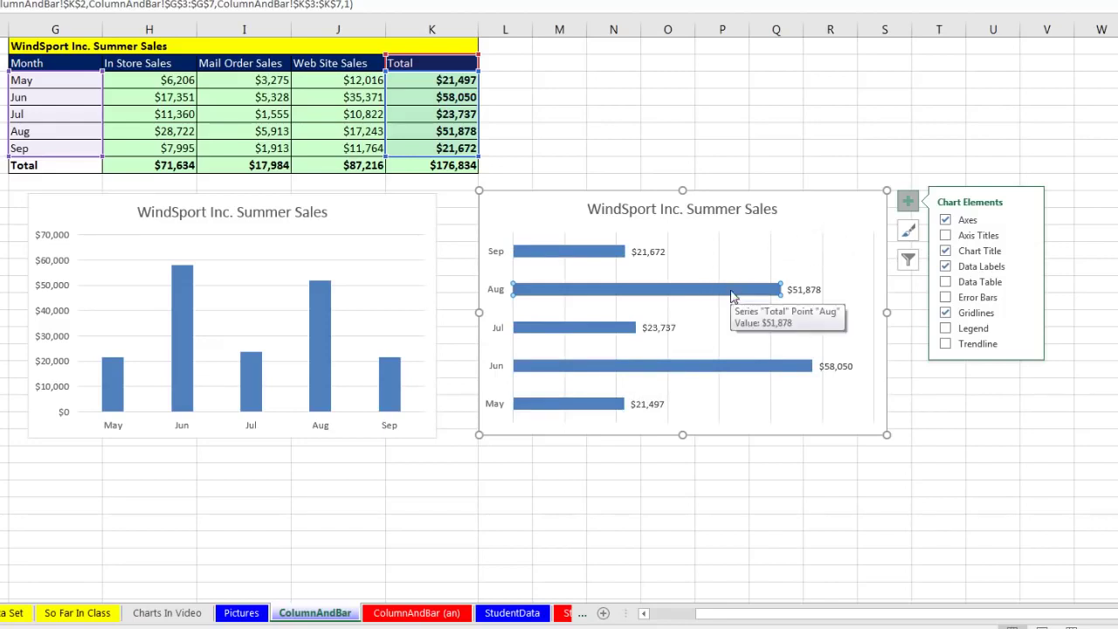
left_click(840, 209)
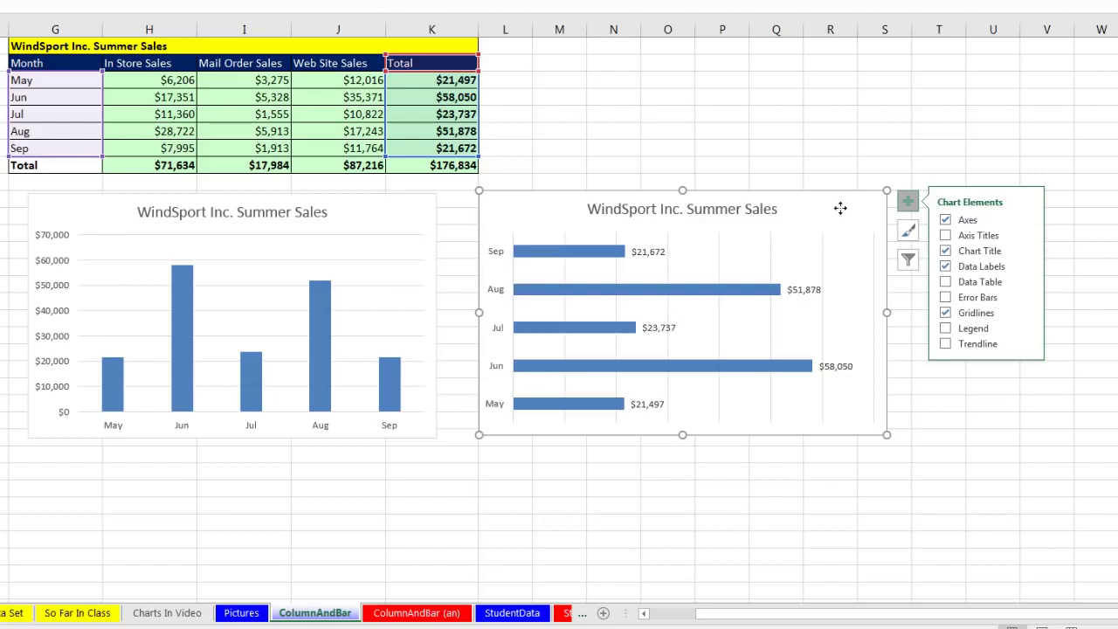
left_click(758, 289)
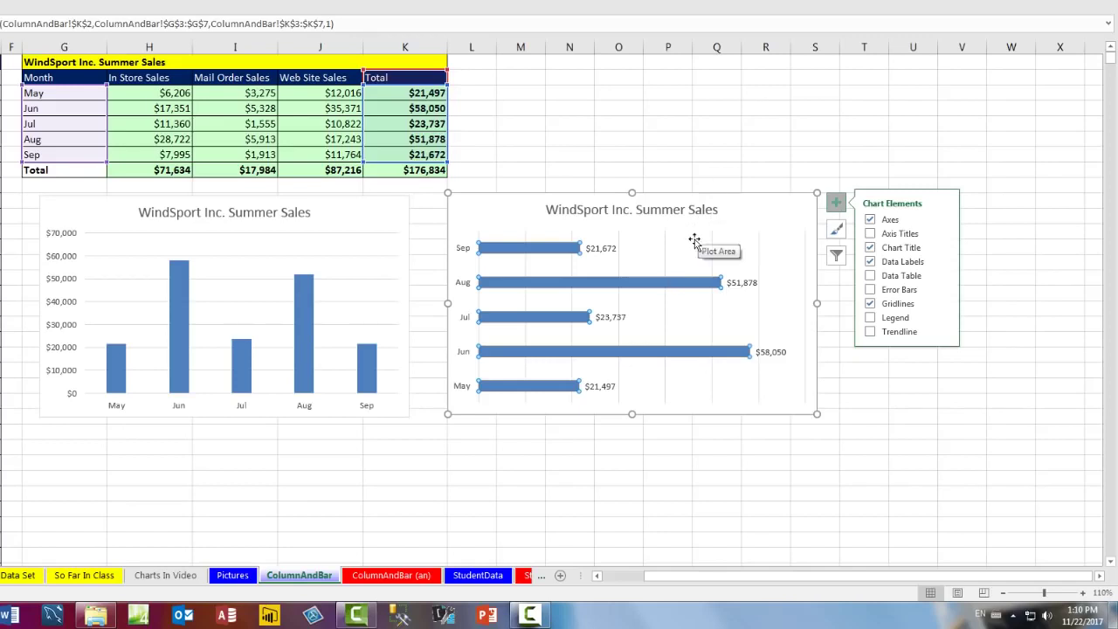
mouse_move(666, 284)
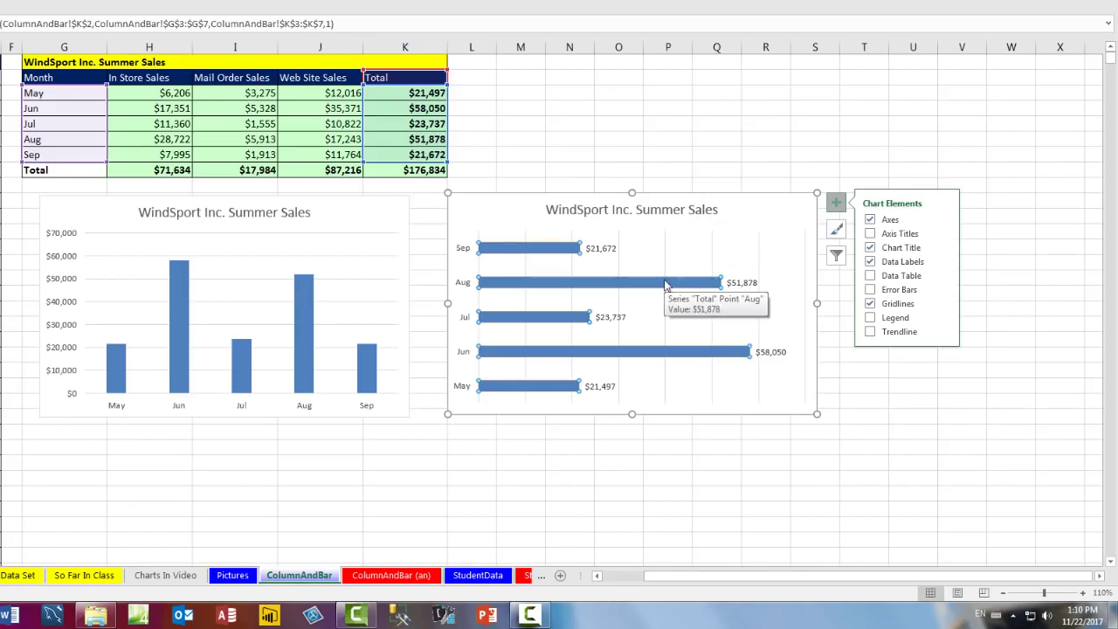
key("ctrl+1")
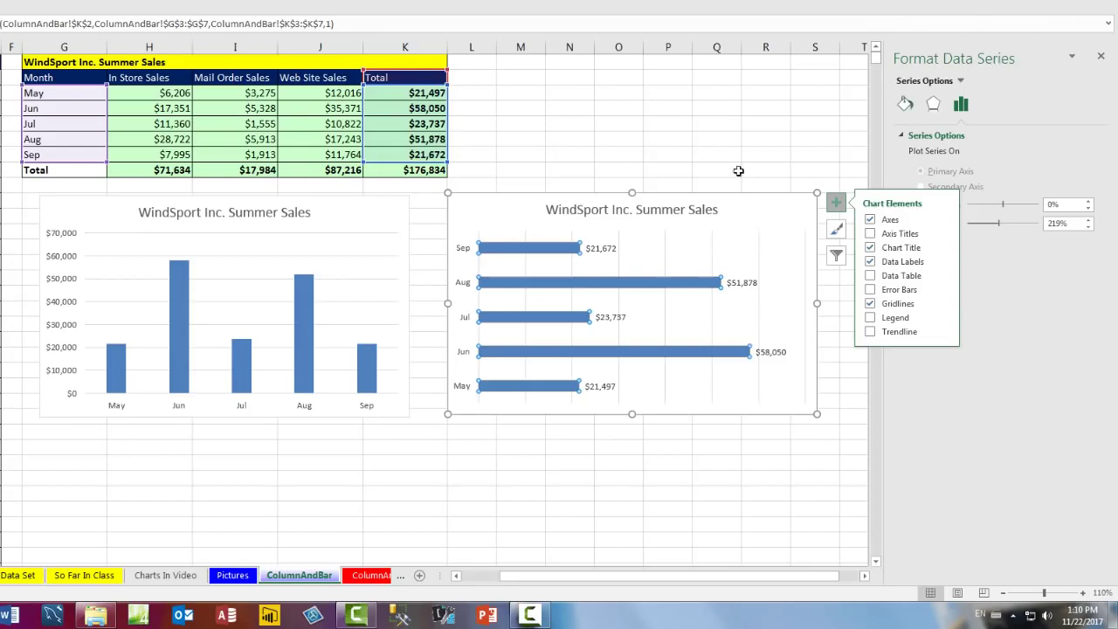
Compare the formatting options of the chart area and the Total series, and close the chart elements list
mouse_move(488, 258)
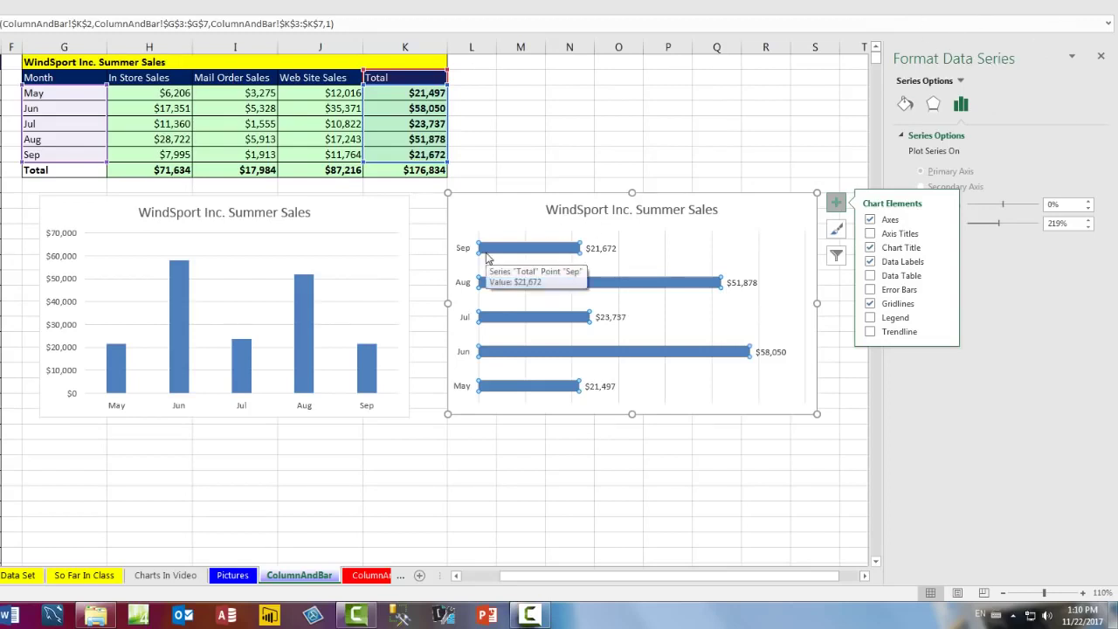
left_click(775, 211)
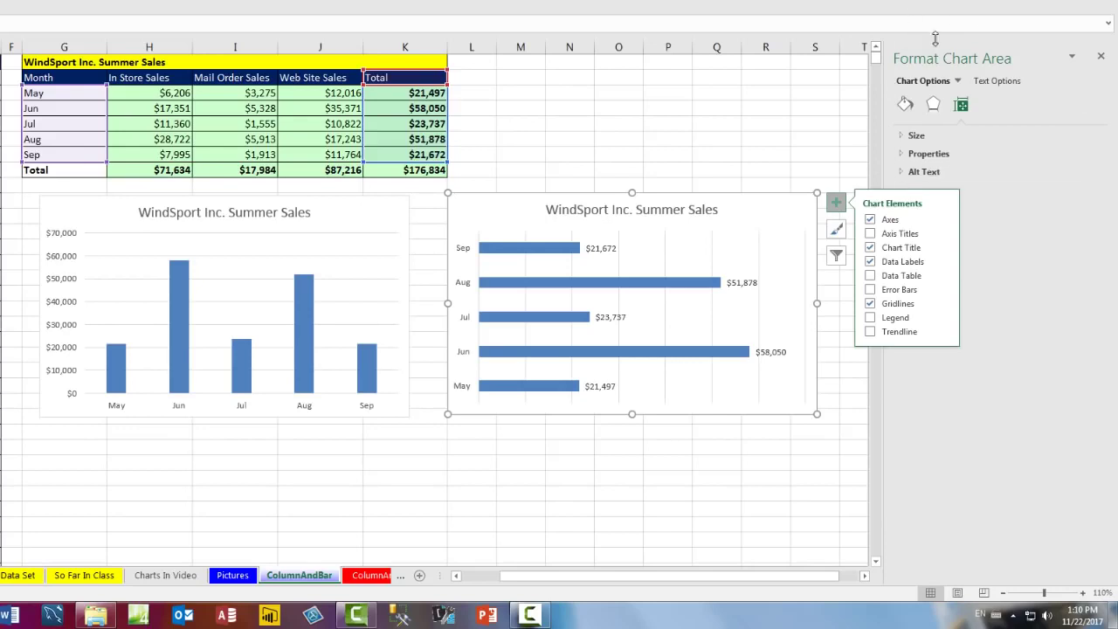
left_click(704, 288)
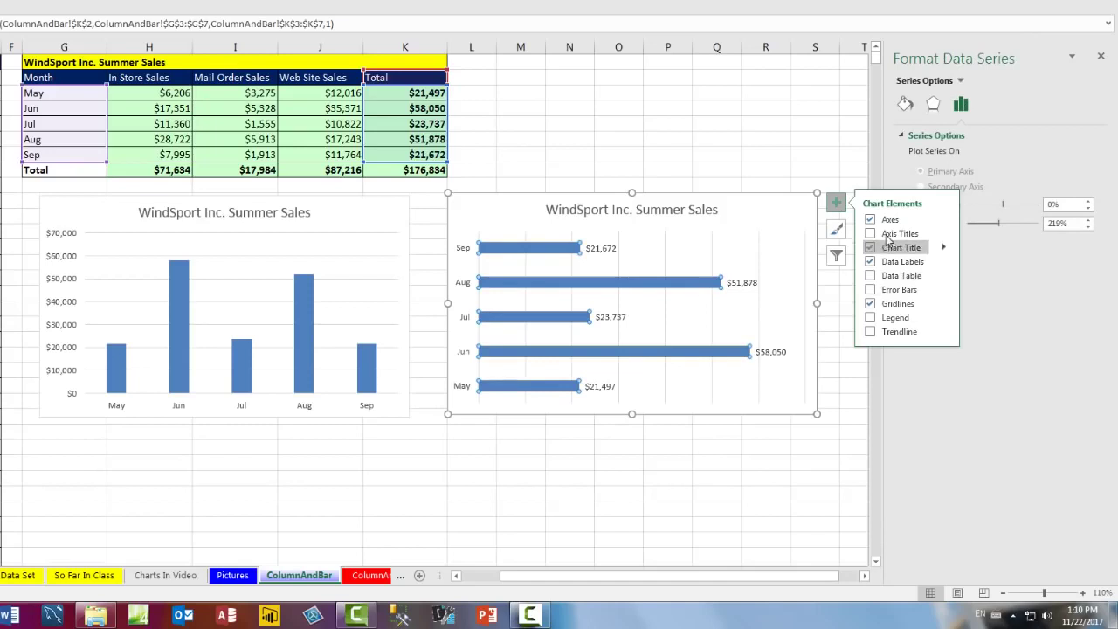
left_click(836, 203)
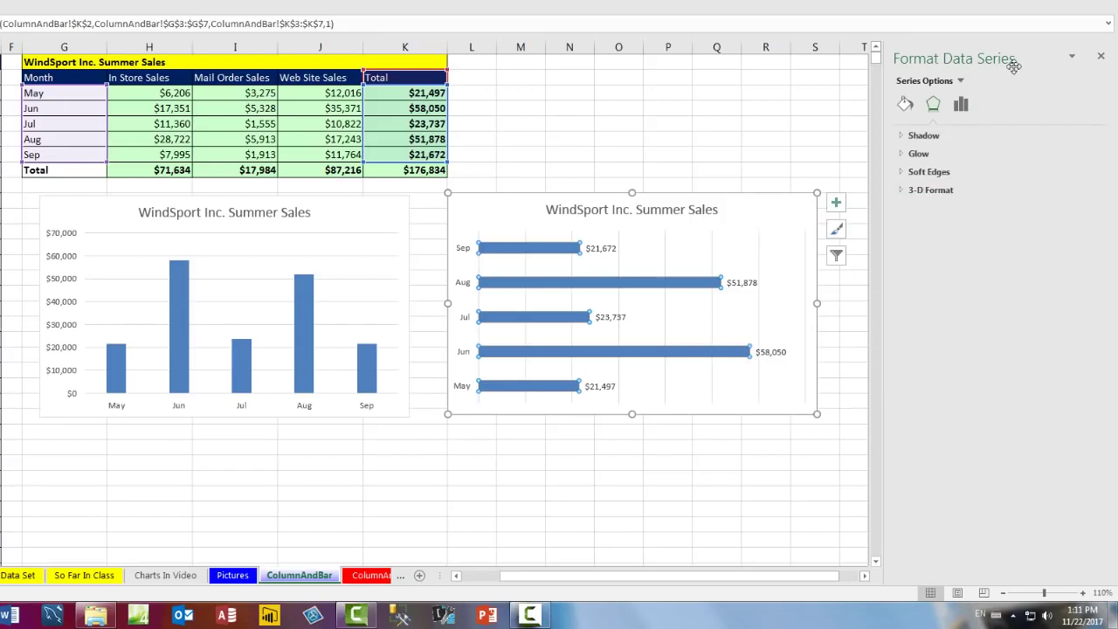
Review the Total series' overlap, gap width and effects options, and expand its Fill and Border settings
left_click(961, 105)
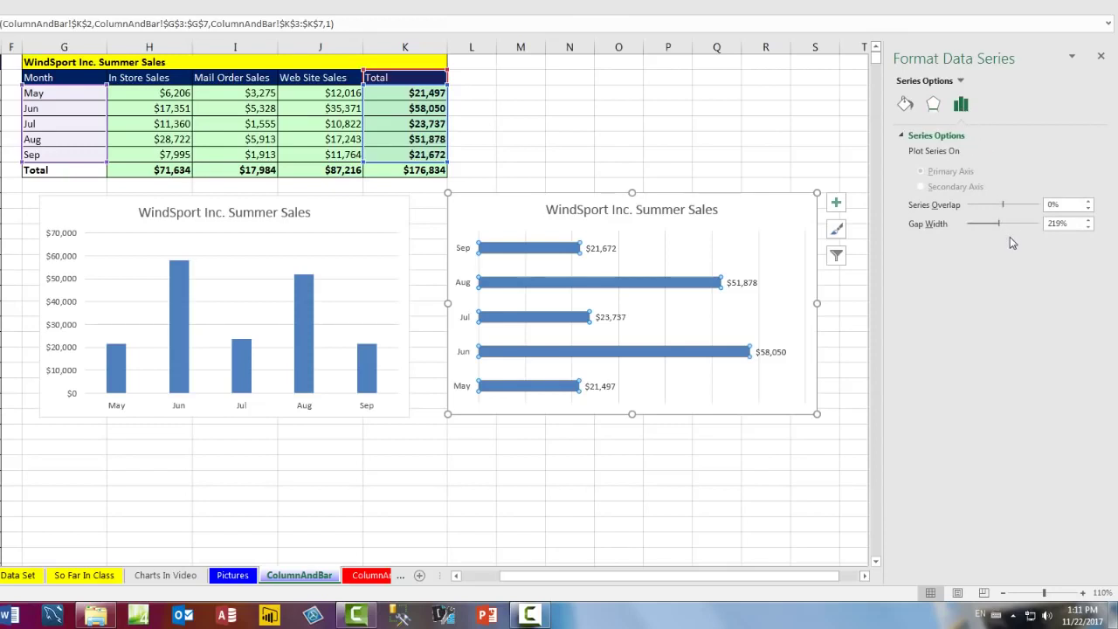
left_click(934, 106)
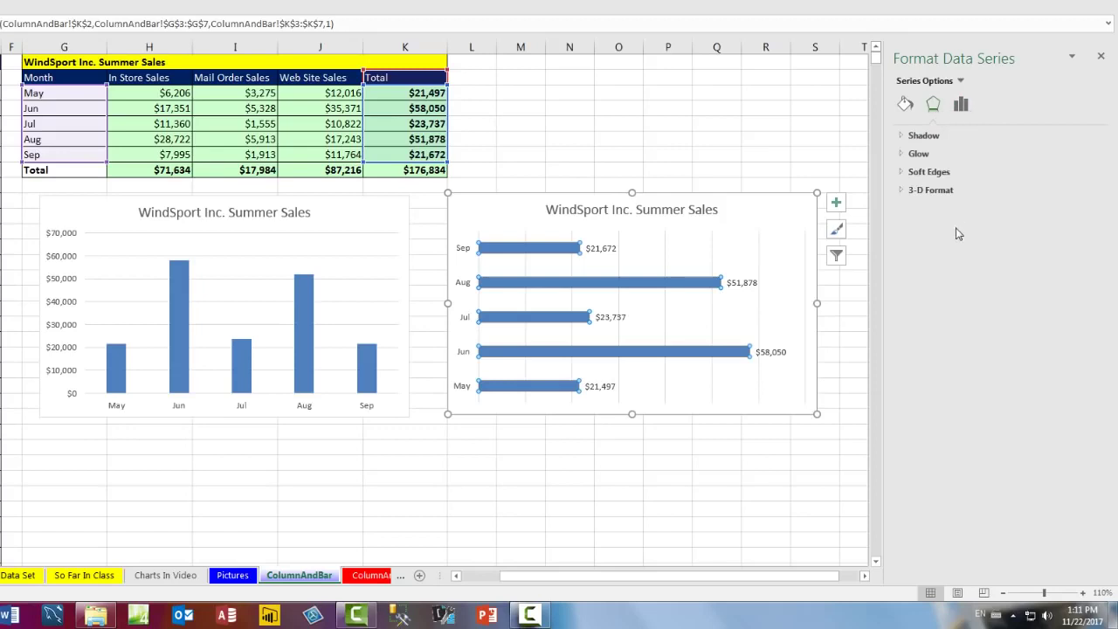
left_click(906, 106)
left_click(903, 136)
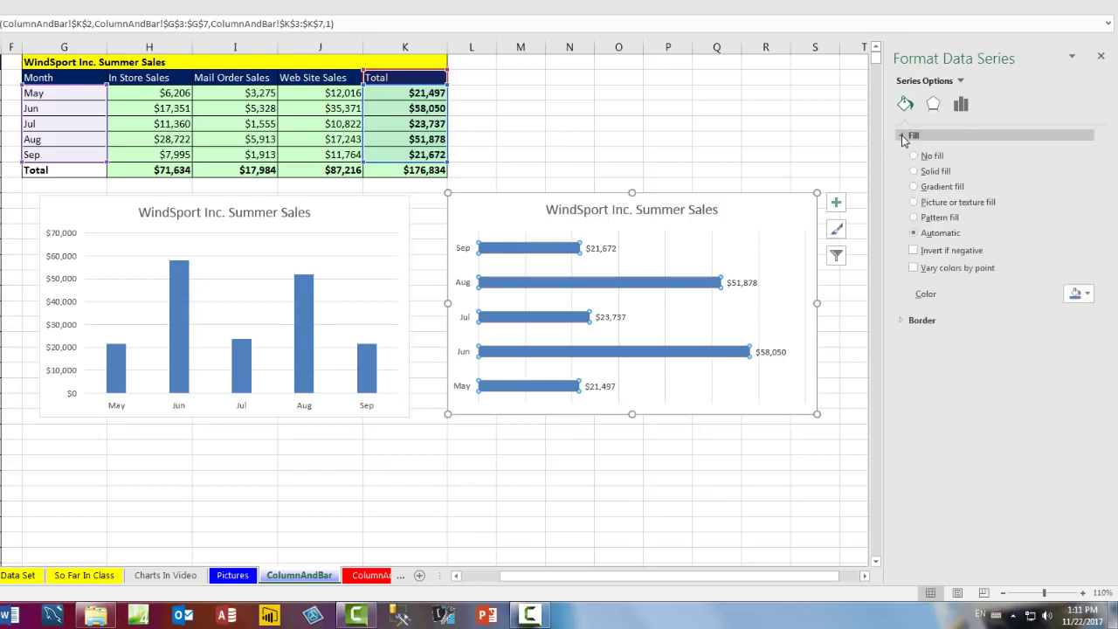
left_click(902, 322)
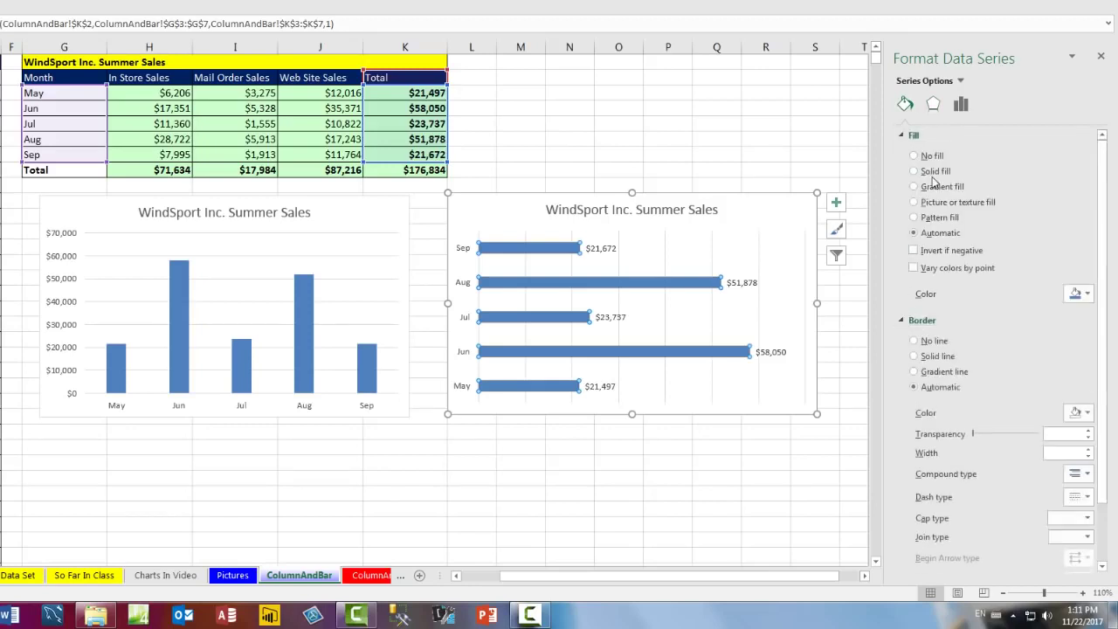
Give the bar chart's Total series a solid fill and vary its colors by point
left_click(915, 172)
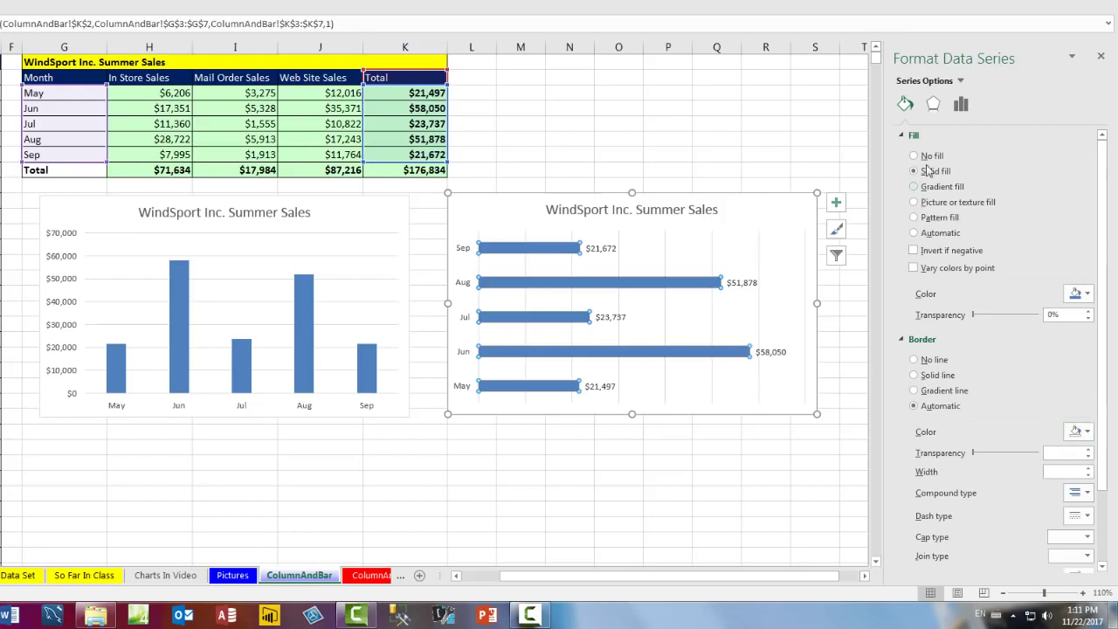
left_click(913, 268)
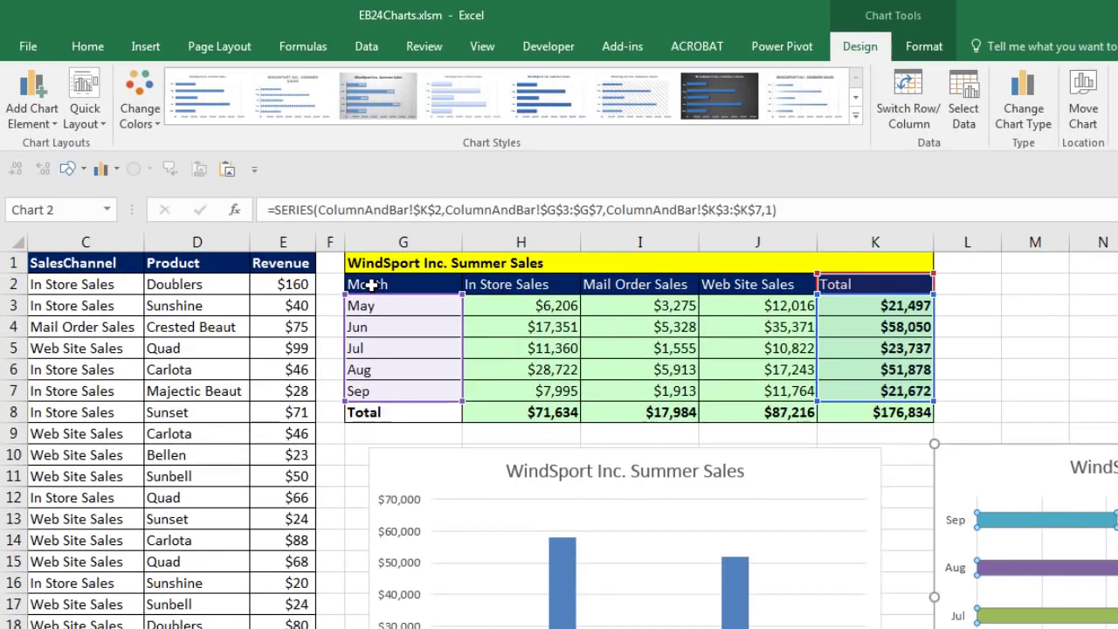
Insert a 2-D clustered column chart of the monthly sales by channel from G2:J7, leaving out the totals
left_click_drag(371, 285, 789, 392)
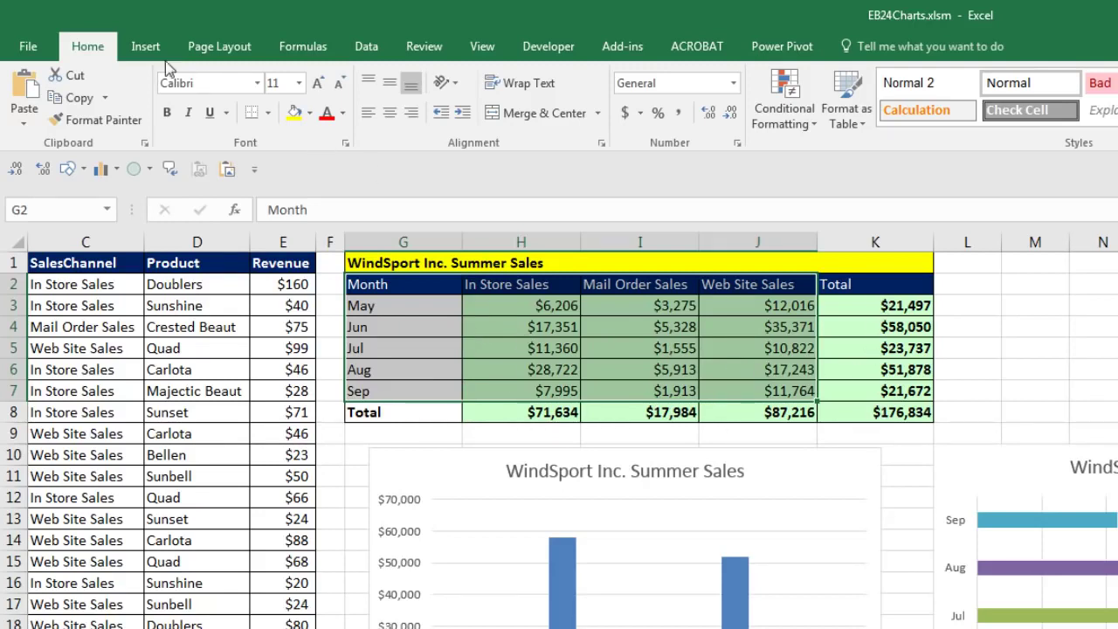
left_click(145, 47)
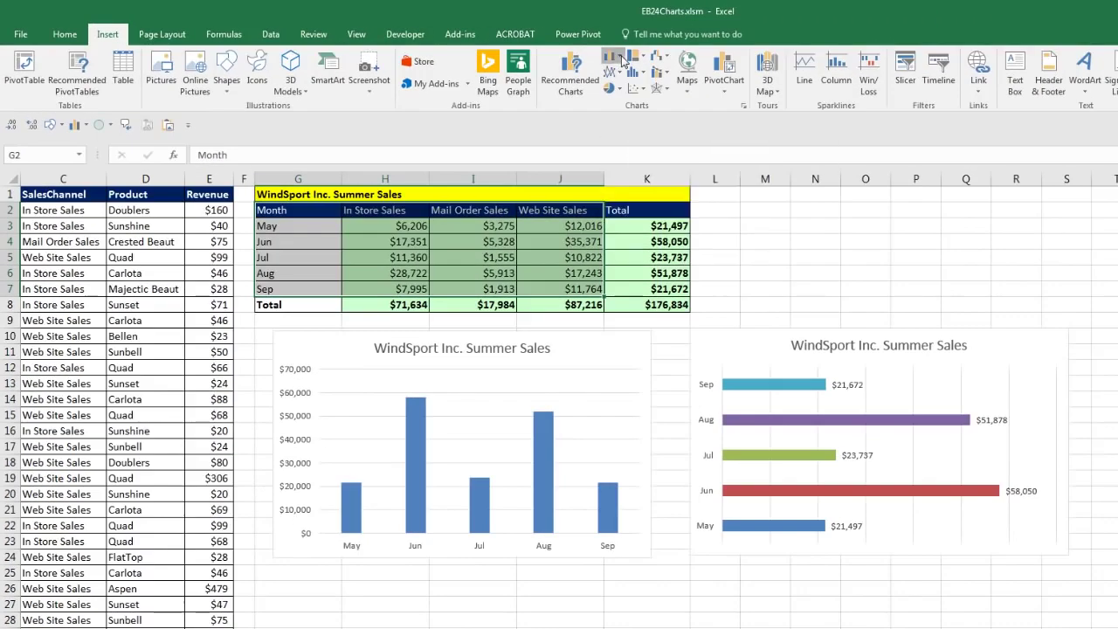
left_click(620, 57)
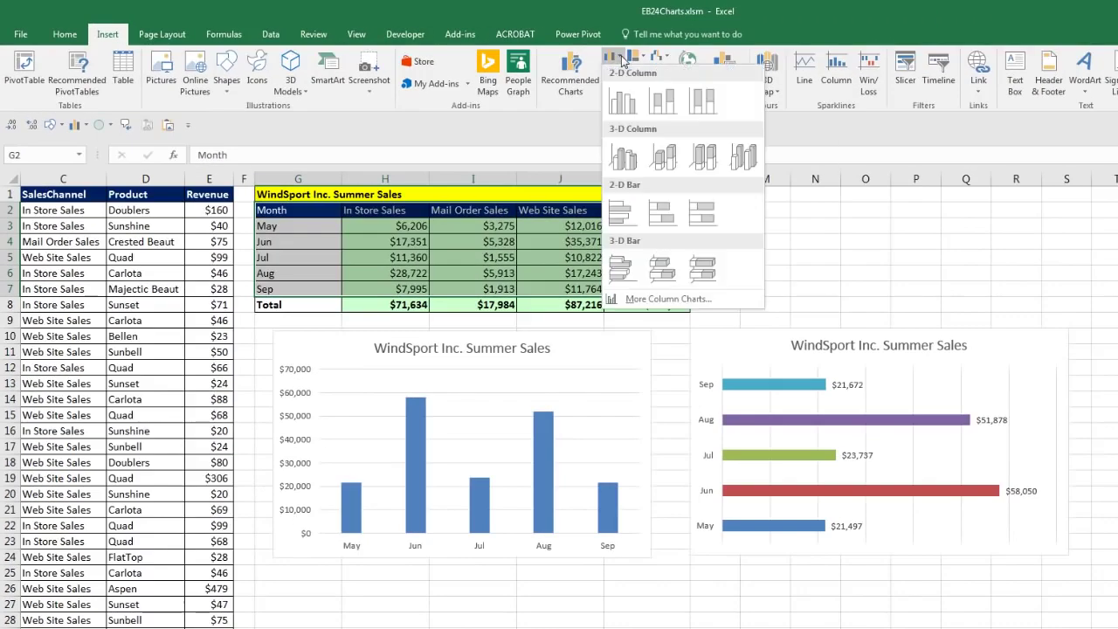
left_click(621, 105)
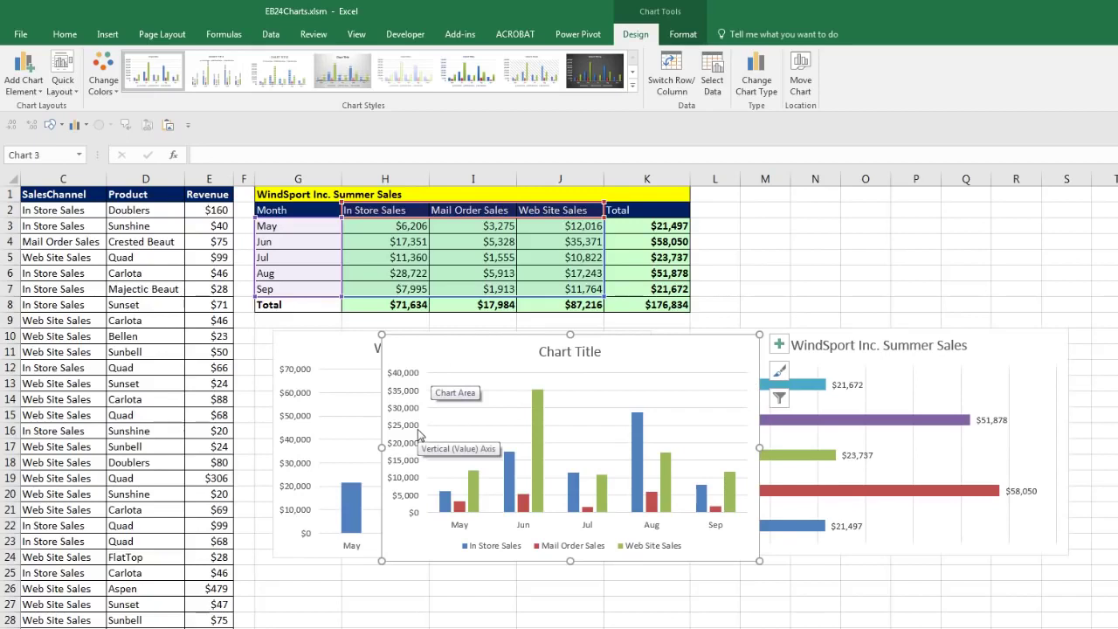
Move the two Total charts out of the way and place the new clustered column chart beneath the summary table
left_click_drag(292, 346, 865, 599)
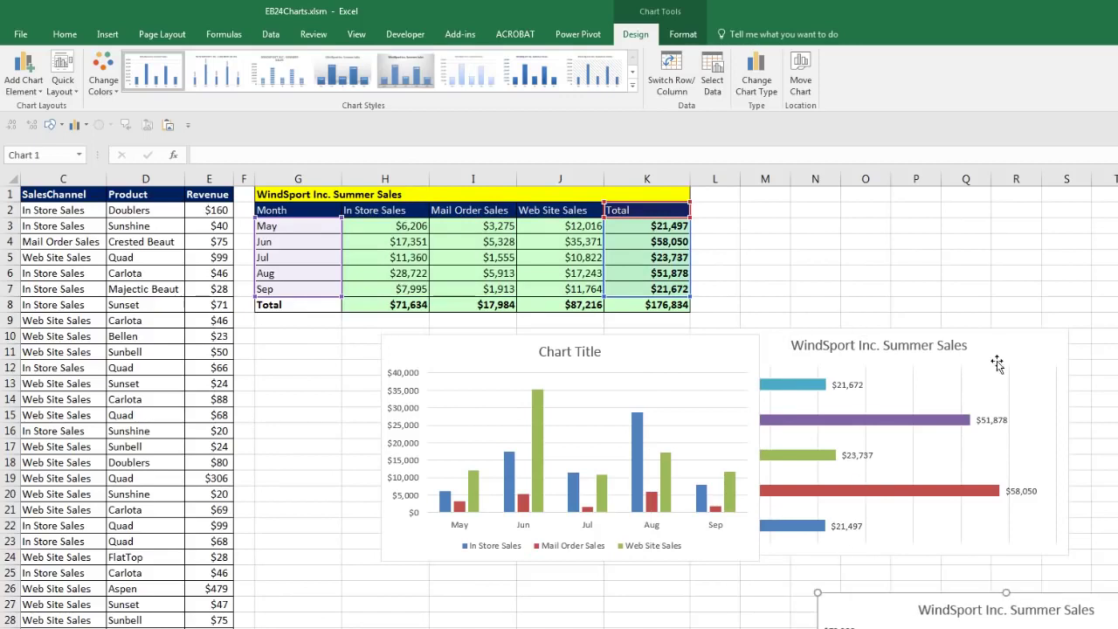
left_click_drag(1053, 337, 771, 356)
scroll(580, 370, "left", 5)
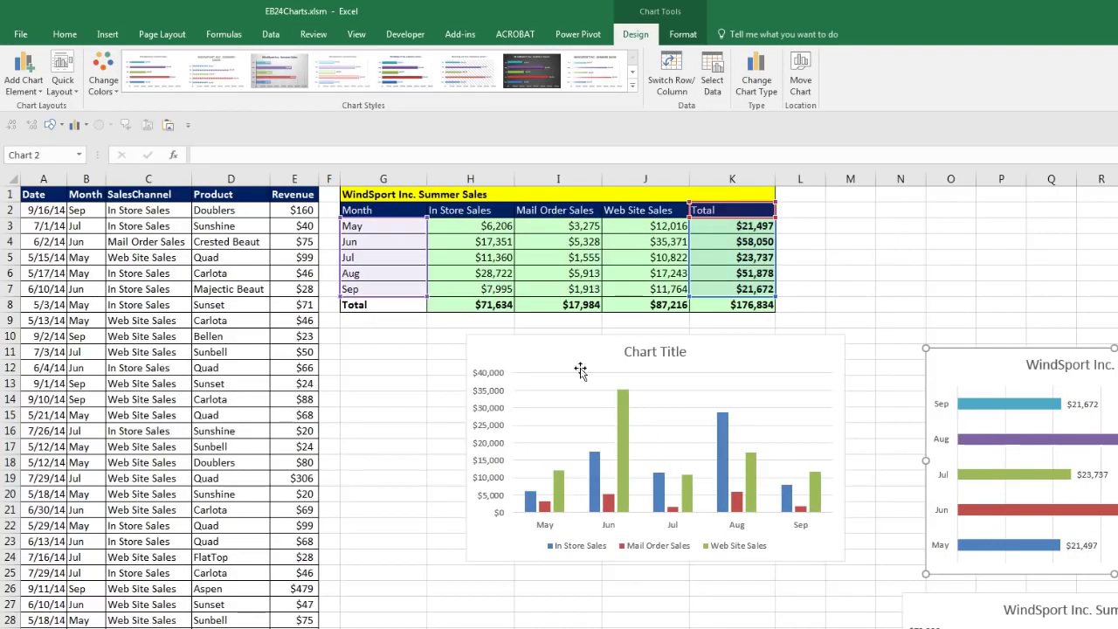
left_click_drag(552, 349, 440, 348)
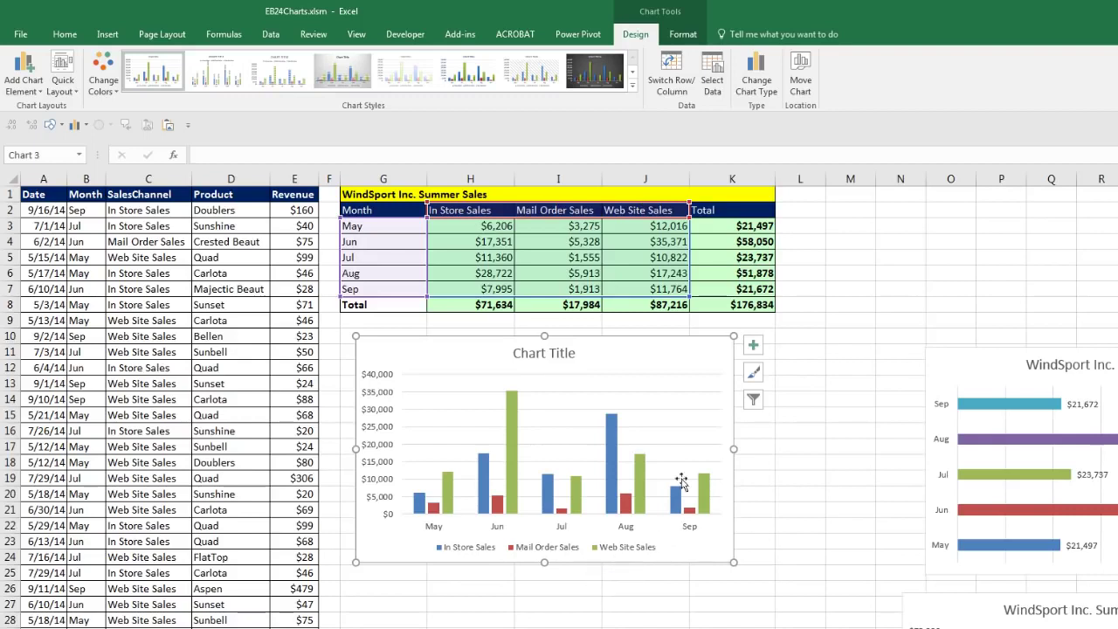
Link the clustered column chart's title to cell G1 with the formula =ColumnAndBar!$G$1
left_click(537, 360)
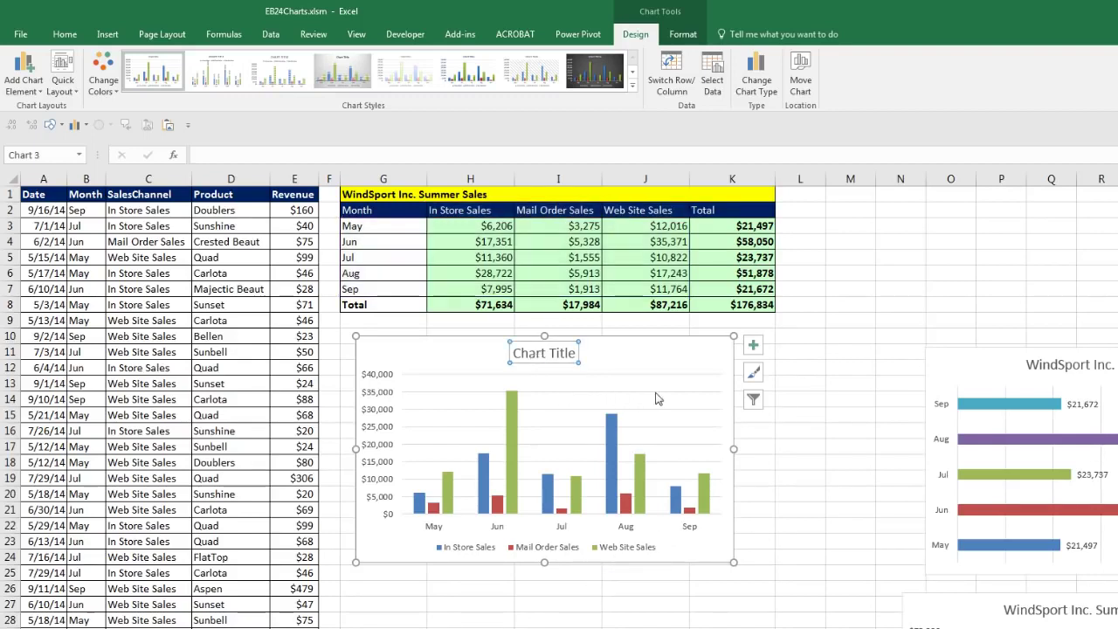
type("=")
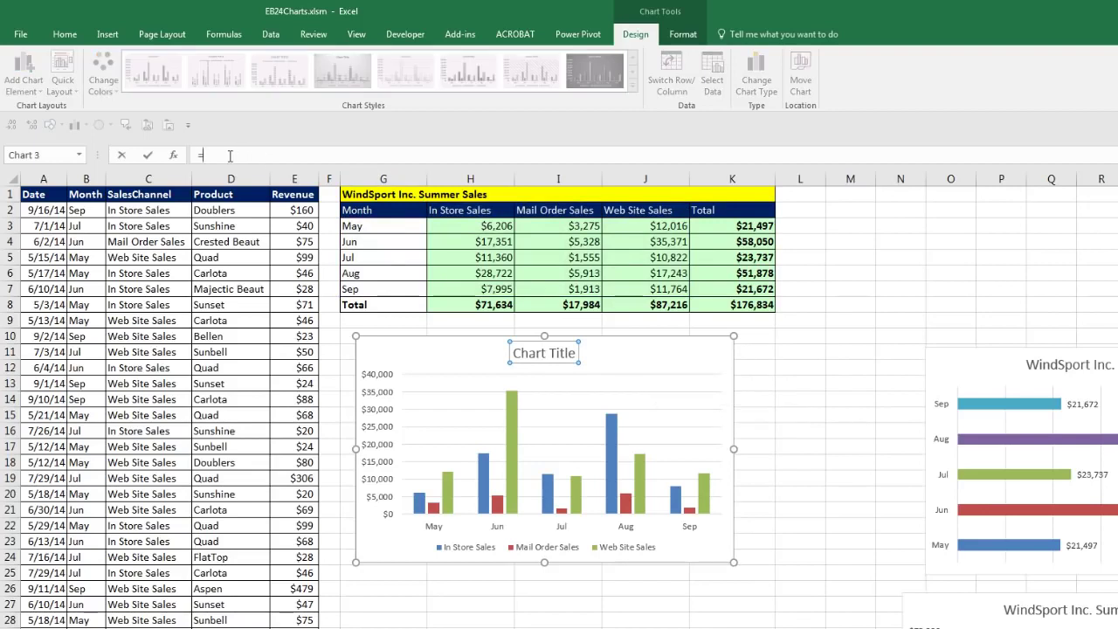
left_click(368, 194)
key("Return")
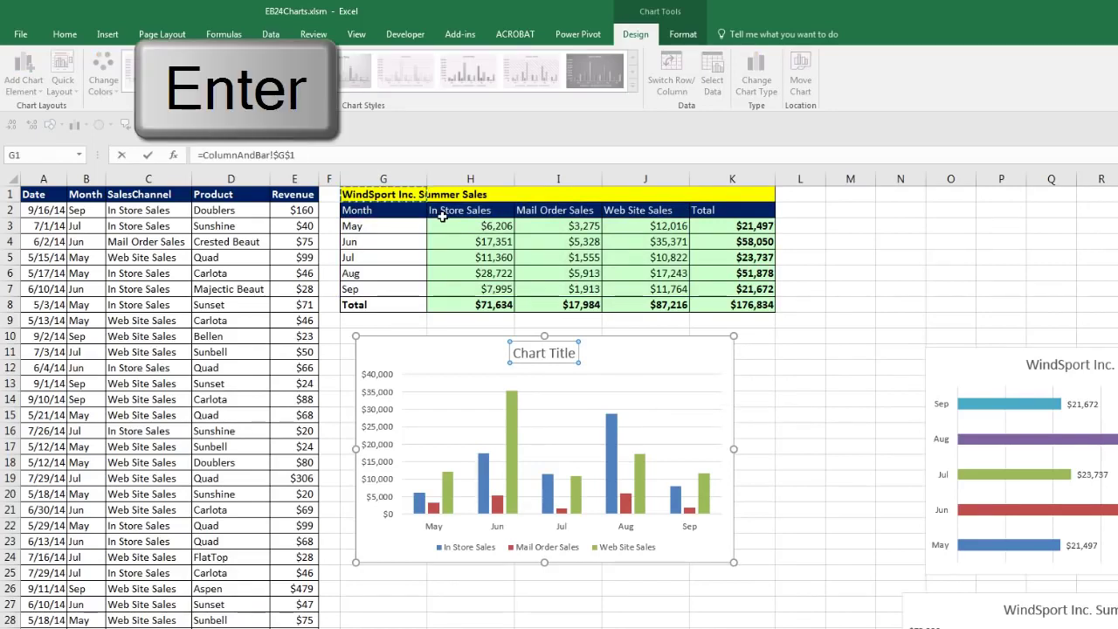
Duplicate the three-series clustered column chart at cell G26 and arrange the original and the copy side by side
left_click(710, 347)
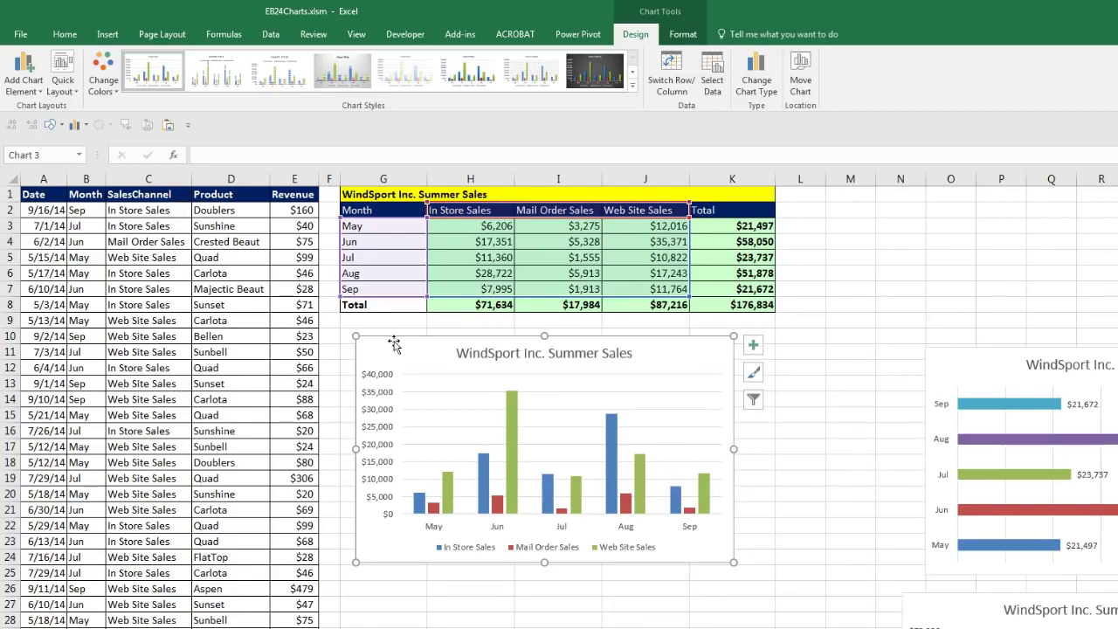
key("ctrl+c")
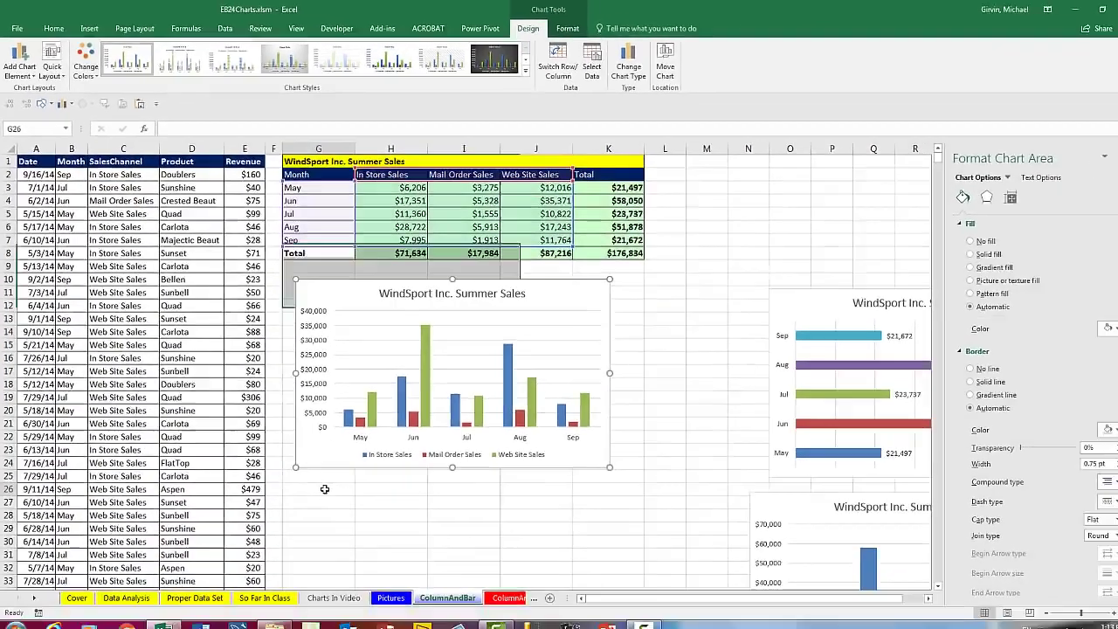
left_click(385, 591)
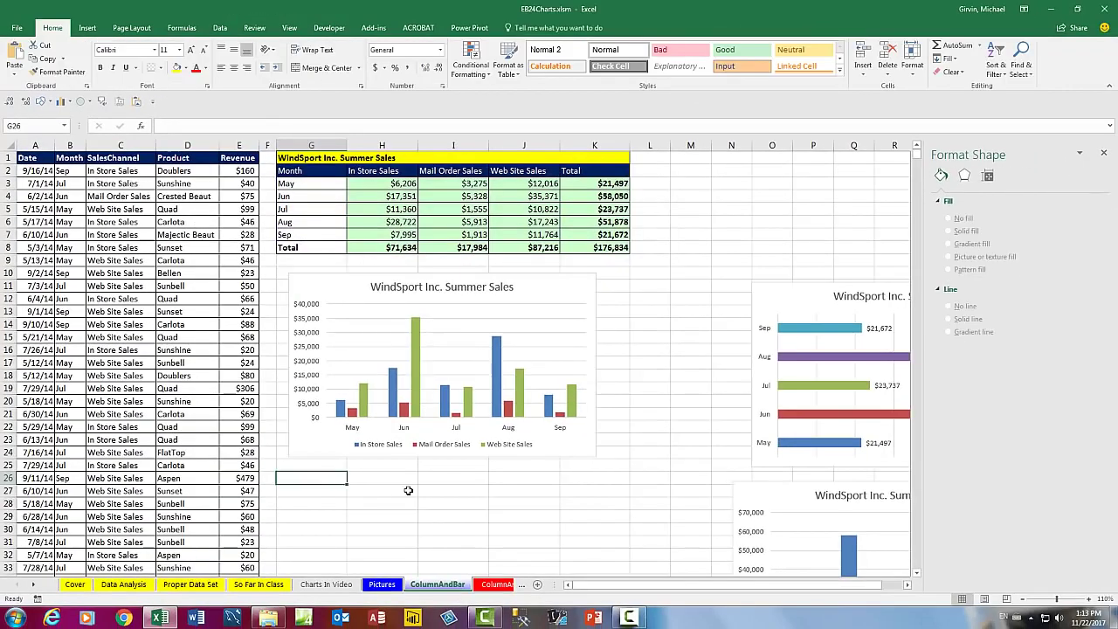
key("ctrl+v")
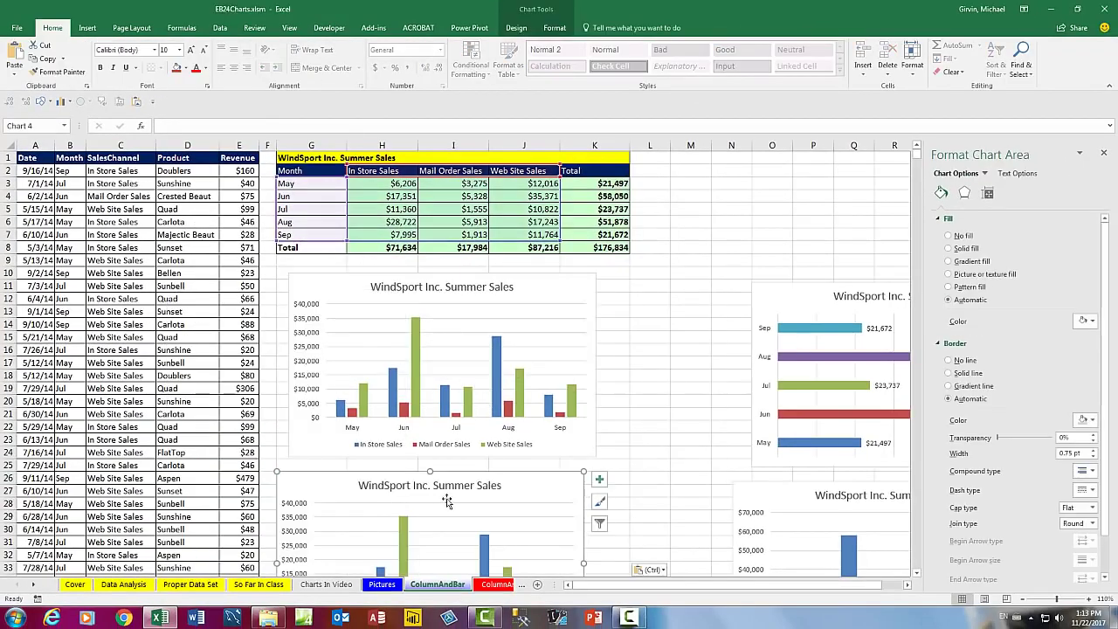
left_click_drag(317, 280, 77, 279)
left_click_drag(294, 491, 431, 300)
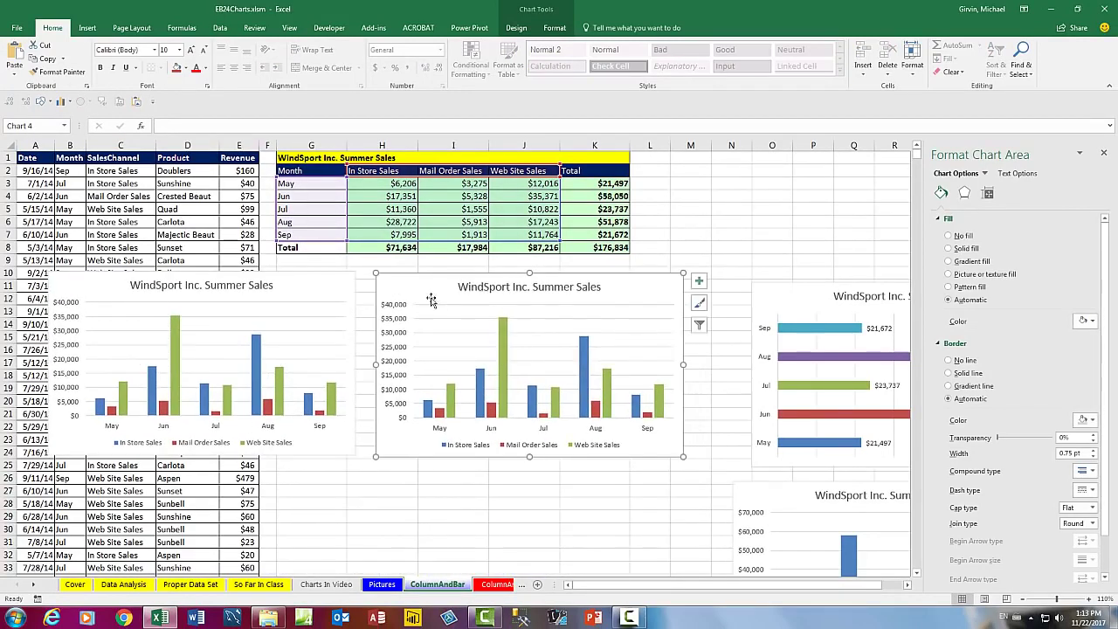
Change the copied chart's type to Stacked Column
right_click(428, 291)
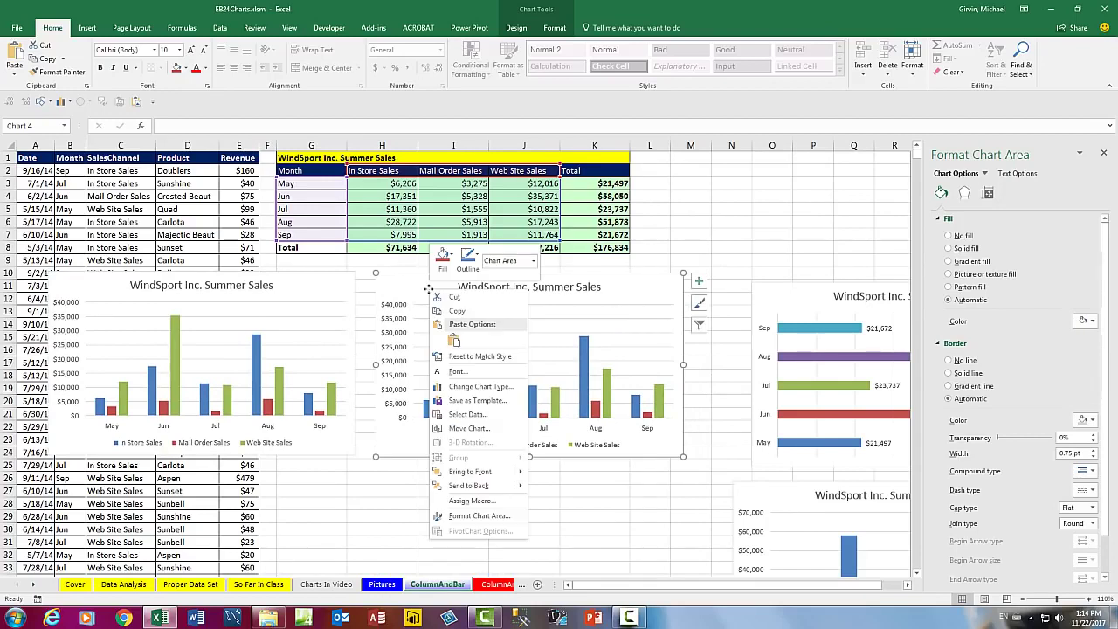
left_click(476, 386)
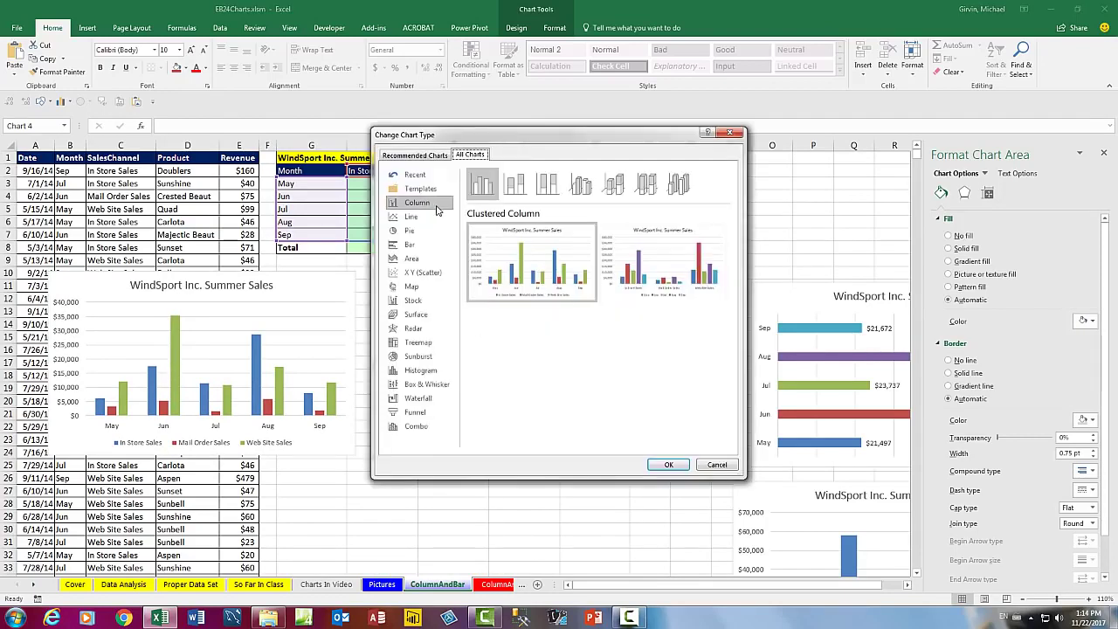
left_click(516, 187)
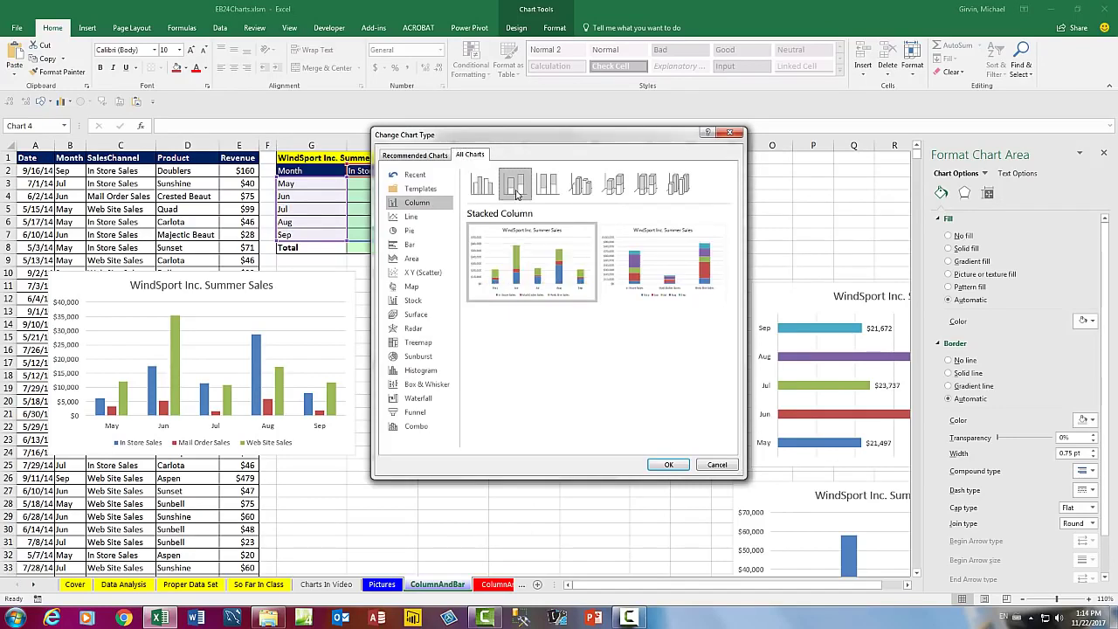
left_click(668, 464)
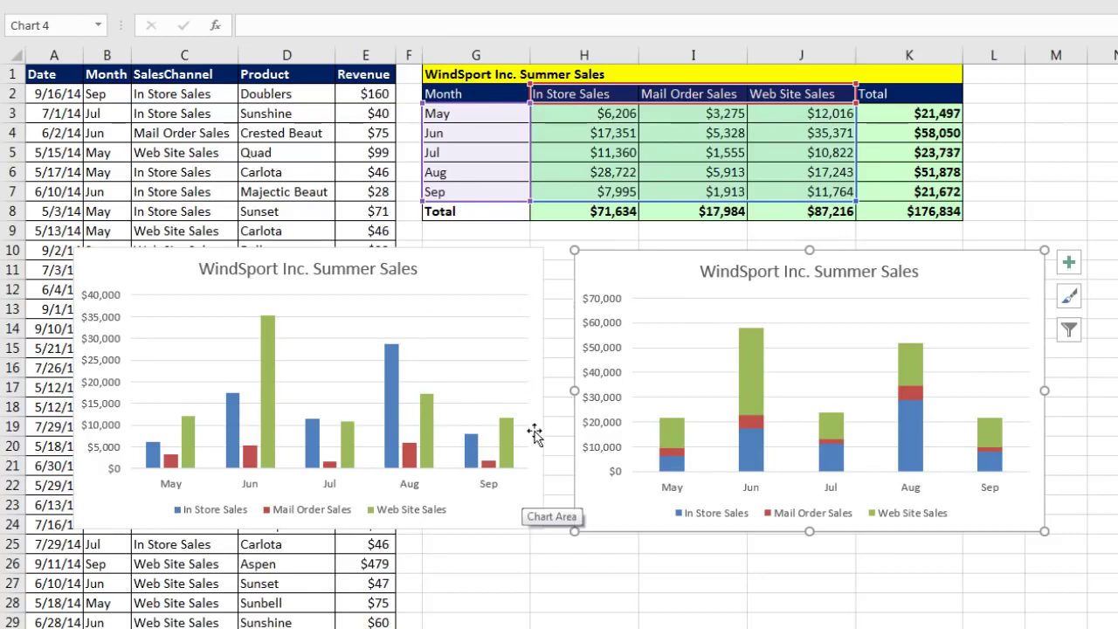
Compare how the clustered and stacked column charts show the sales channels within each month, including their legends and June columns
left_click(171, 514)
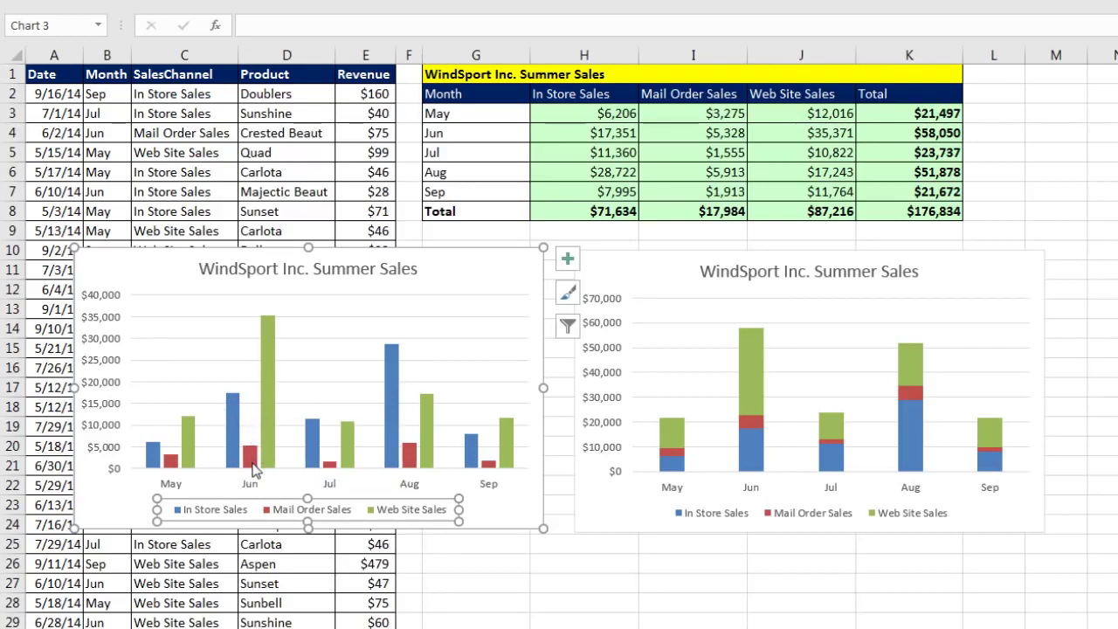
mouse_move(267, 403)
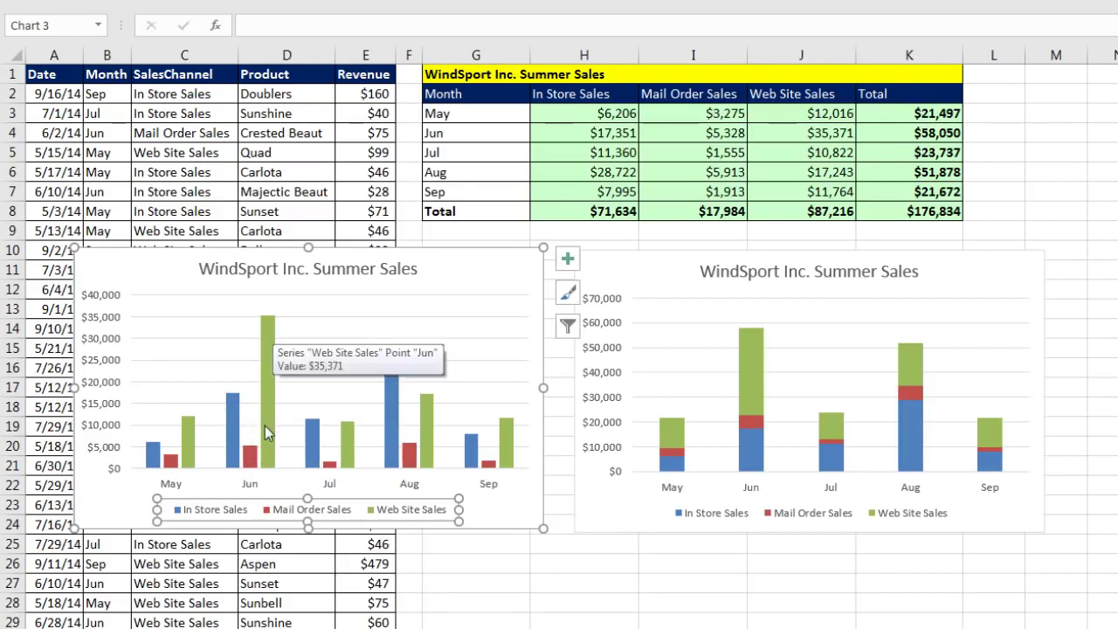
left_click(673, 282)
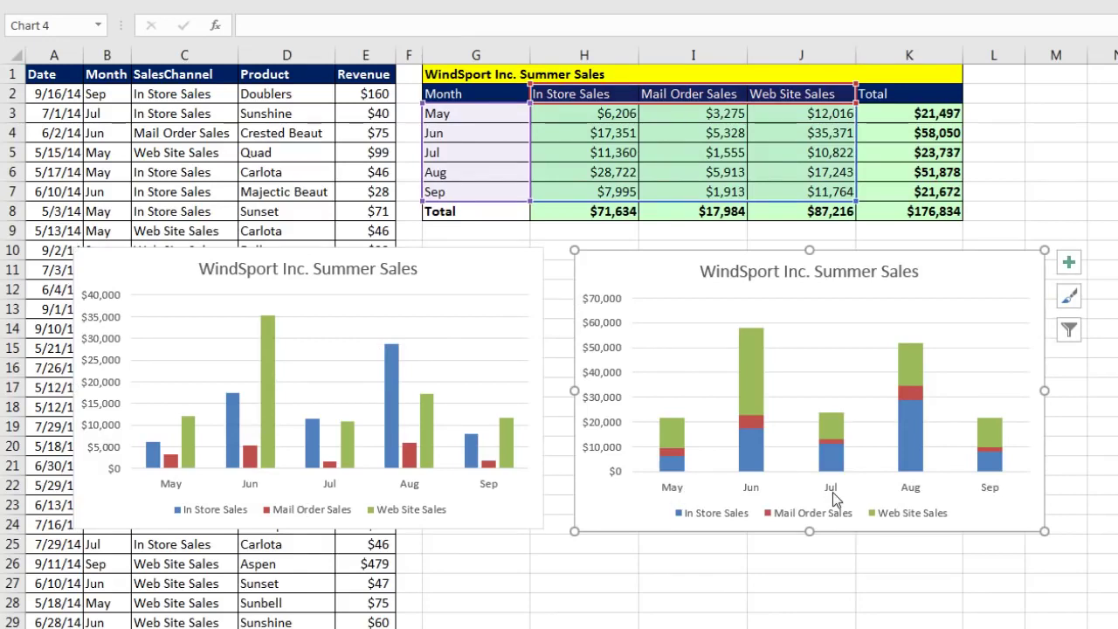
mouse_move(762, 333)
left_click(519, 278)
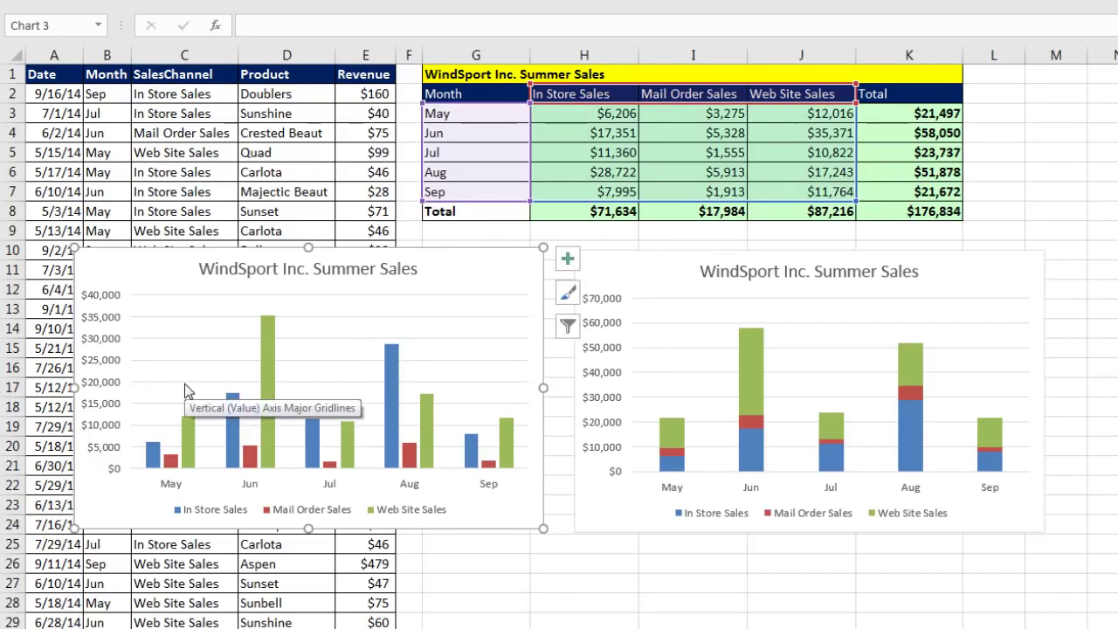
left_click(1002, 273)
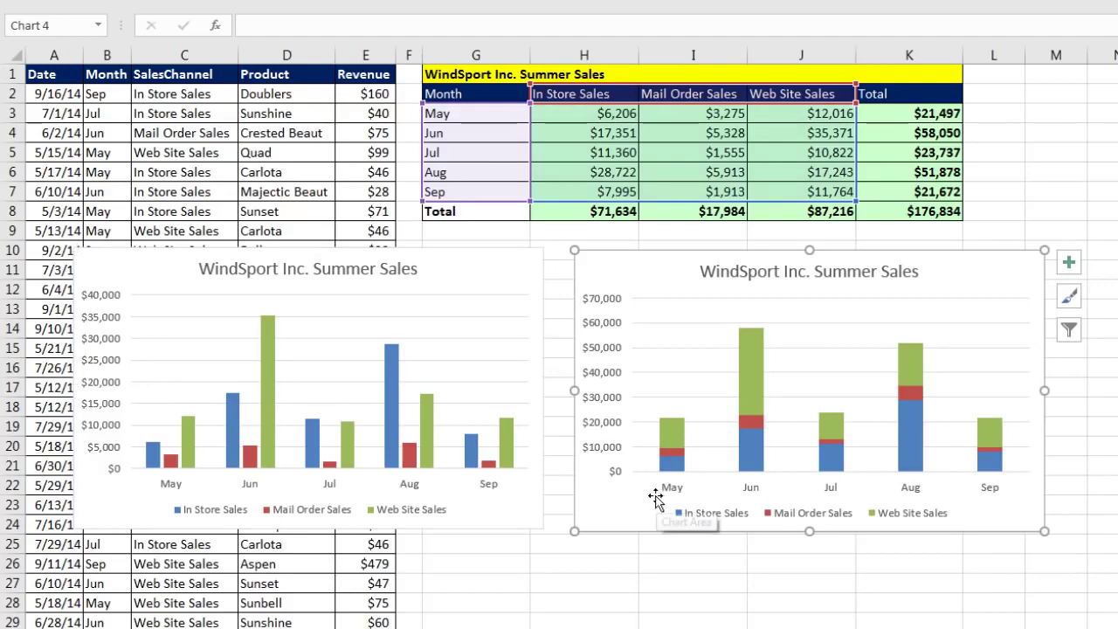
left_click(498, 276)
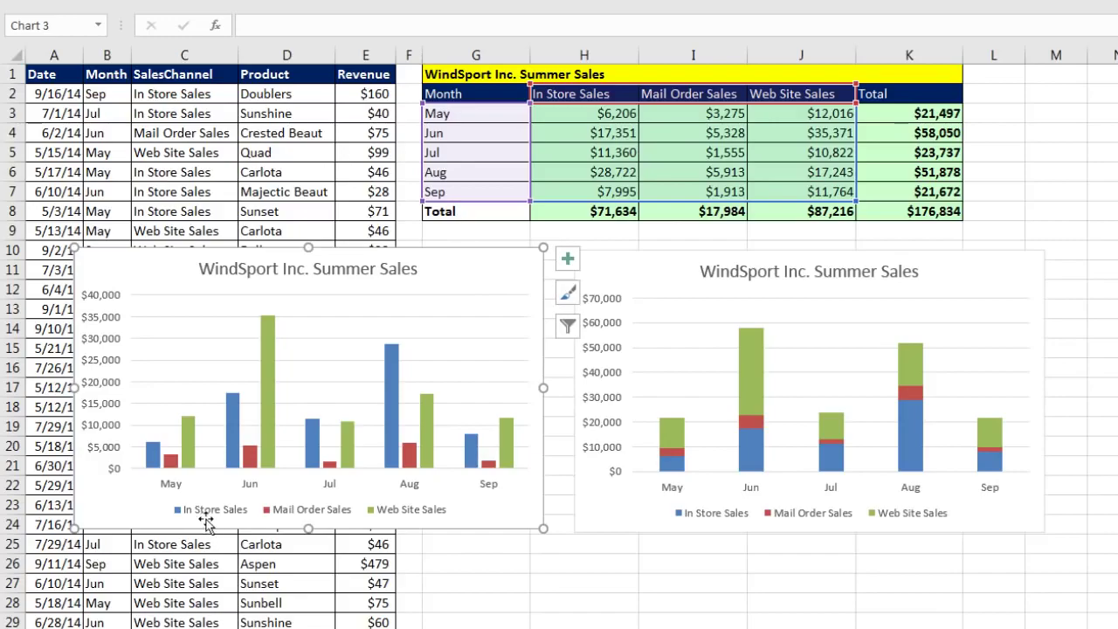
scroll(472, 523, "down", 3)
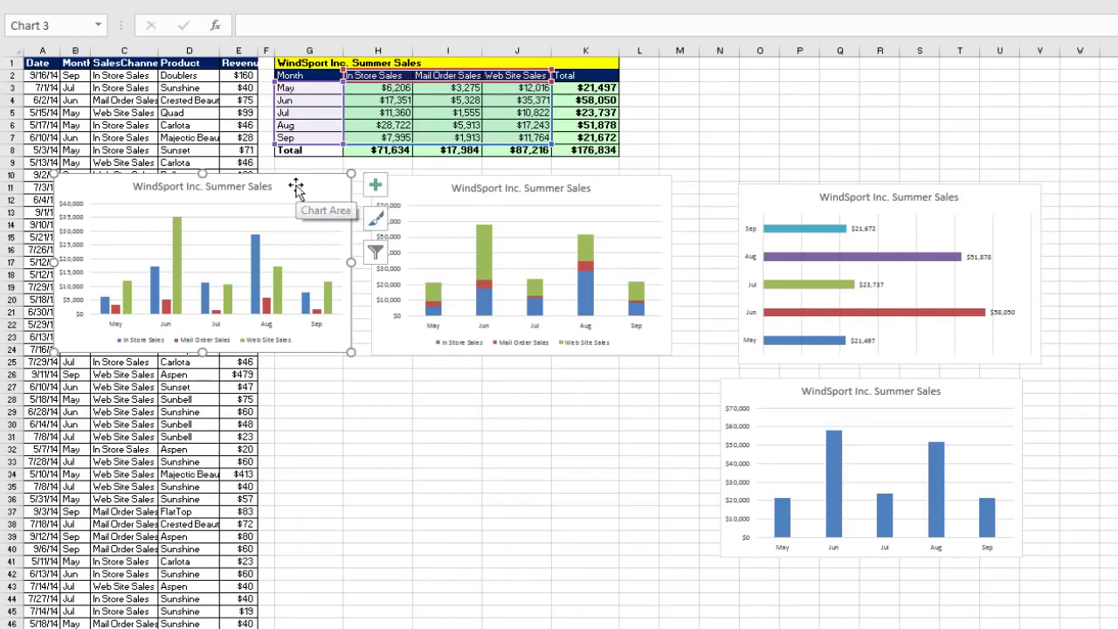
left_click(429, 187)
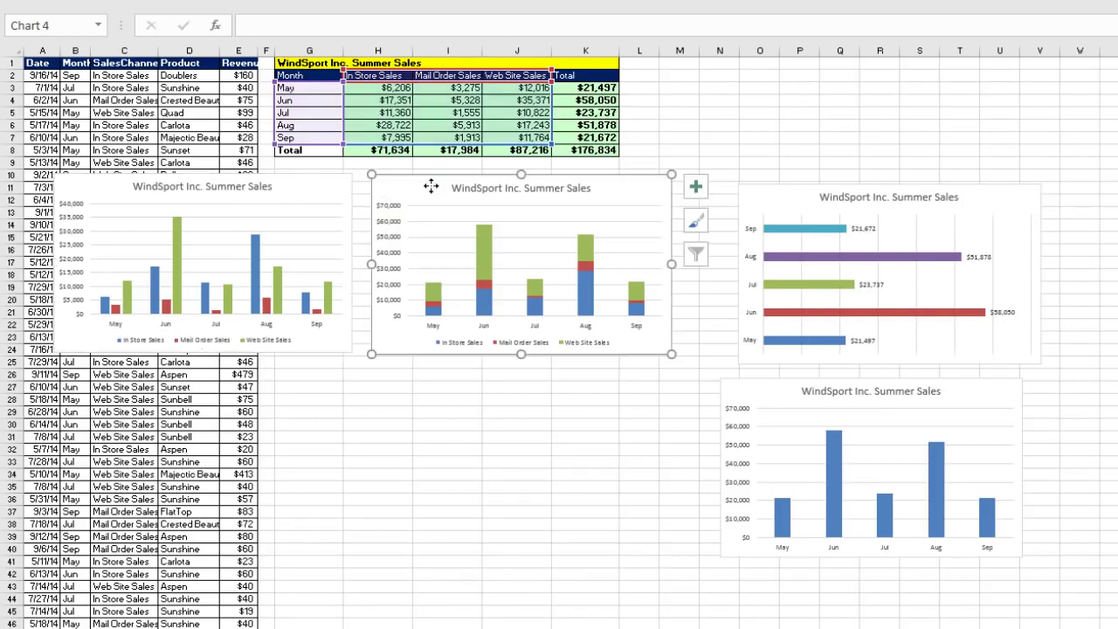
left_click(300, 200)
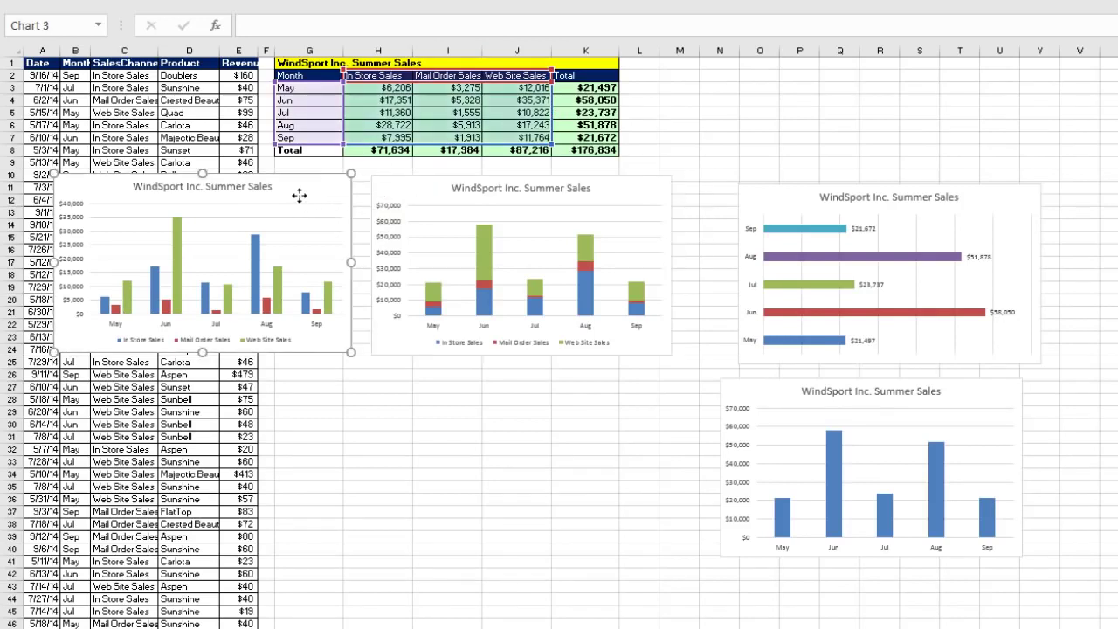
left_click(423, 193)
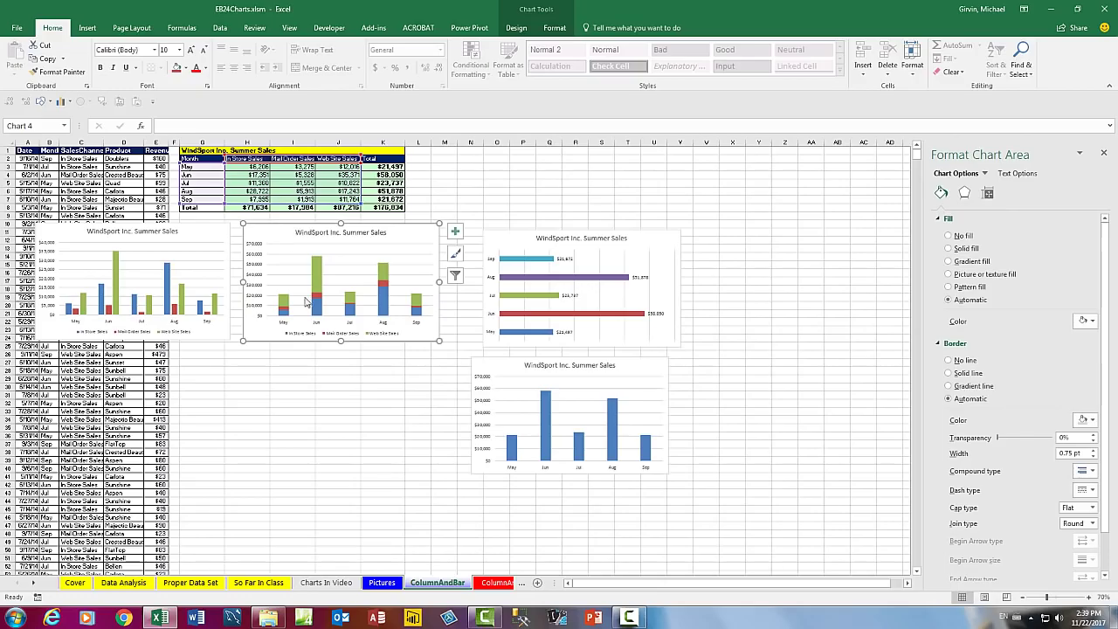
Duplicate the horizontal bar chart of monthly totals at cell G28
left_click(514, 250)
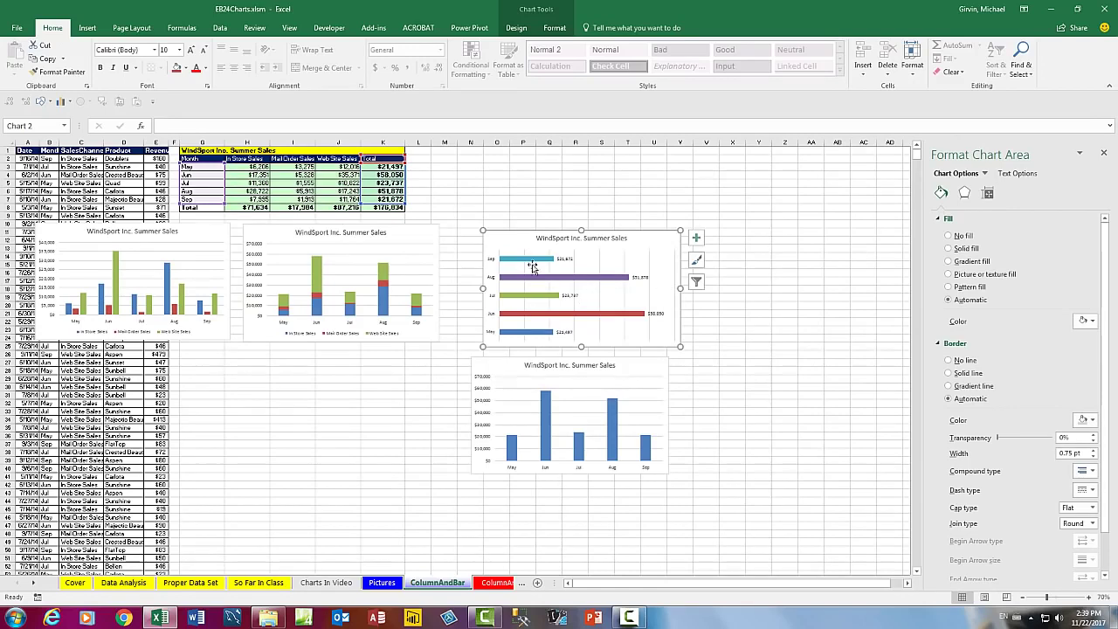
key("ctrl+c")
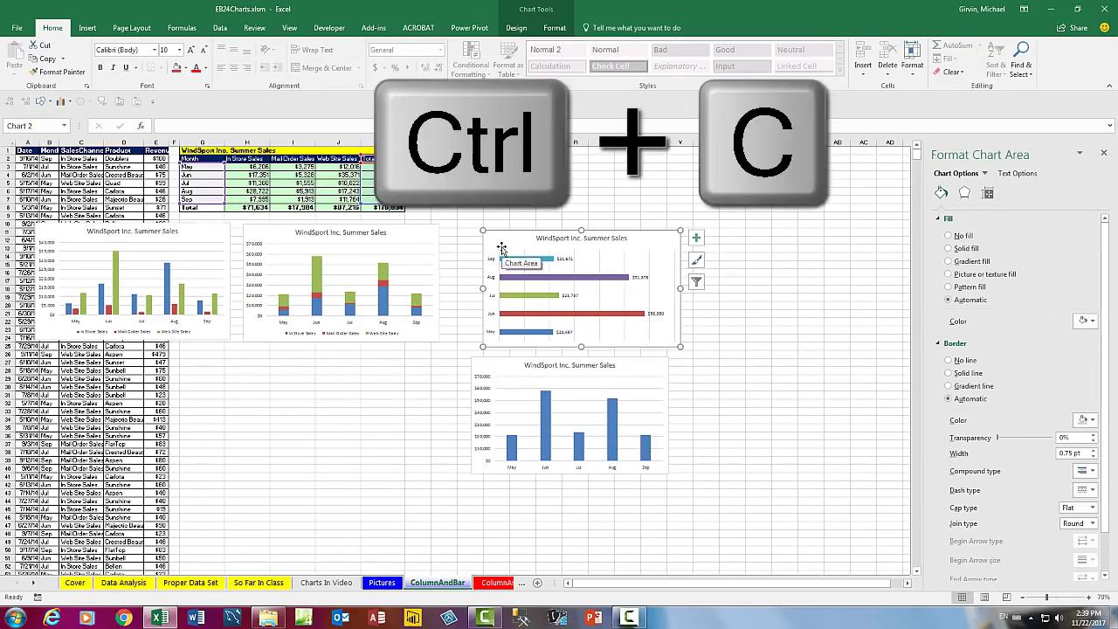
left_click(221, 373)
key("ctrl+v")
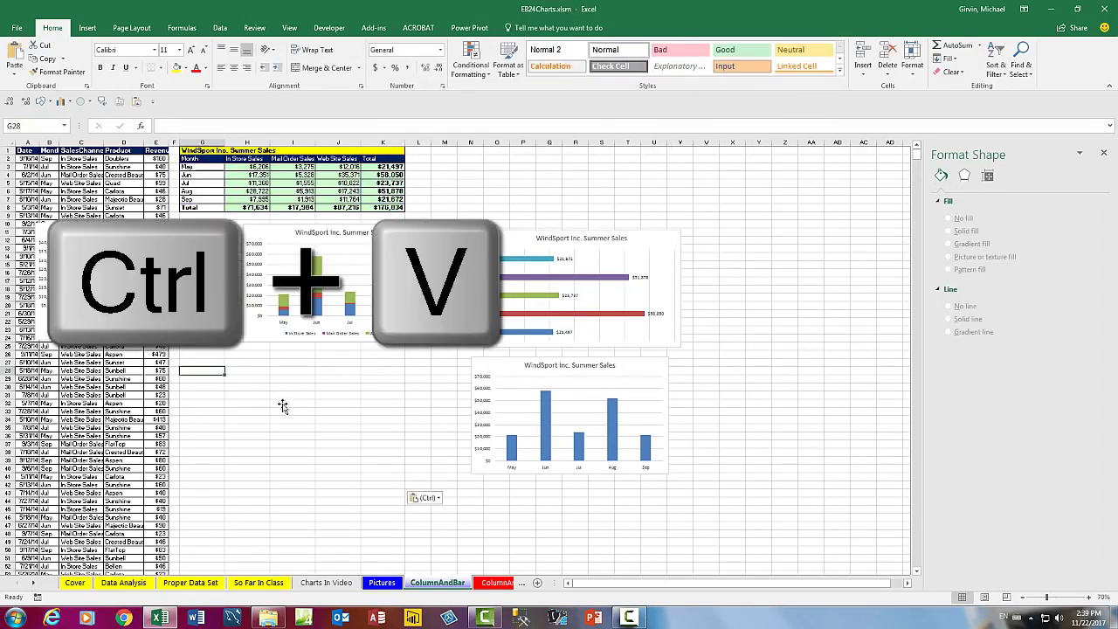
Change the copied bar chart's type to Pie
right_click(211, 378)
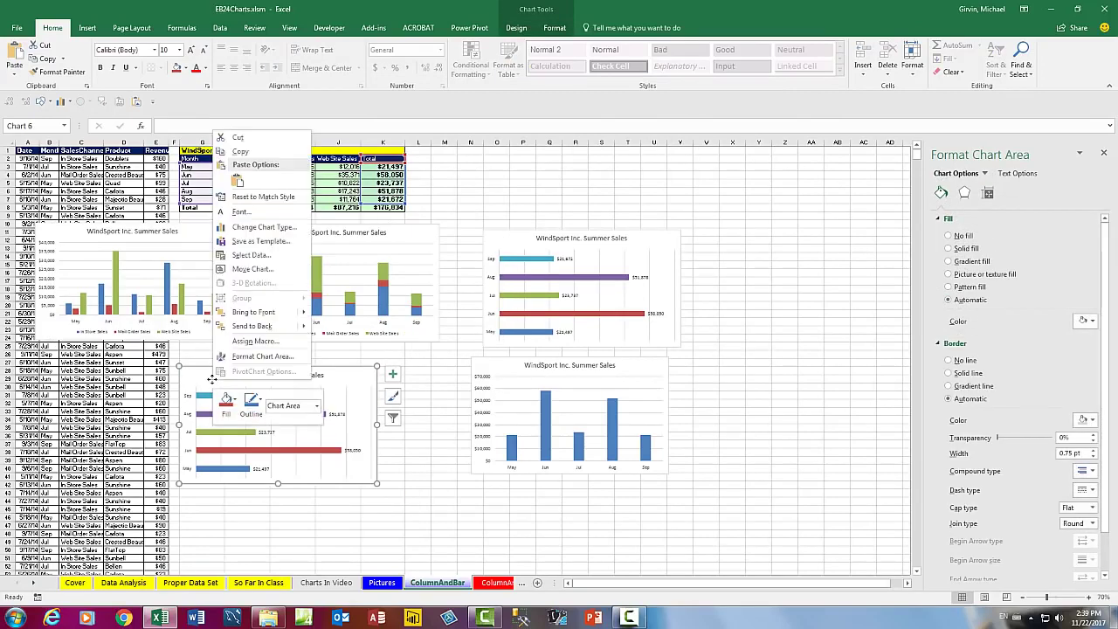
left_click(253, 228)
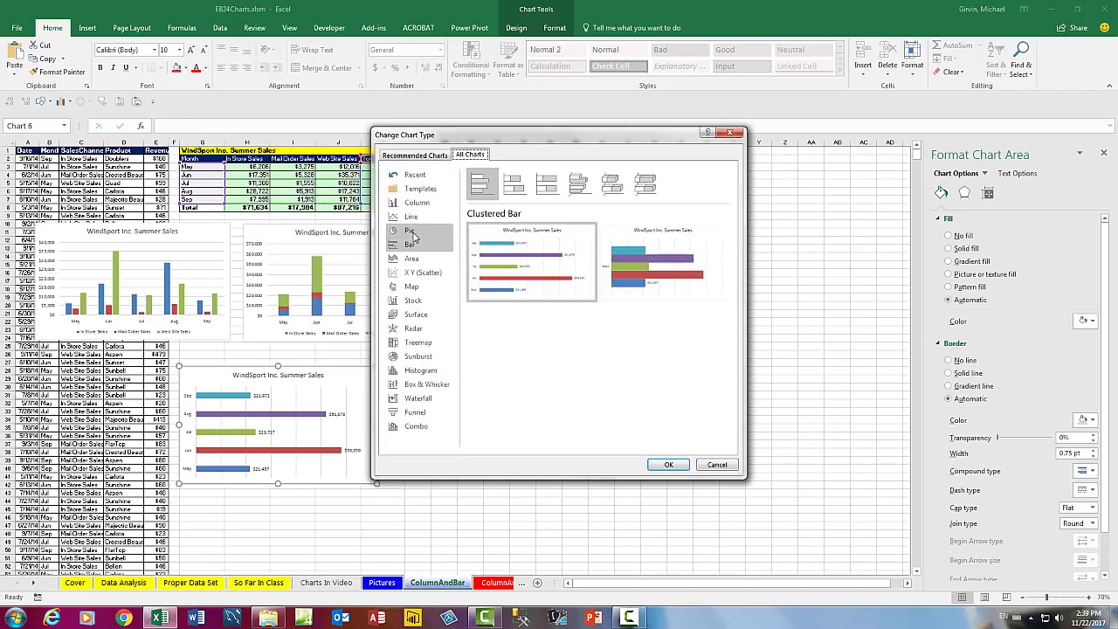
left_click(412, 233)
left_click(671, 463)
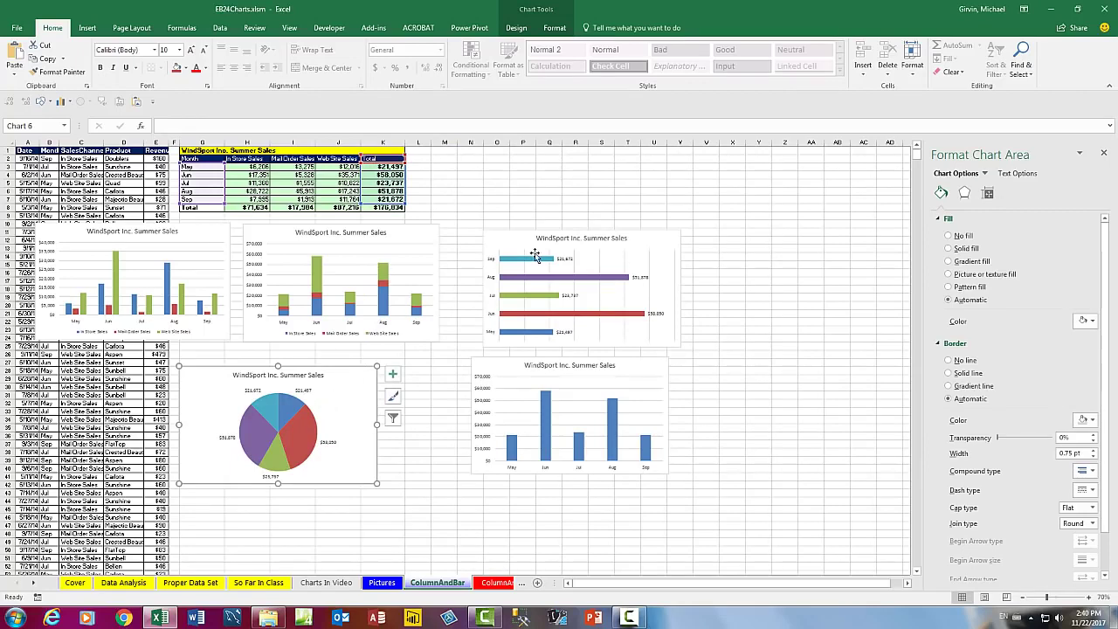
On the Line sheet, insert a Line with Markers chart from the quarterly Sales table in D1:E5
mouse_move(505, 336)
left_click(35, 586)
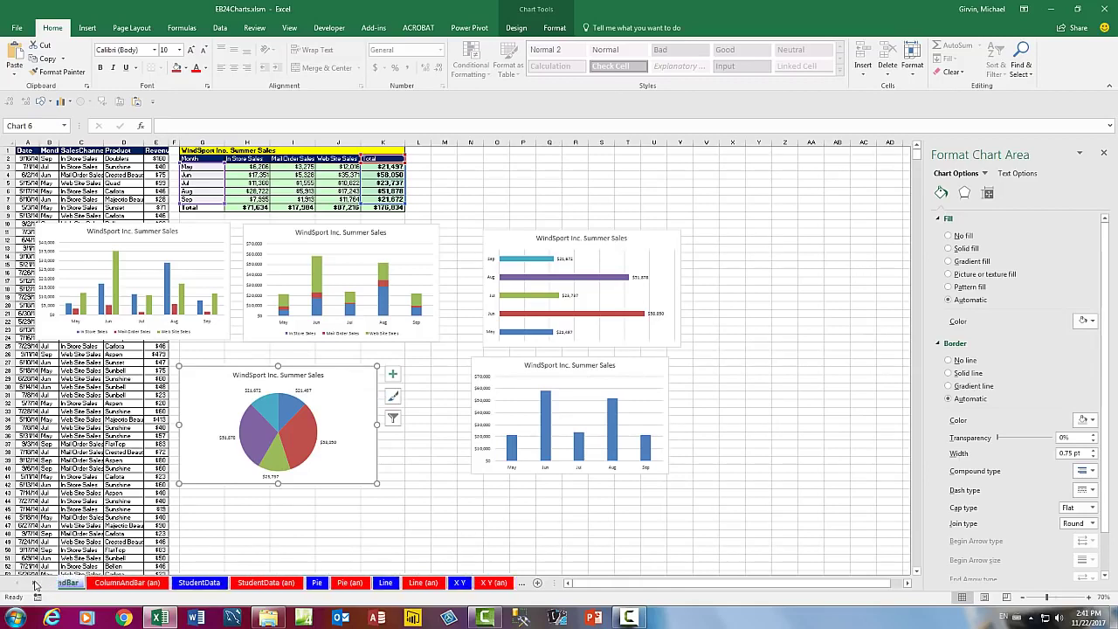
left_click(274, 583)
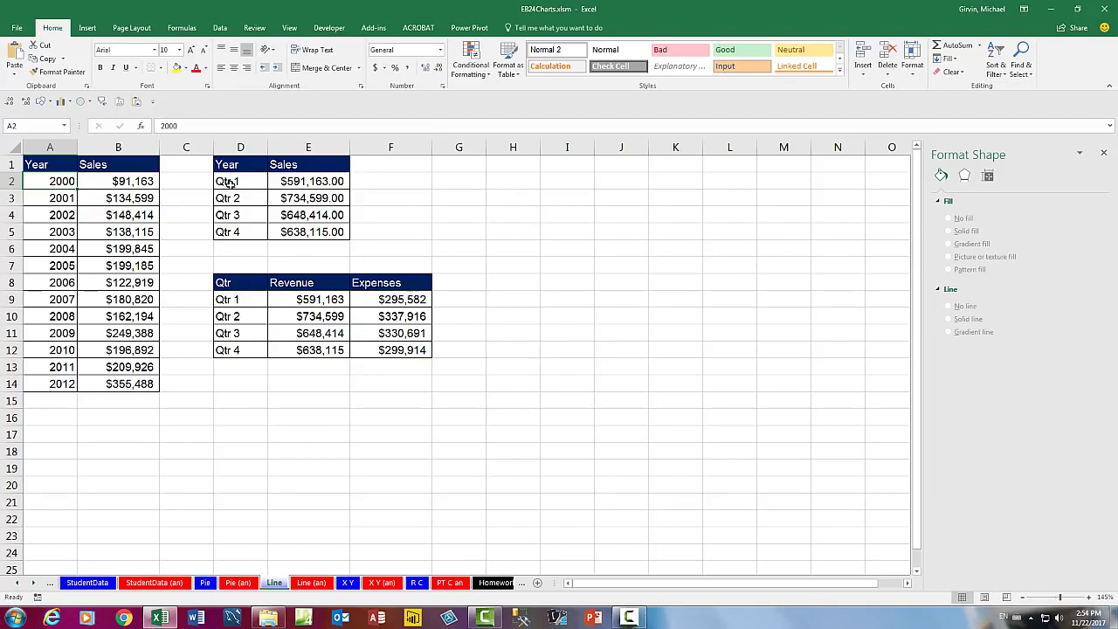
left_click(310, 197)
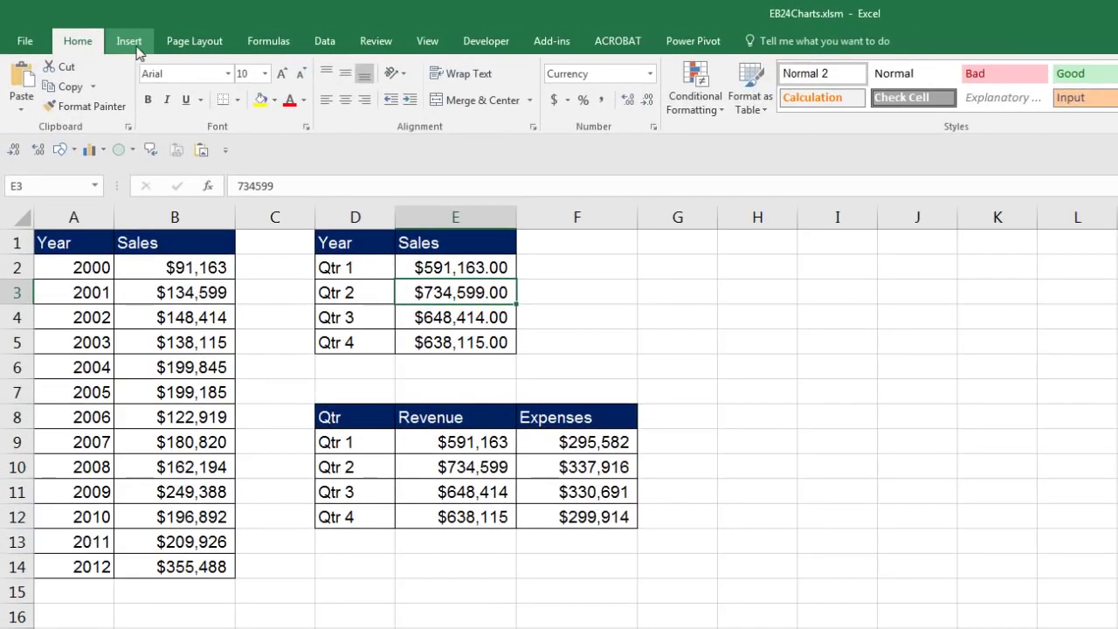
left_click(118, 37)
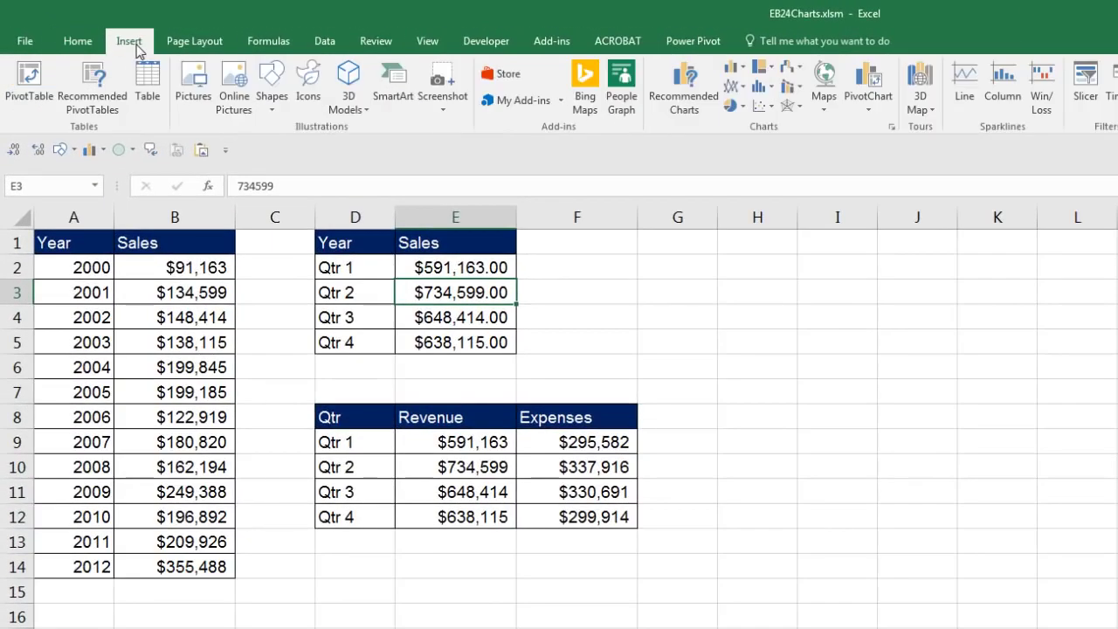
left_click(740, 91)
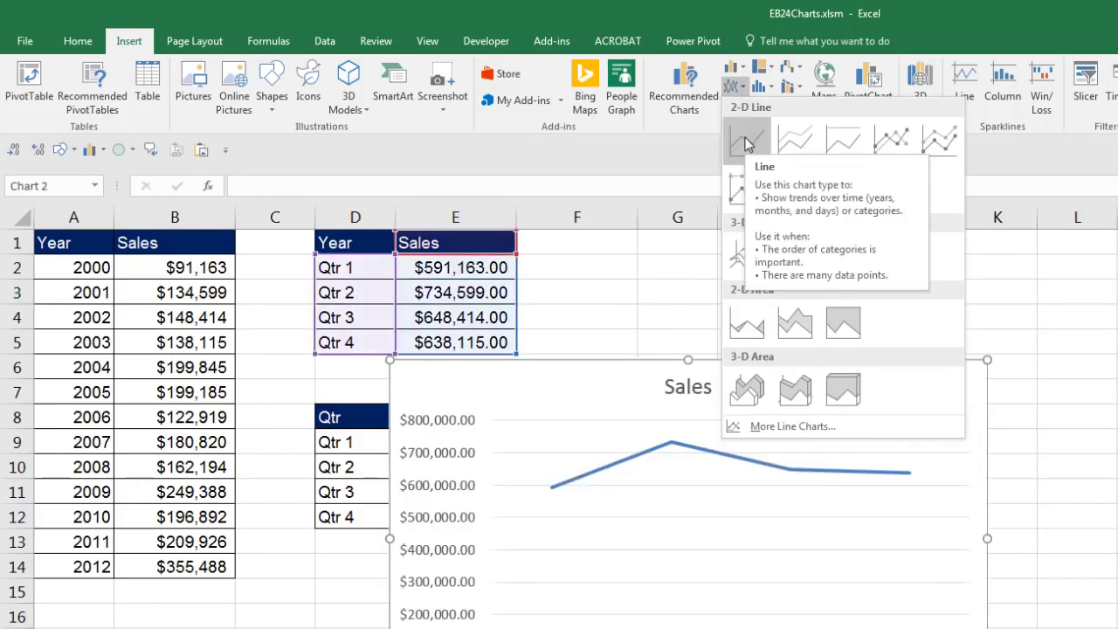
left_click(894, 139)
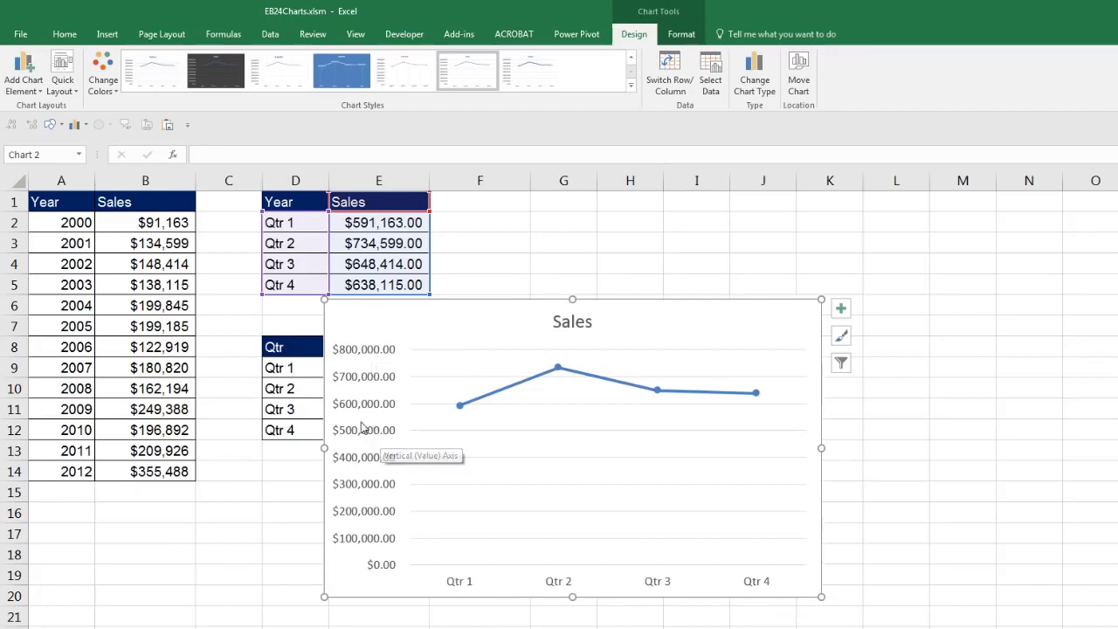
Set the minimum bound of the line chart's vertical axis to 500000
left_click(373, 437)
key("ctrl+1")
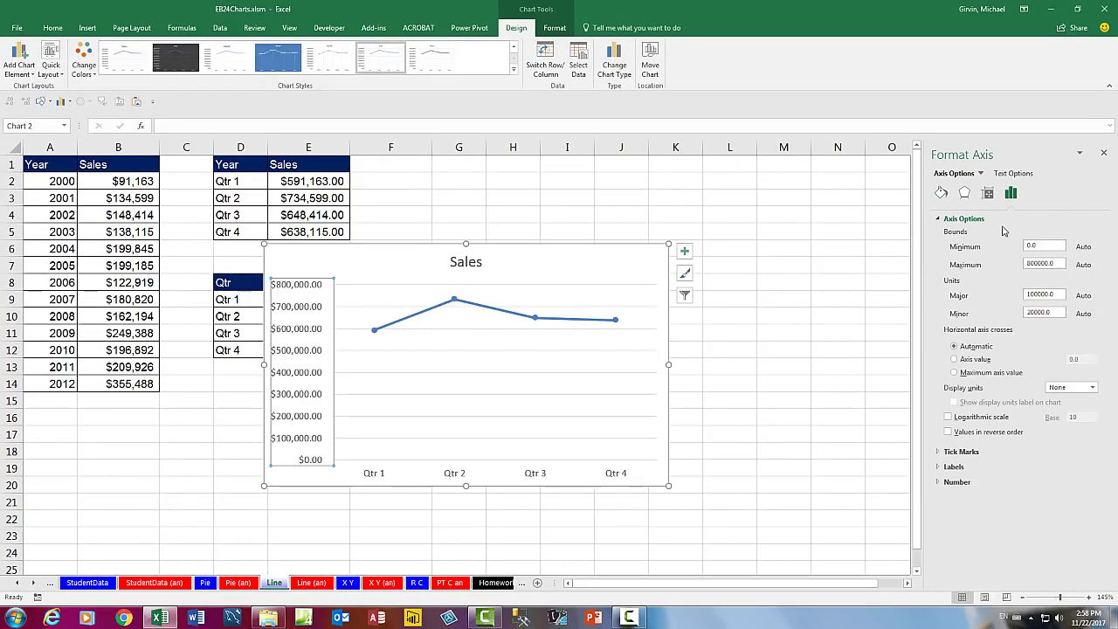
left_click(942, 193)
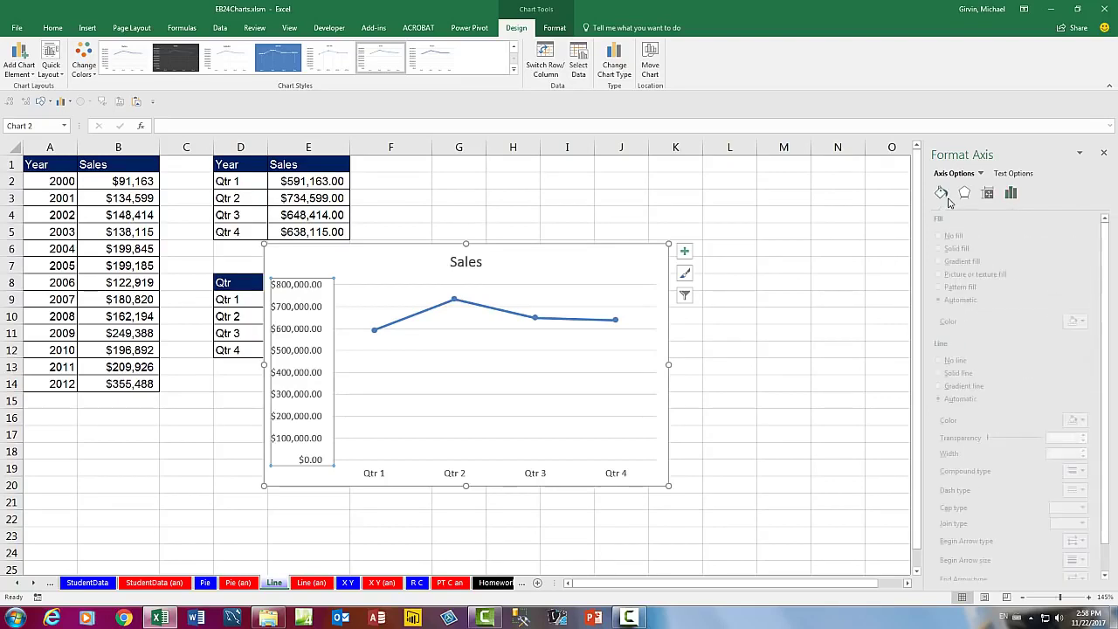
left_click(964, 194)
left_click(988, 196)
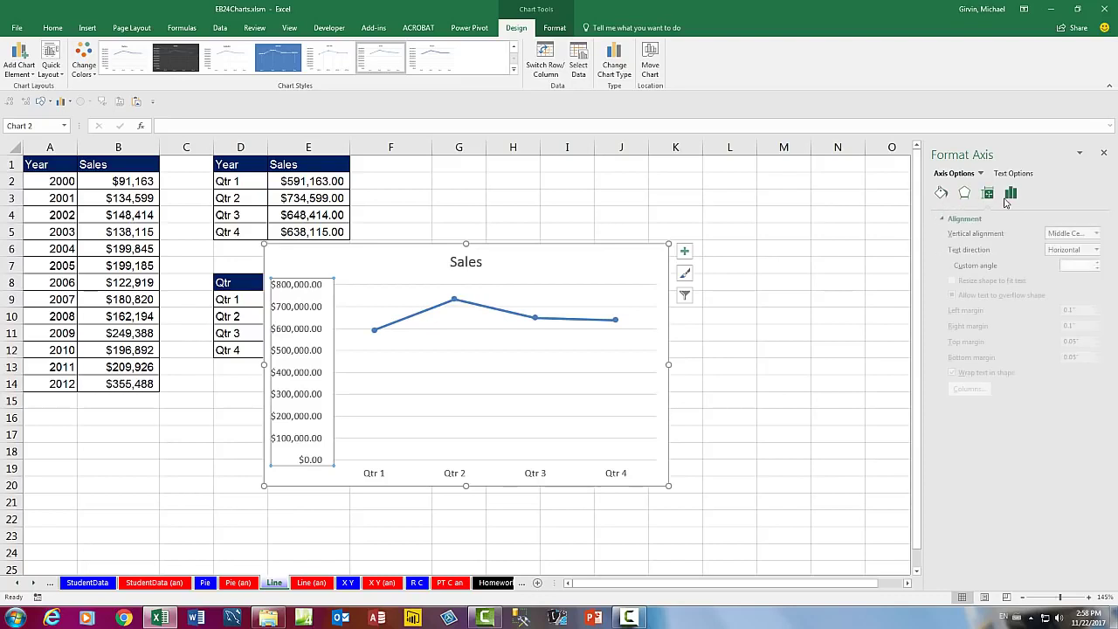
left_click(1011, 194)
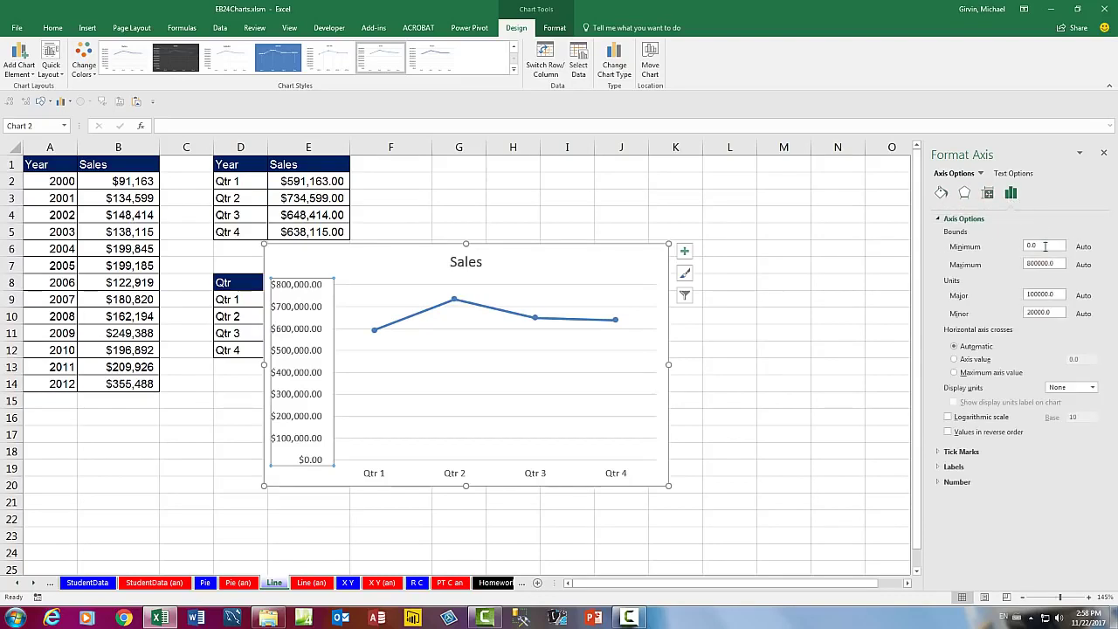
left_click_drag(1044, 246, 1026, 250)
type("500000")
key("Tab")
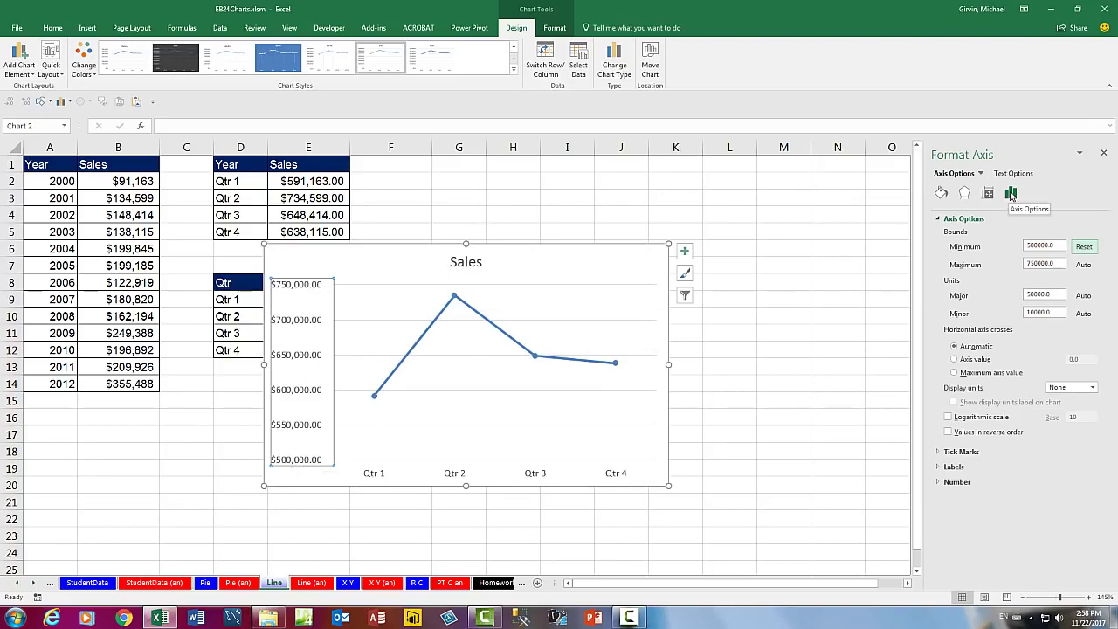
Set the vertical axis's currency number format to 0 decimal places
left_click(939, 483)
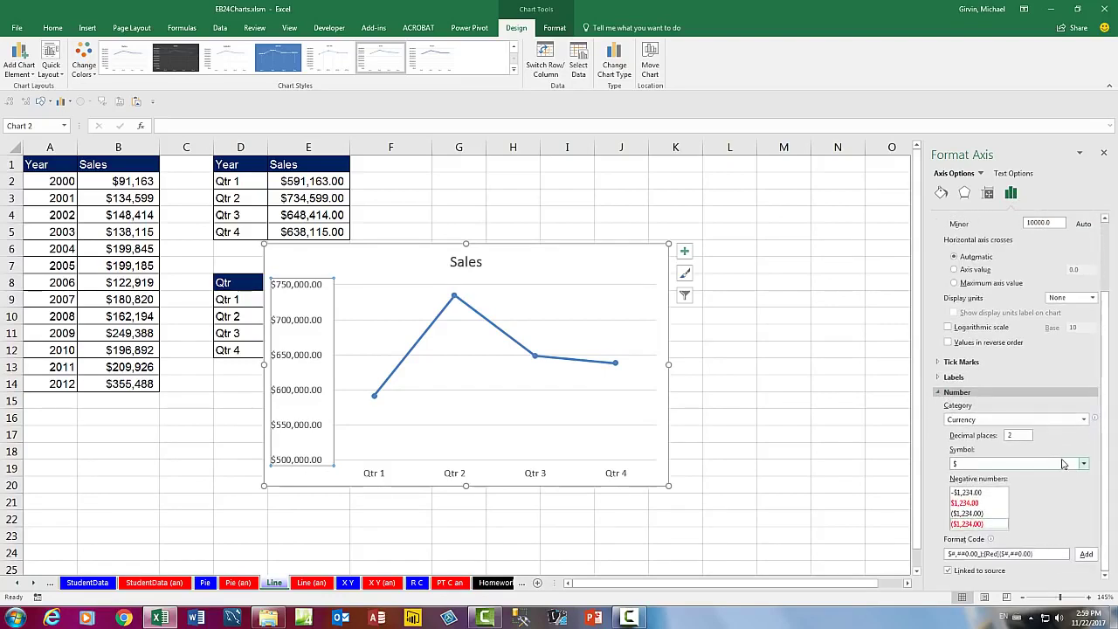
left_click(1010, 435)
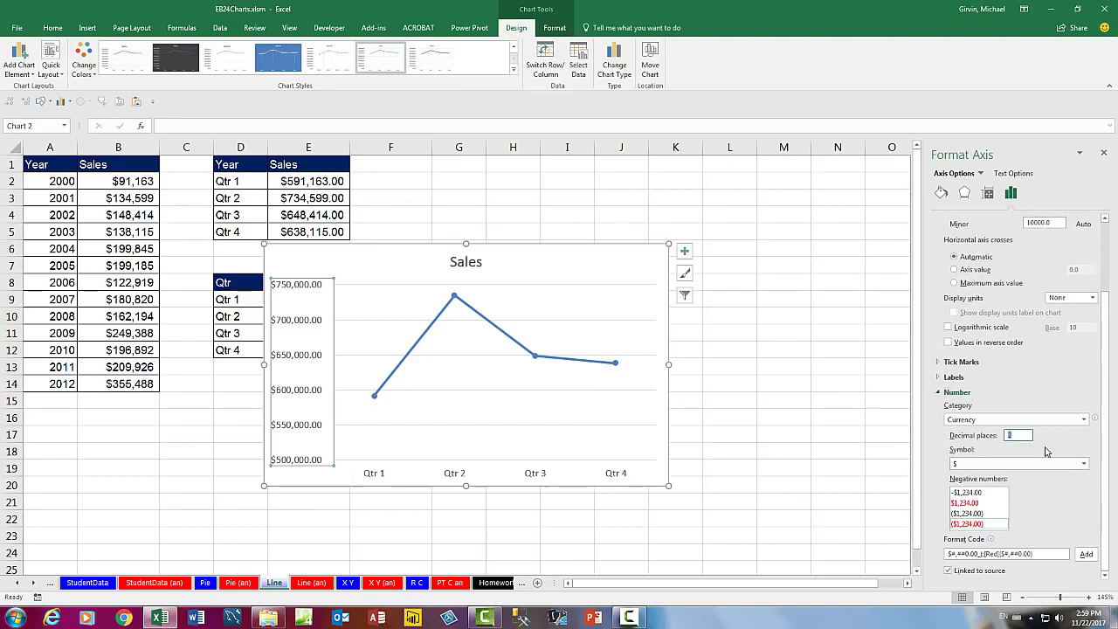
key("Tab")
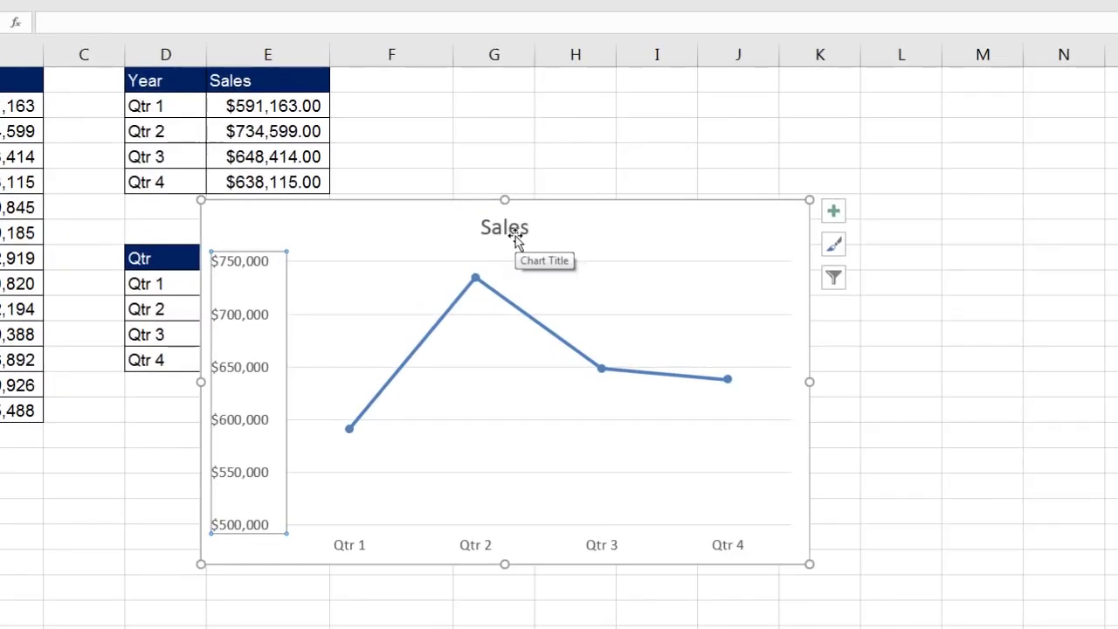
Title the quarterly line chart "WindSport Inc. Sales" and move it clear of the tables, starting in column G
left_click(516, 238)
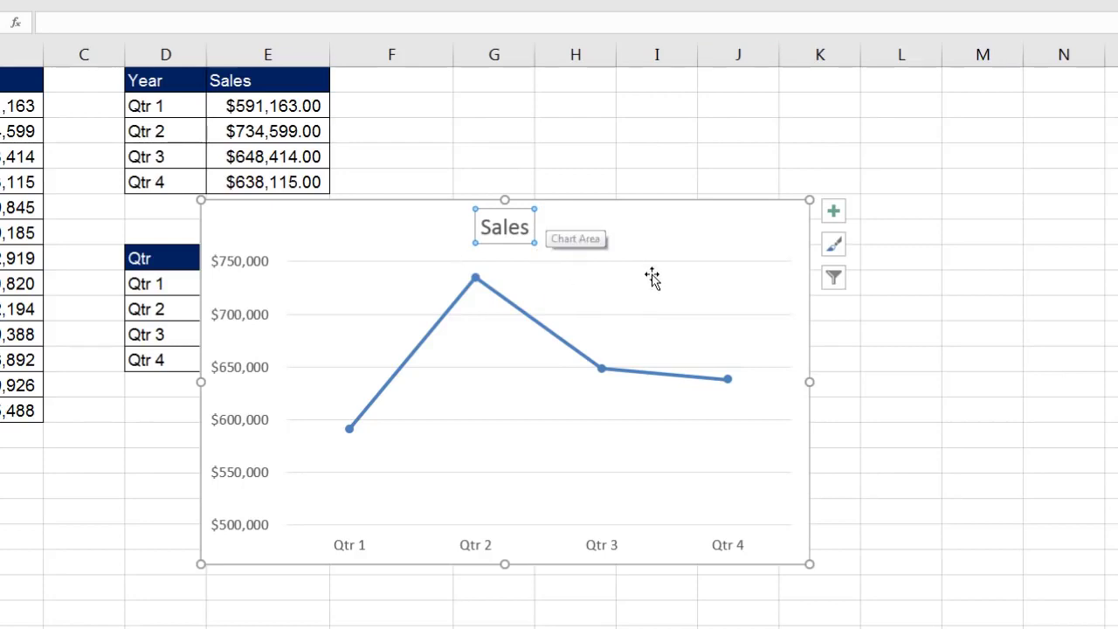
type("Wind")
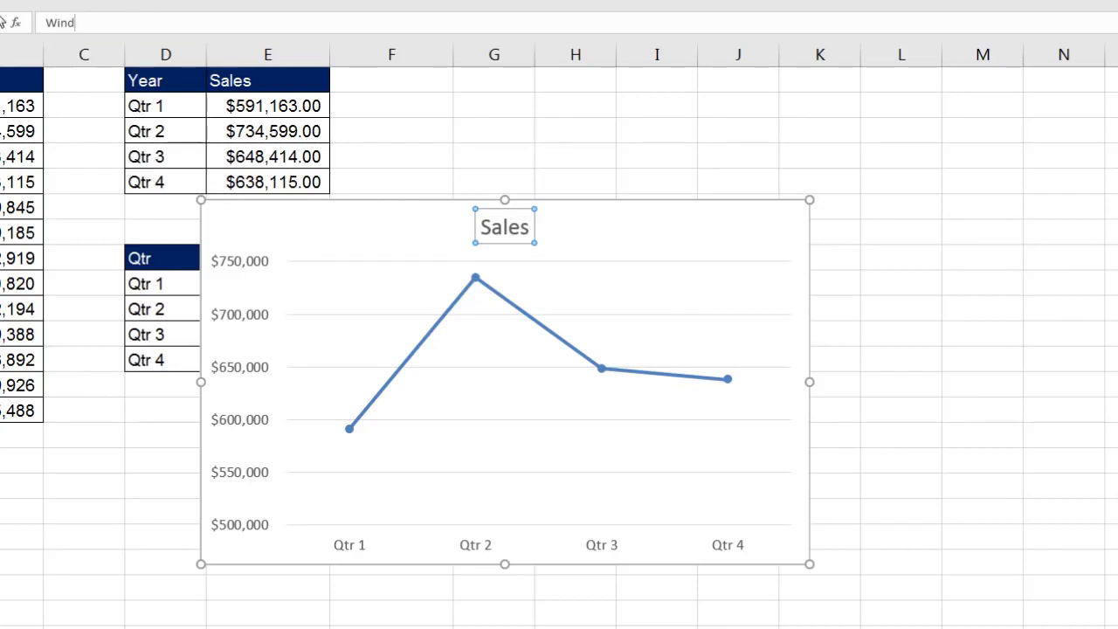
type("Sport Inc. Sales")
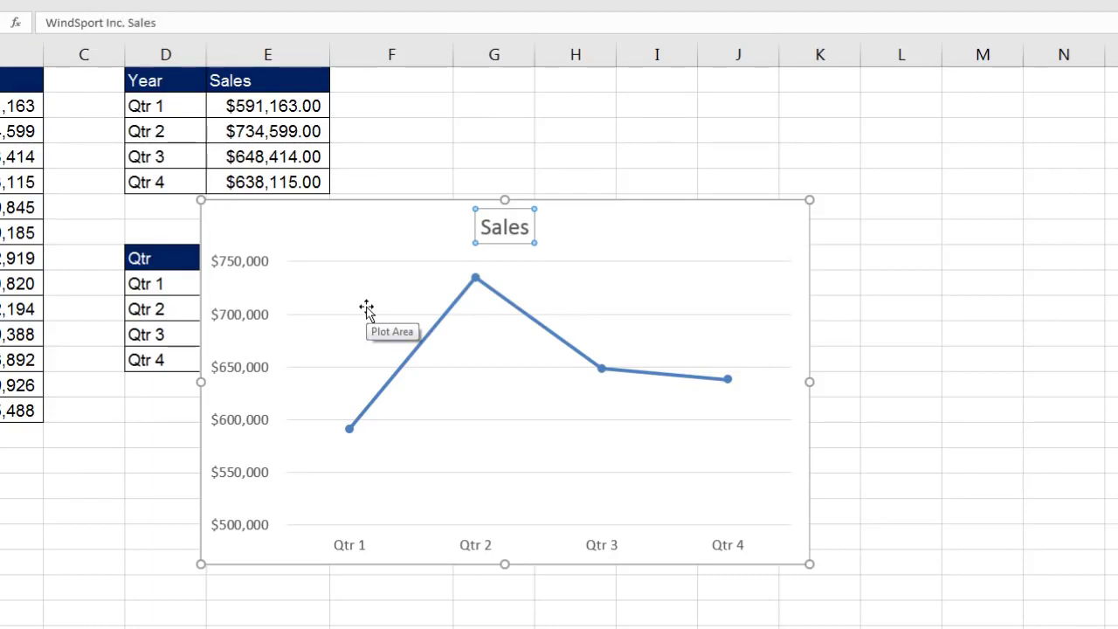
key("Return")
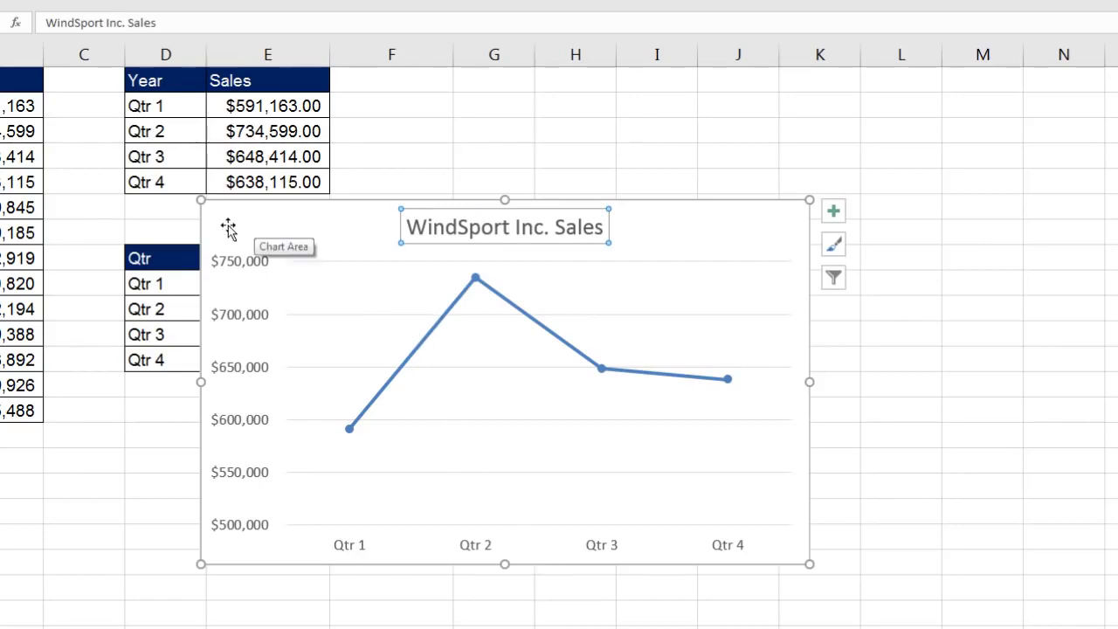
left_click_drag(228, 229, 516, 154)
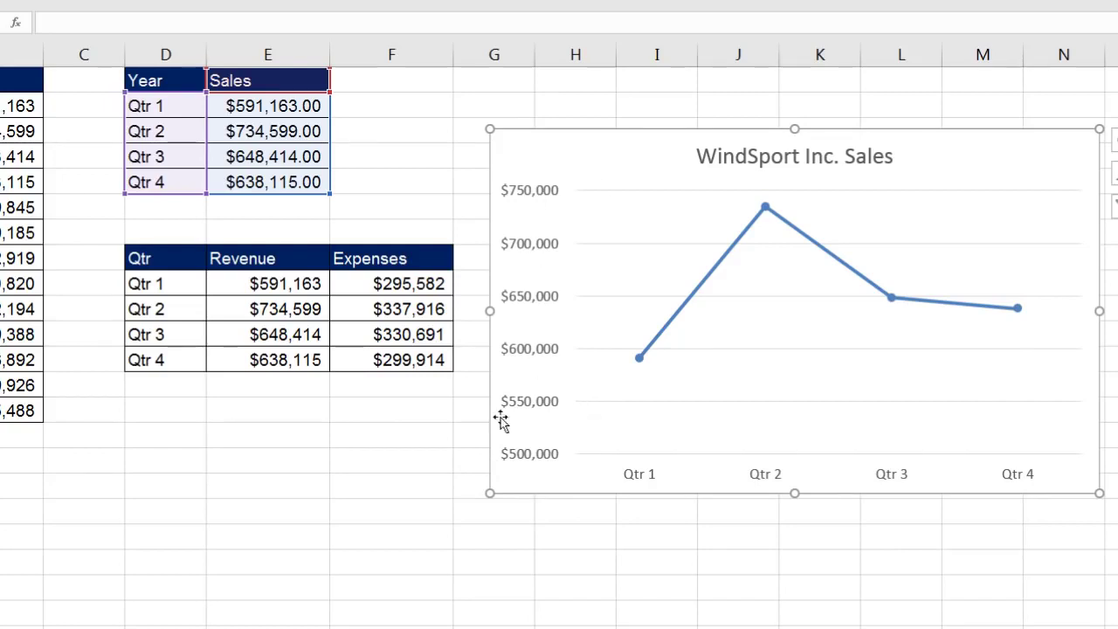
Insert a 2-D Line chart from the quarterly Revenue and Expenses table in D8:F12
left_click(281, 283)
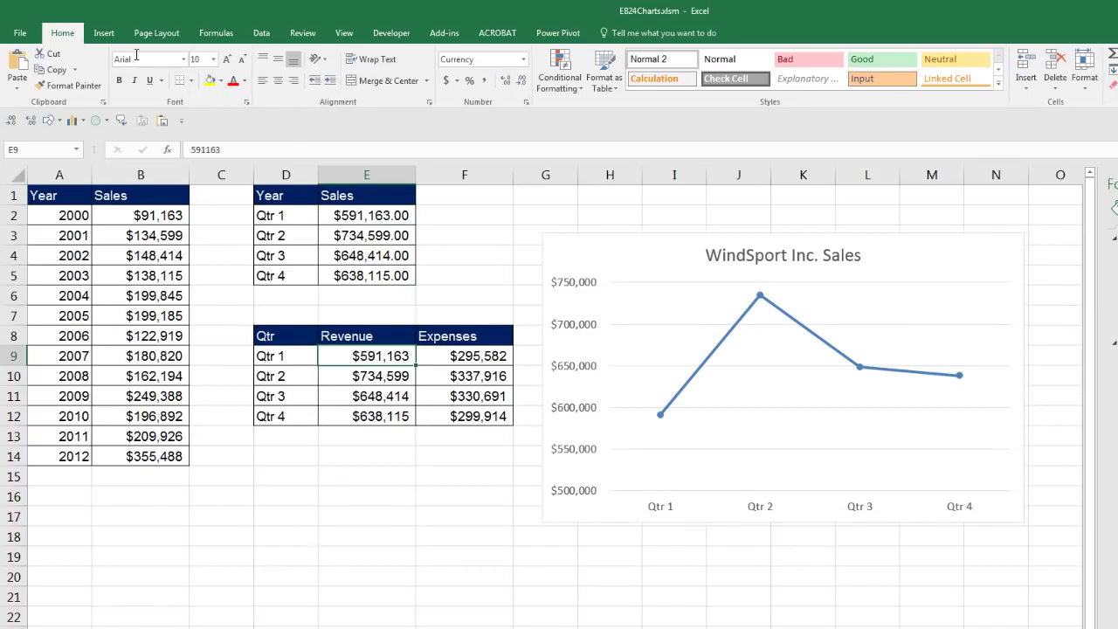
left_click(106, 35)
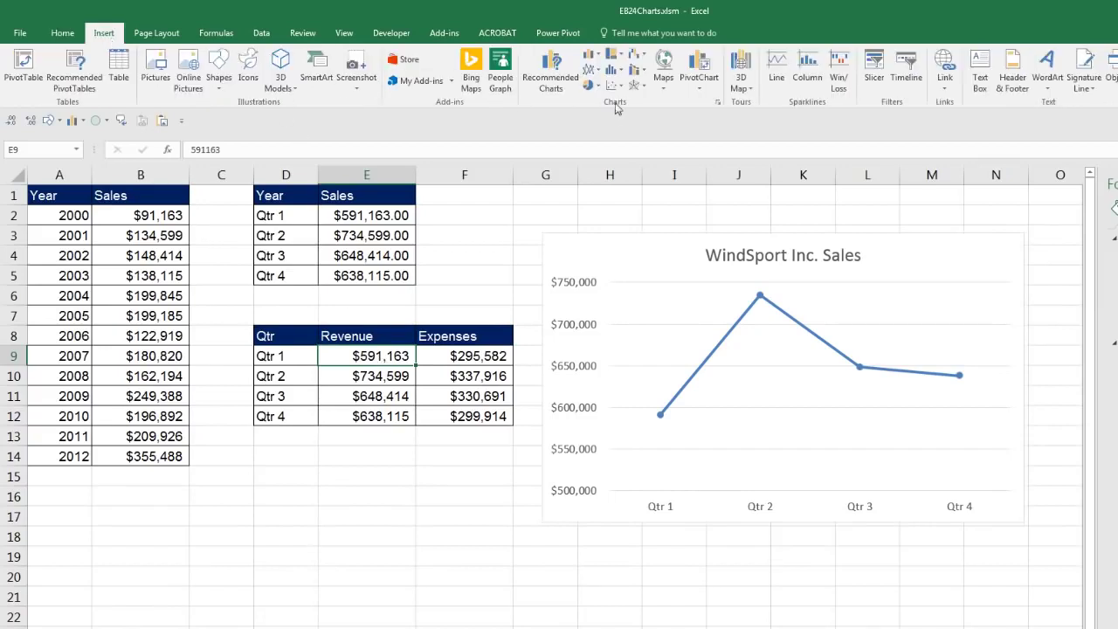
left_click(599, 72)
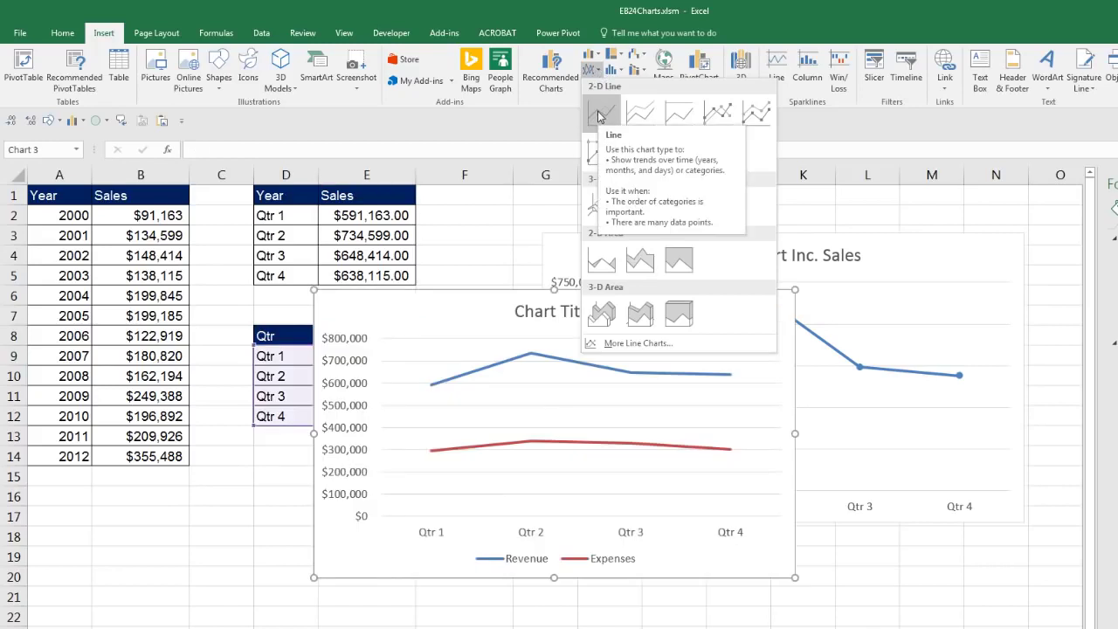
left_click(601, 114)
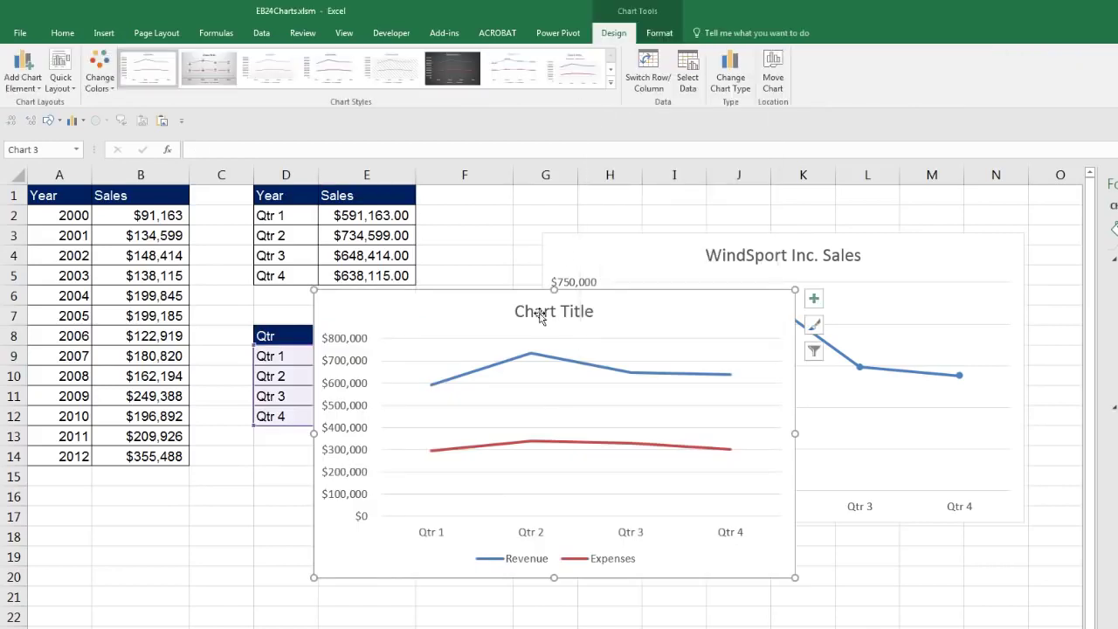
Title the Revenue and Expenses line chart "WindSprt Inc. Sales" and move it below the quarterly sales chart
left_click(540, 316)
type("WindSprt Inc. Sales")
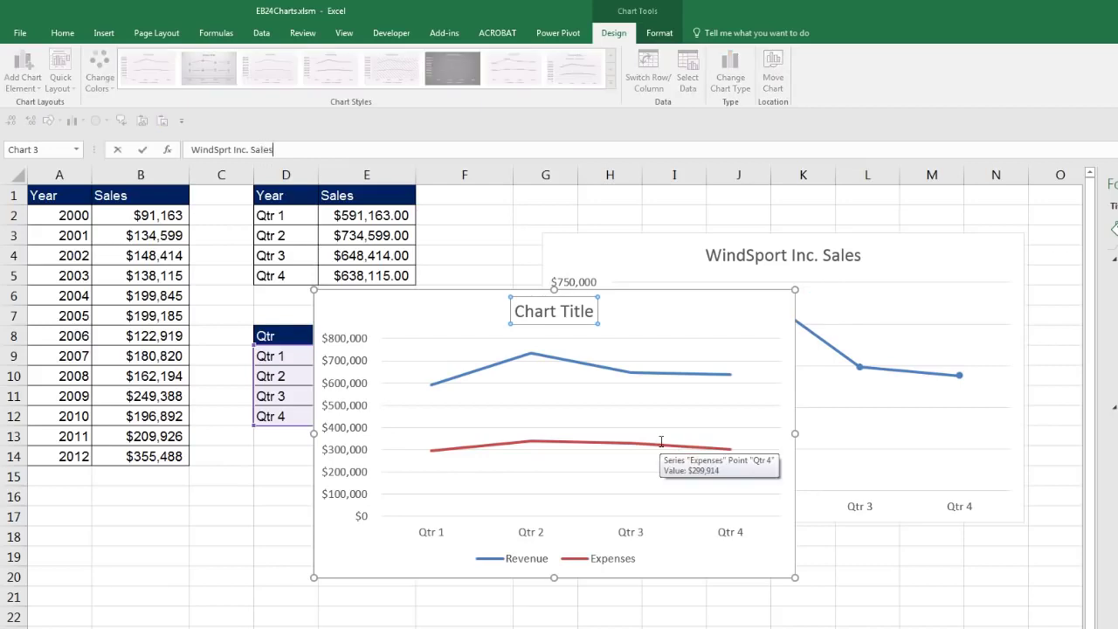
key("Return")
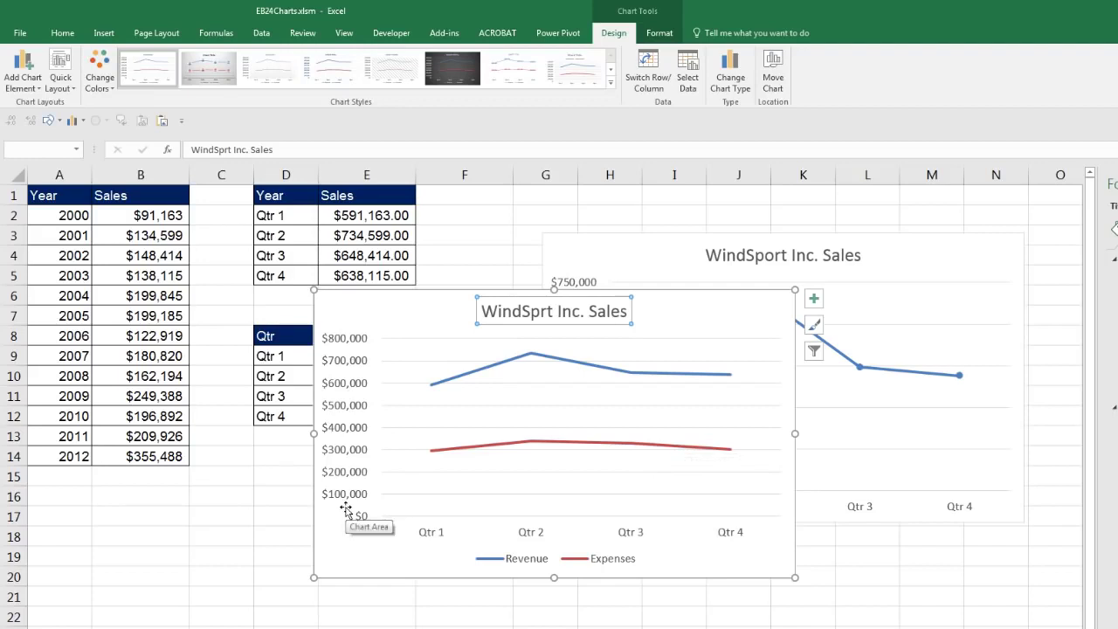
left_click(528, 566)
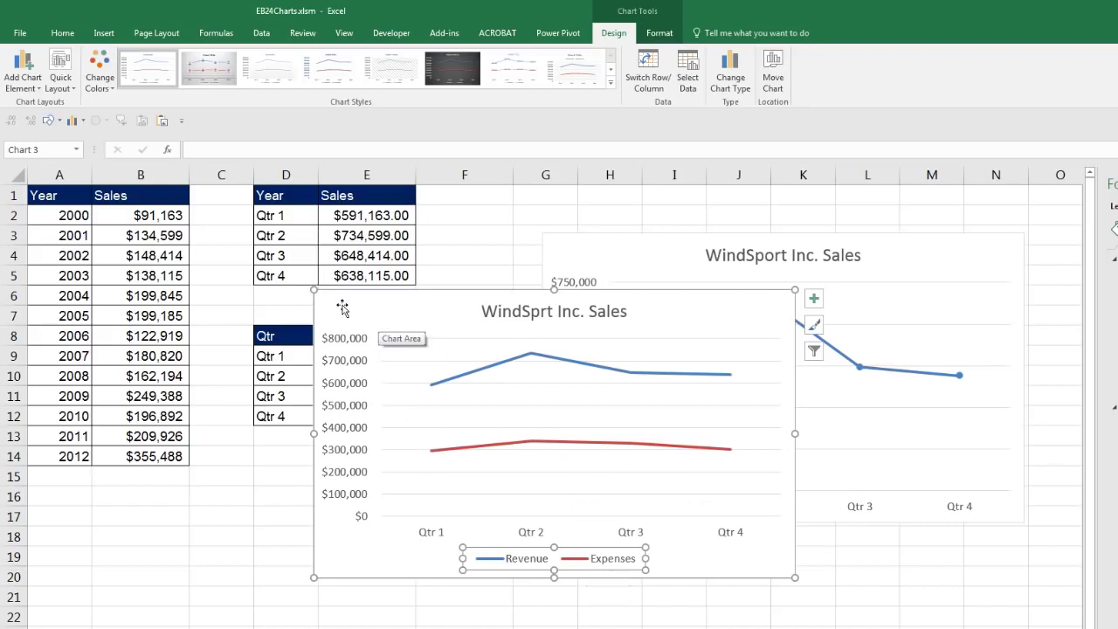
left_click_drag(339, 307, 612, 564)
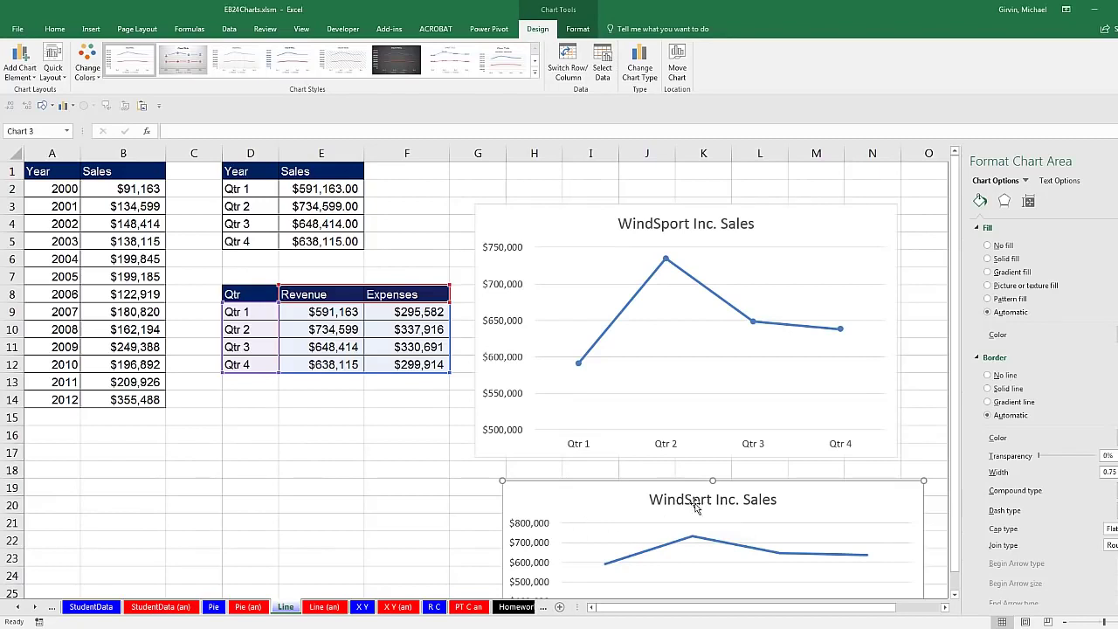
Correct the Revenue and Expenses line chart's title to "WindSport Inc. Sales"
left_click(694, 501)
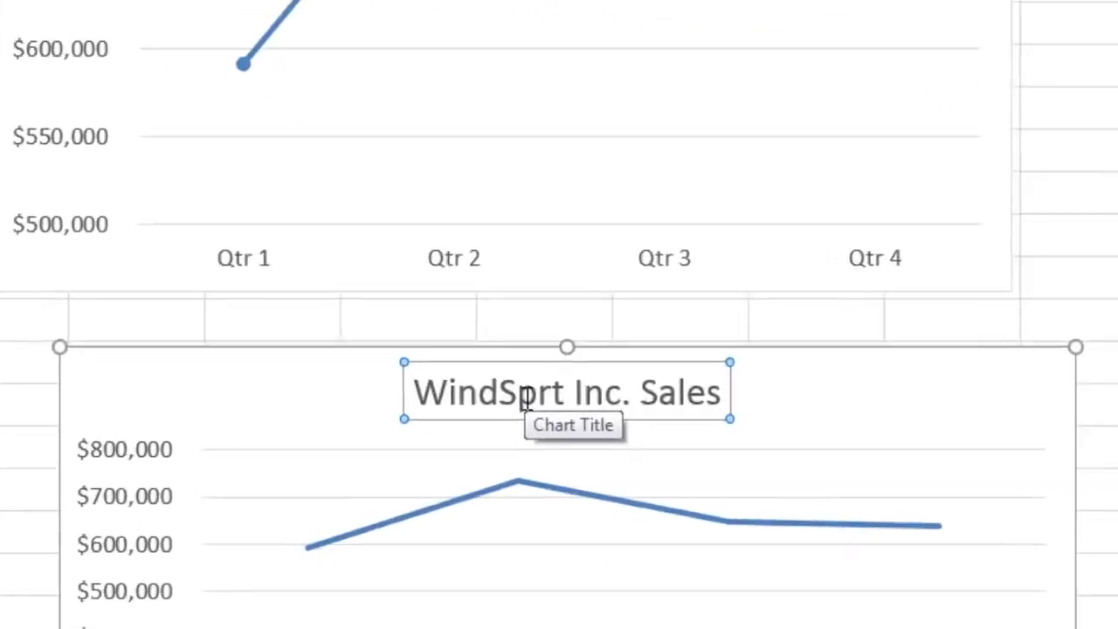
left_click(525, 399)
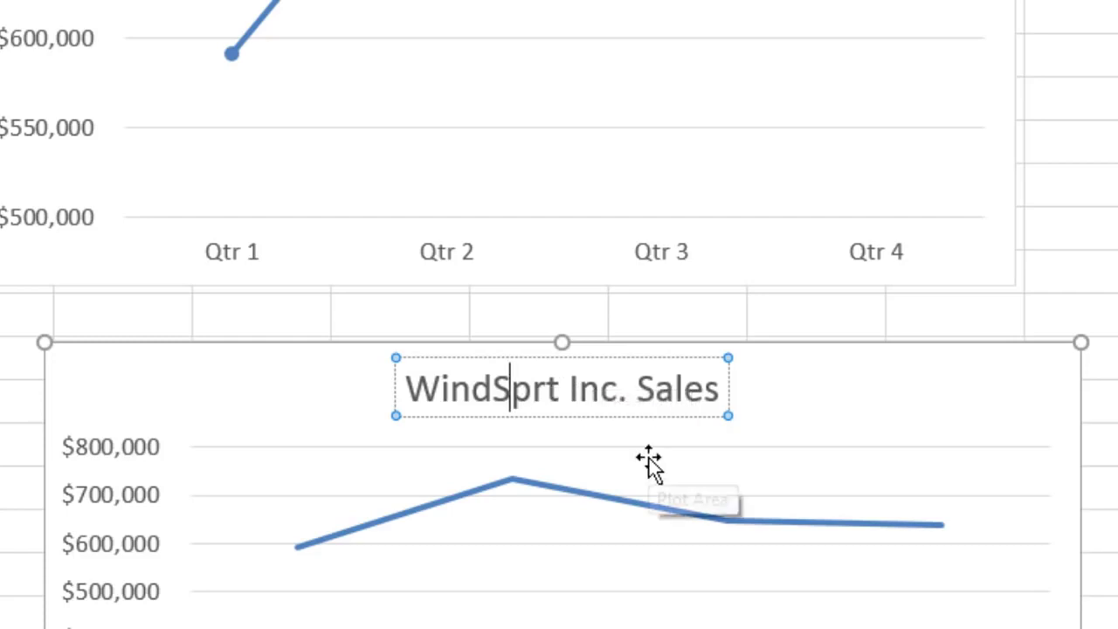
key("Right")
type("o")
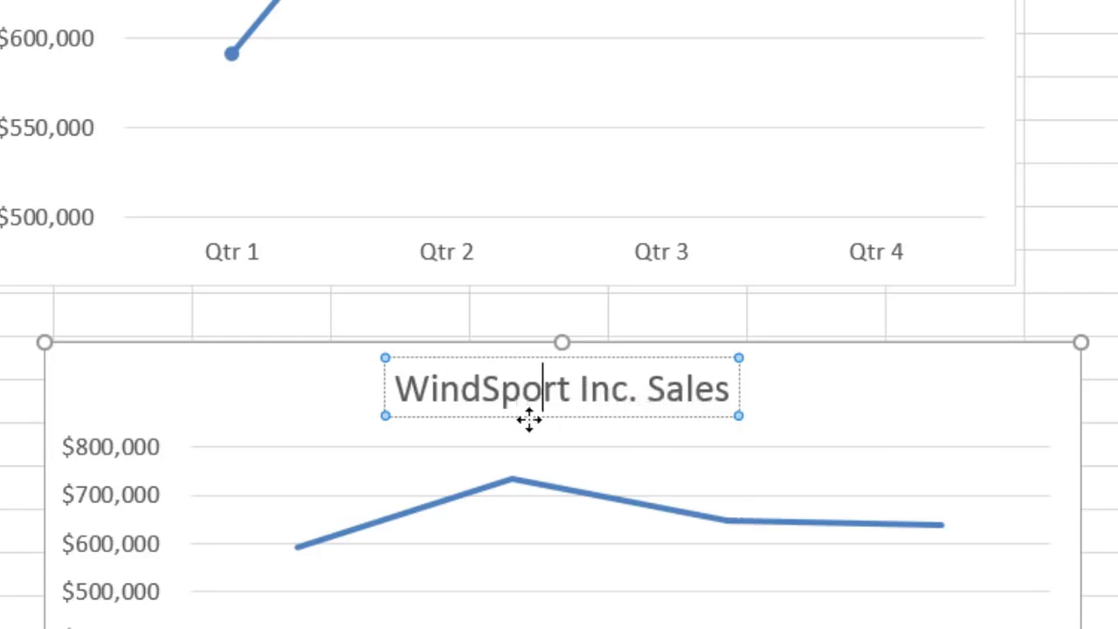
left_click(848, 405)
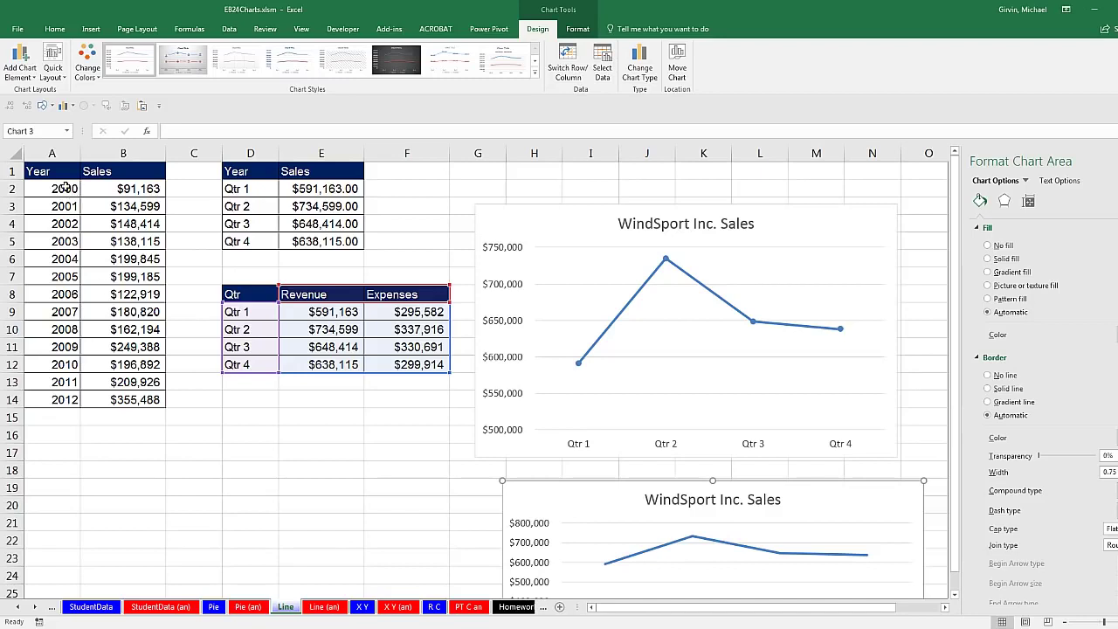
Insert a 2-D Line with Markers chart from the yearly Sales table in A1:B14 and move it beside that table
left_click(124, 208)
left_click(103, 30)
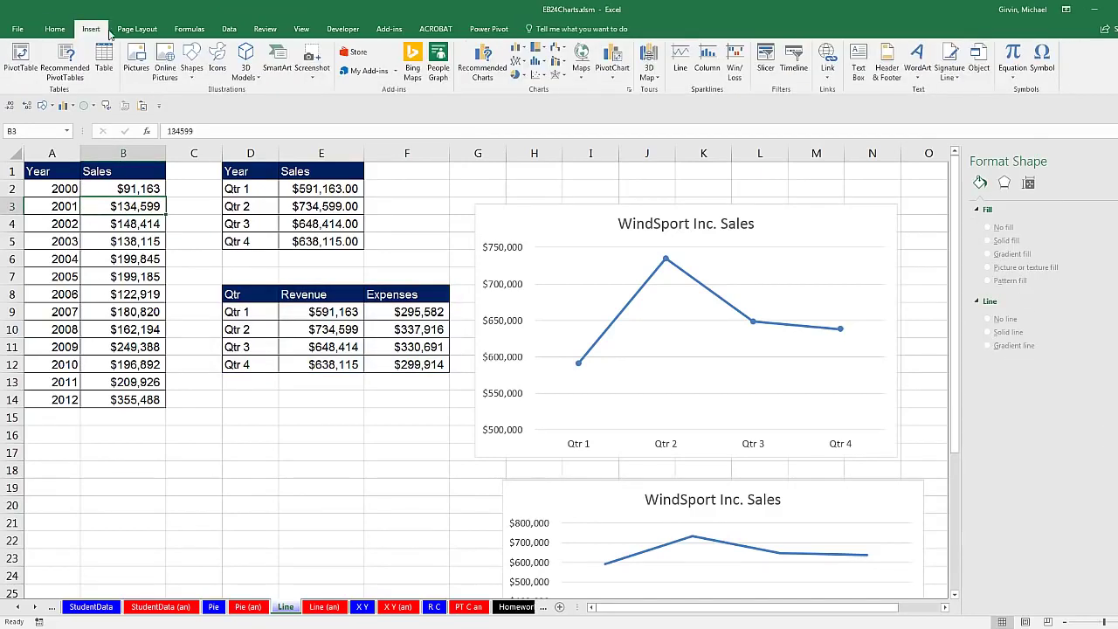
left_click(524, 63)
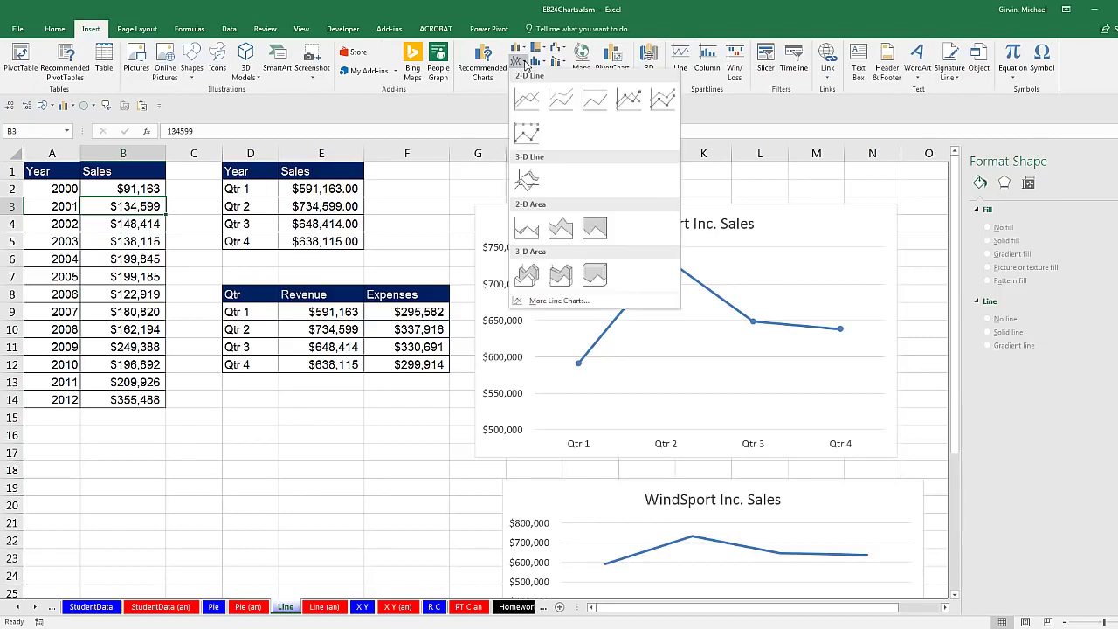
left_click(626, 104)
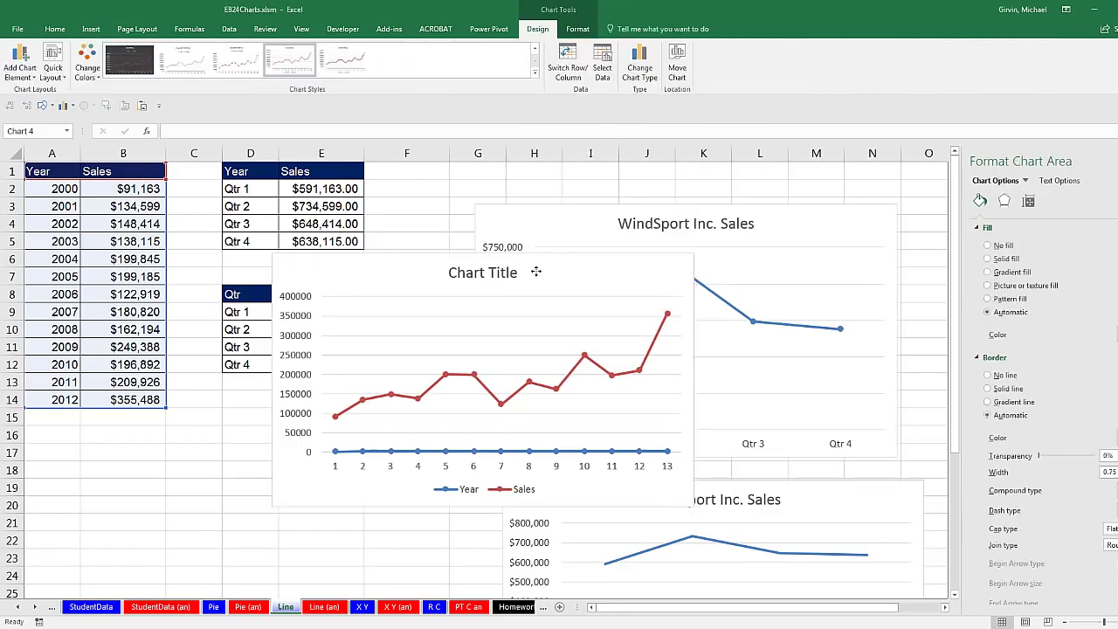
left_click_drag(535, 272, 446, 280)
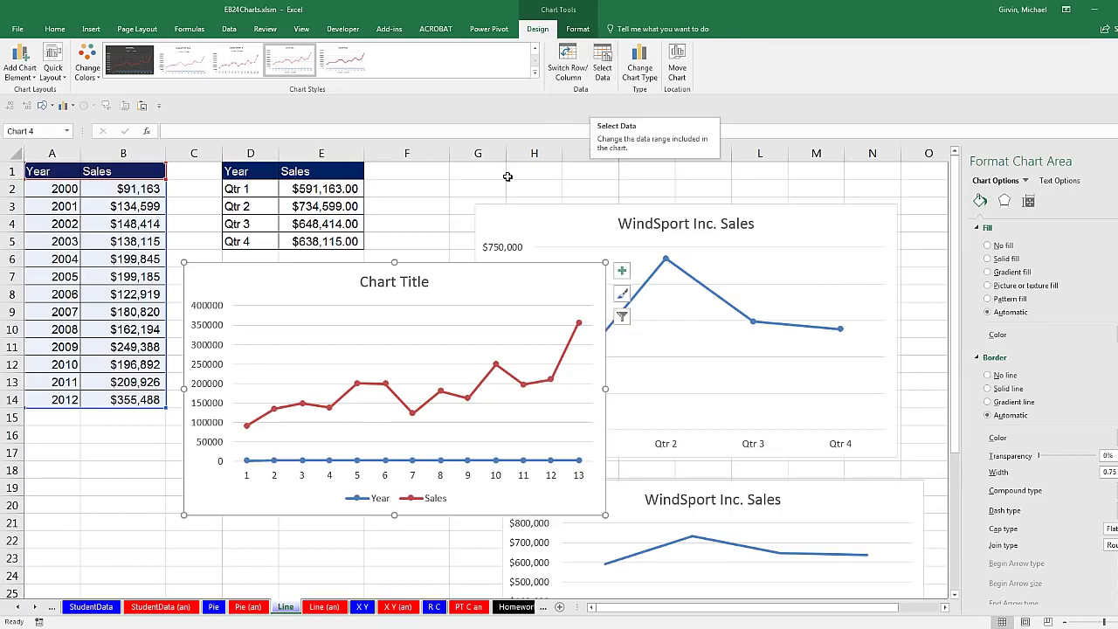
Remove the Year series from the yearly line chart's data source, keeping the Sales series
right_click(483, 280)
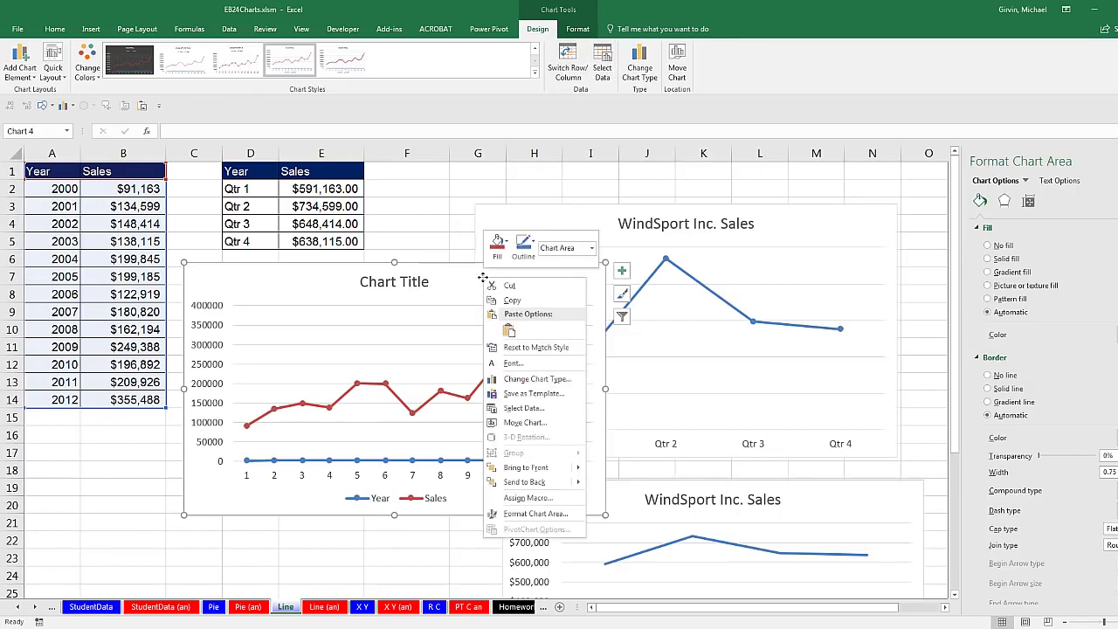
left_click(524, 408)
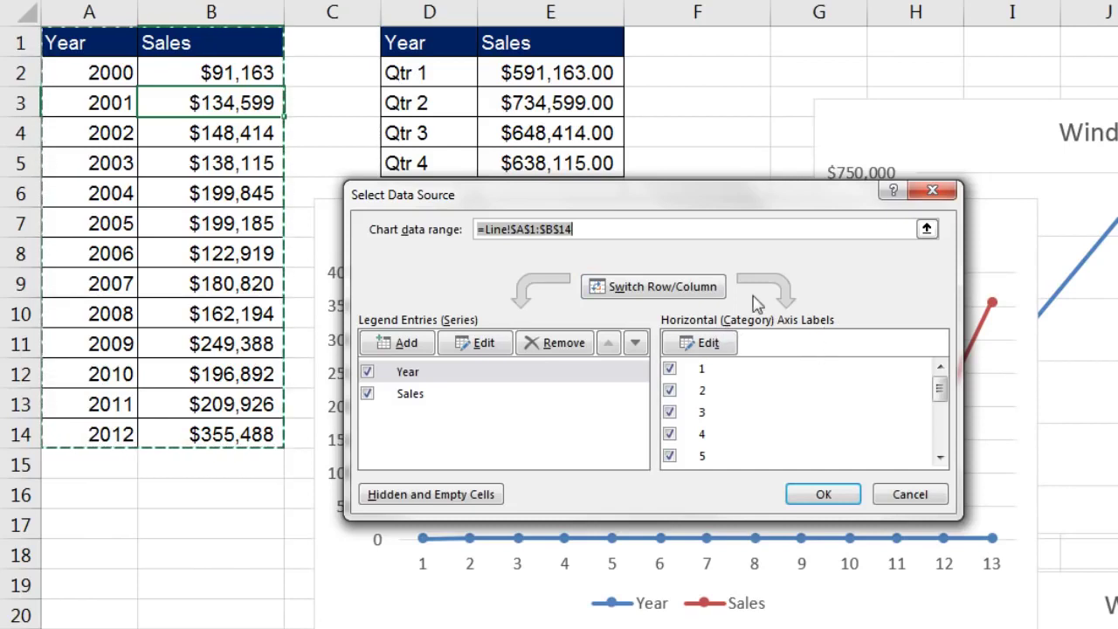
left_click(411, 375)
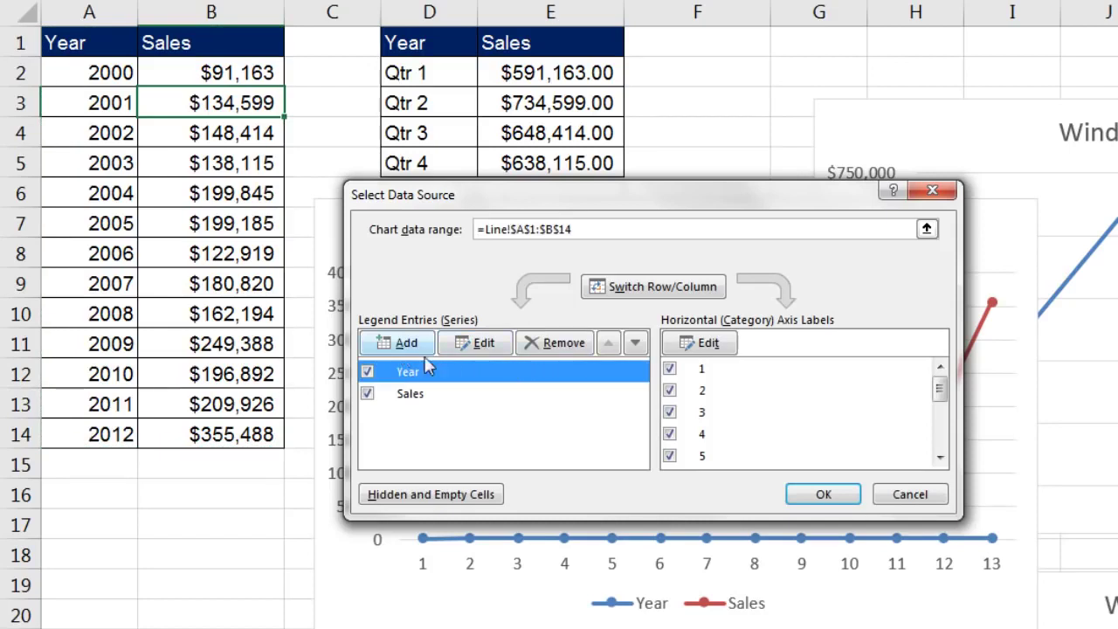
left_click(564, 342)
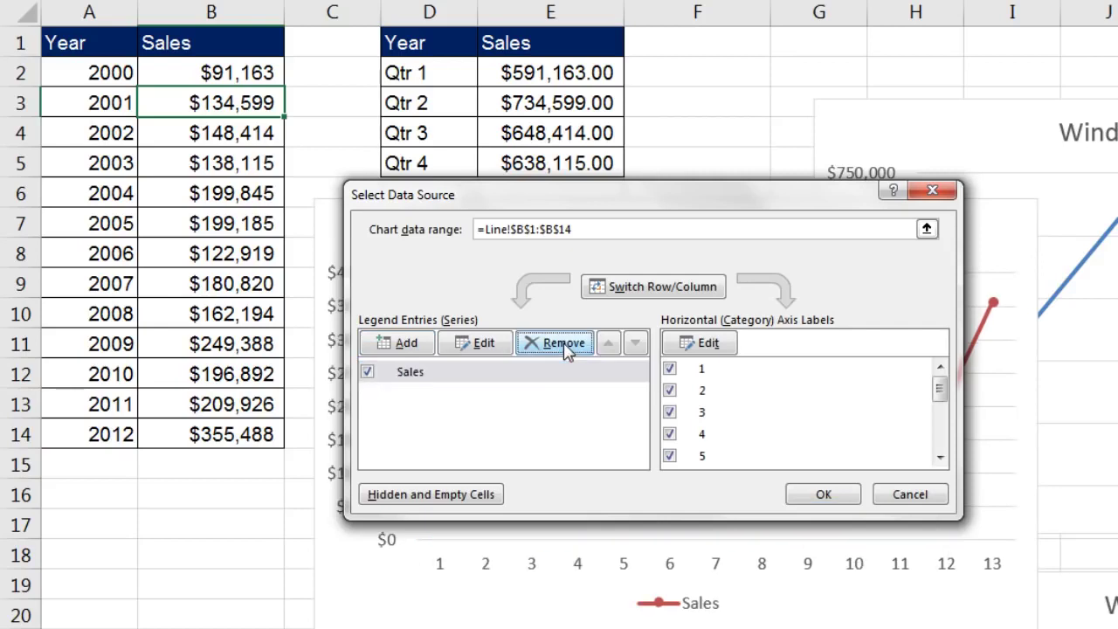
left_click(468, 375)
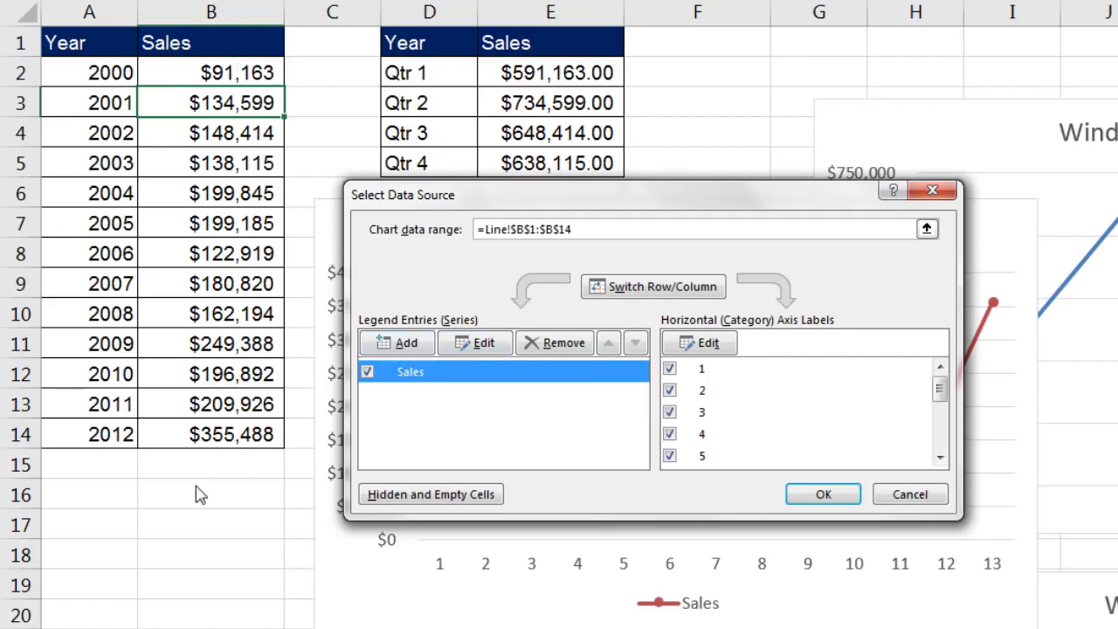
Set the yearly chart's horizontal axis labels to the years in A2:A14 and delete its legend
left_click(709, 344)
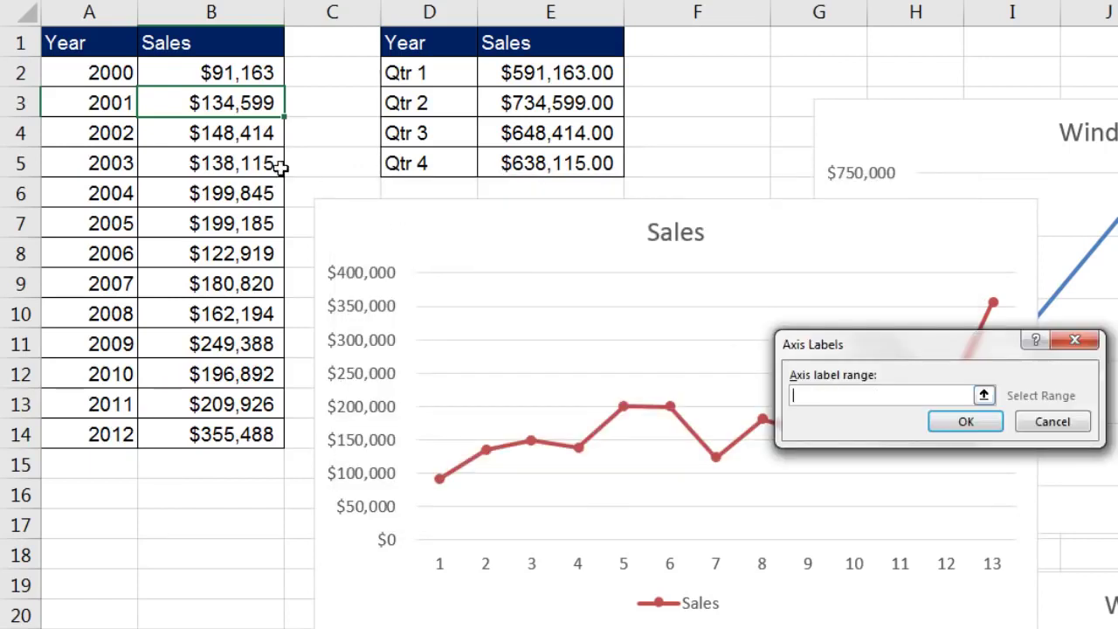
left_click_drag(90, 72, 87, 434)
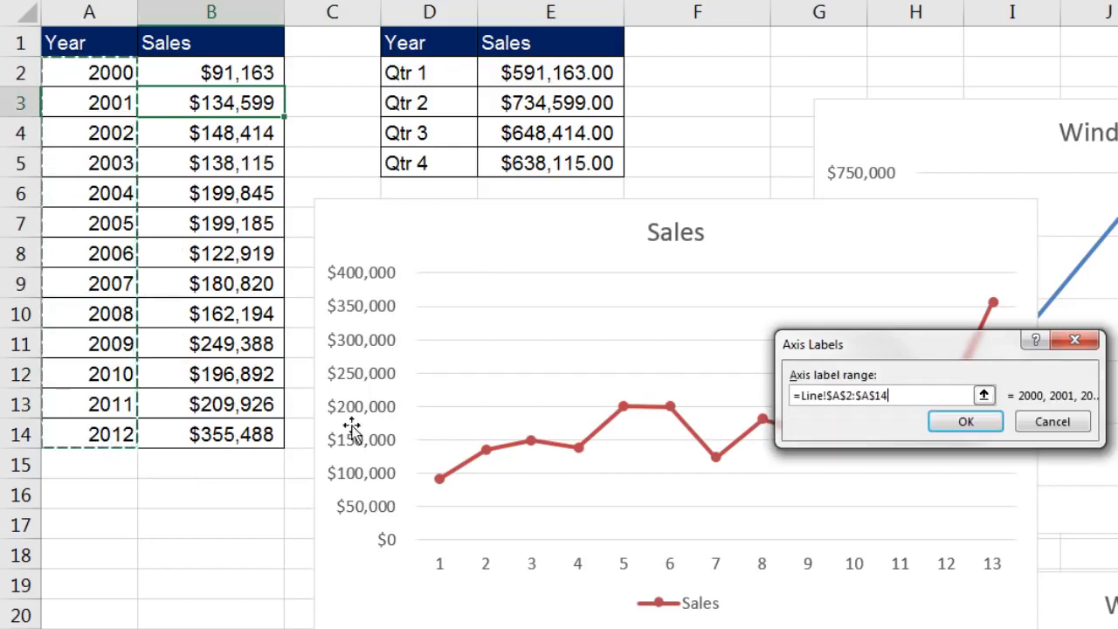
left_click(965, 423)
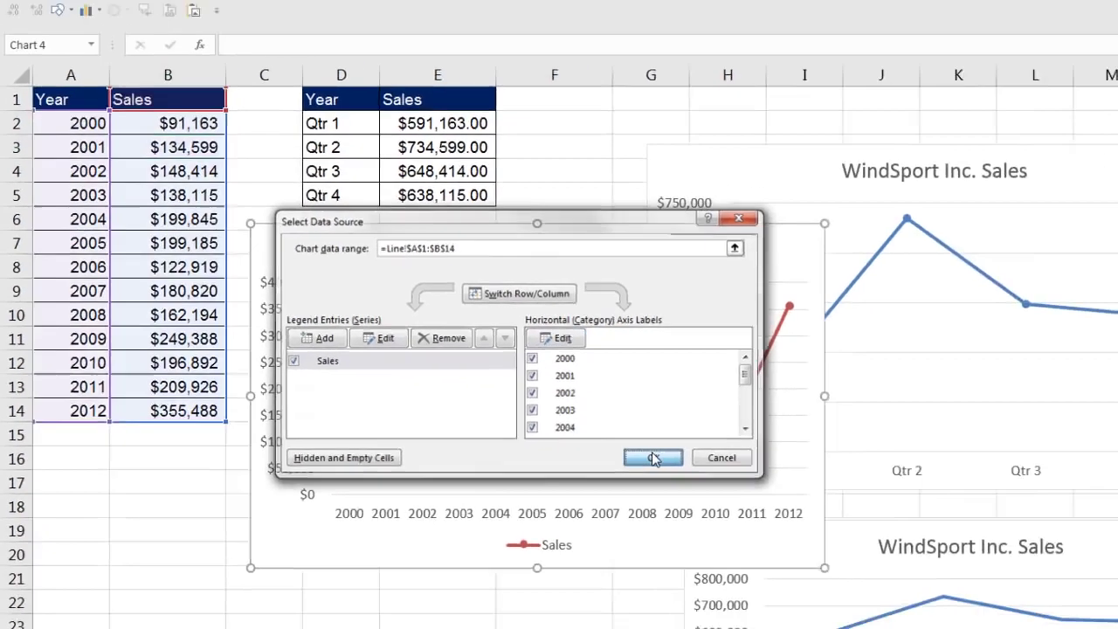
left_click(823, 494)
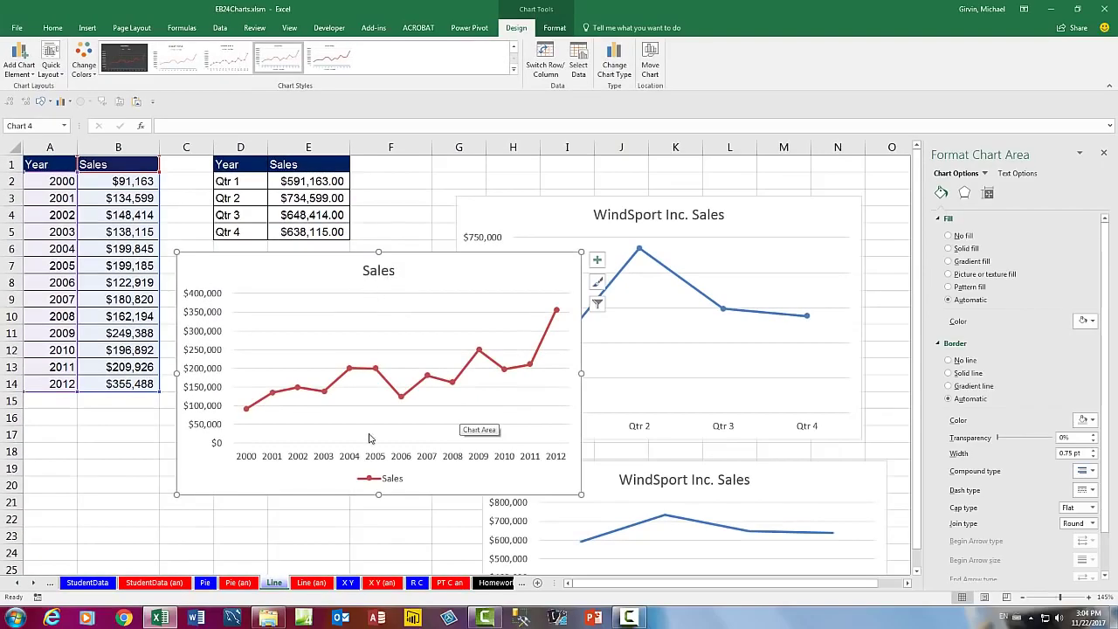
left_click(388, 481)
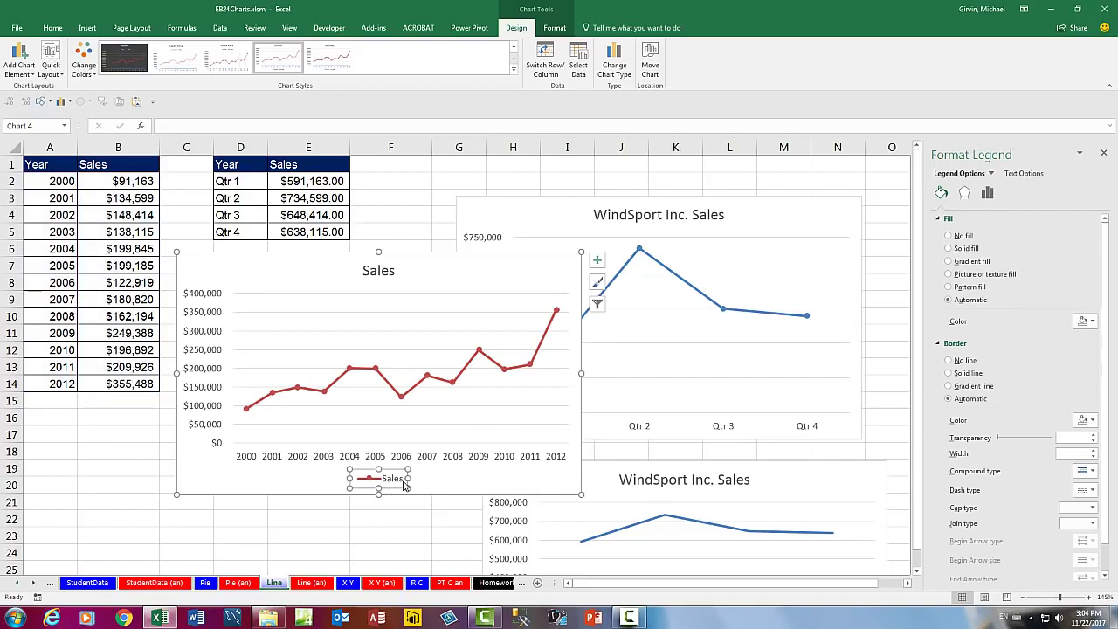
key("Delete")
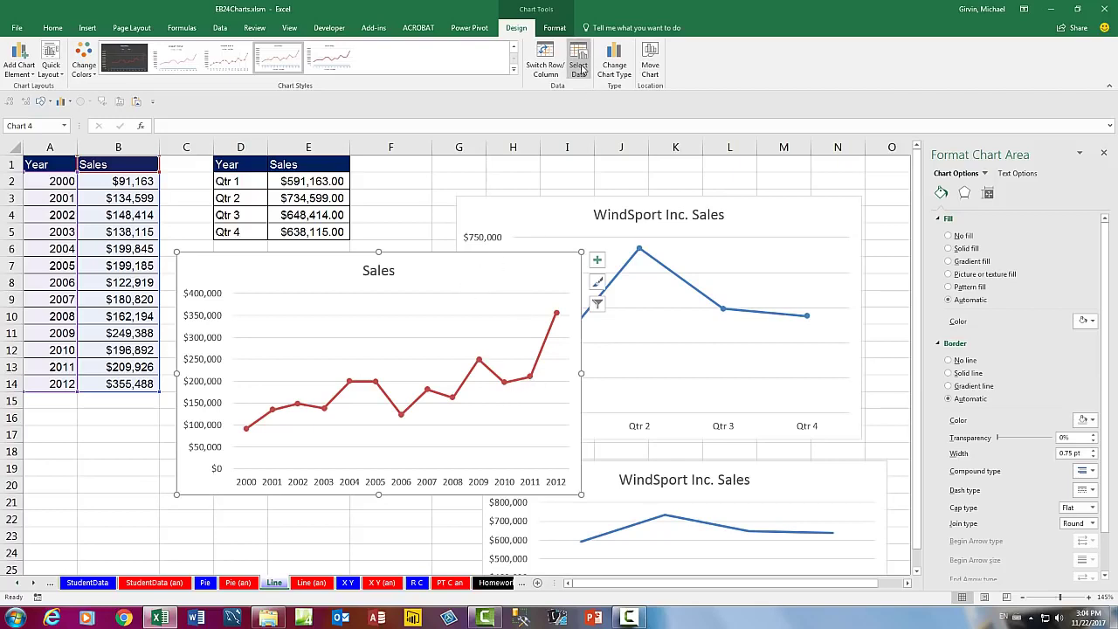
right_click(504, 282)
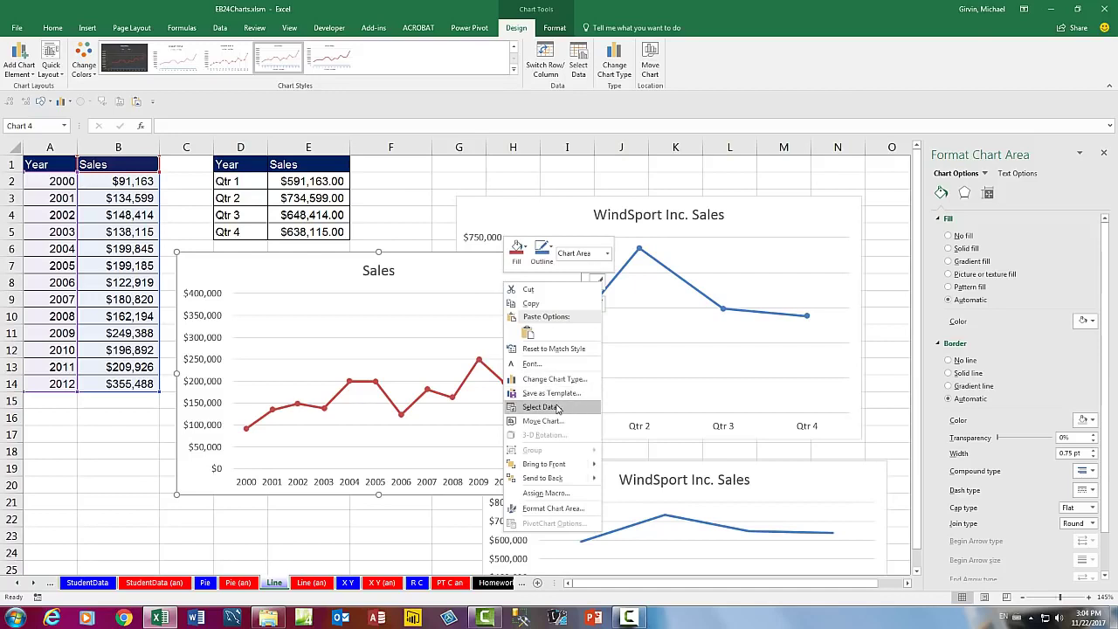
left_click(555, 407)
key("Escape")
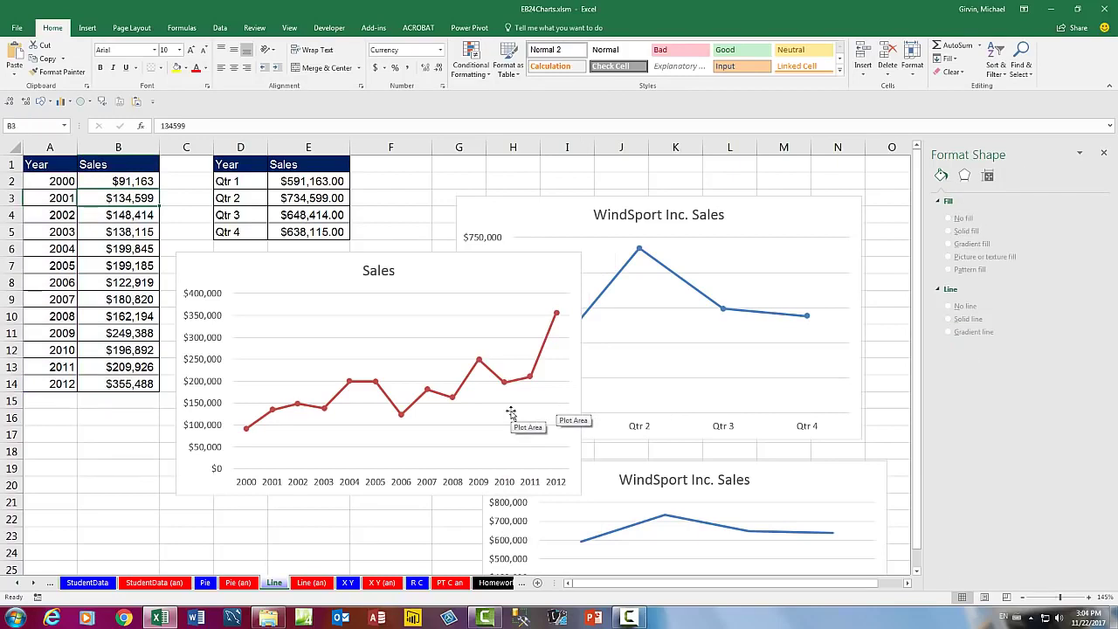
Switch to the X Y sheet and examine the paired Hours Studied and Test Score values row by row
left_click(347, 583)
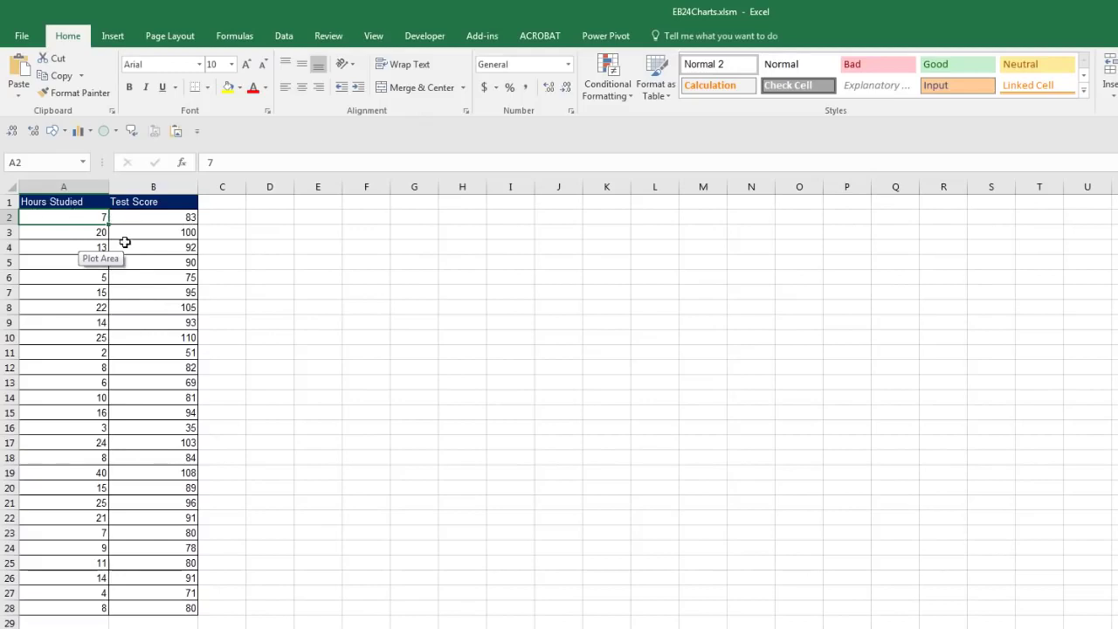
left_click_drag(82, 234, 152, 237)
left_click_drag(74, 267, 174, 265)
left_click(84, 295)
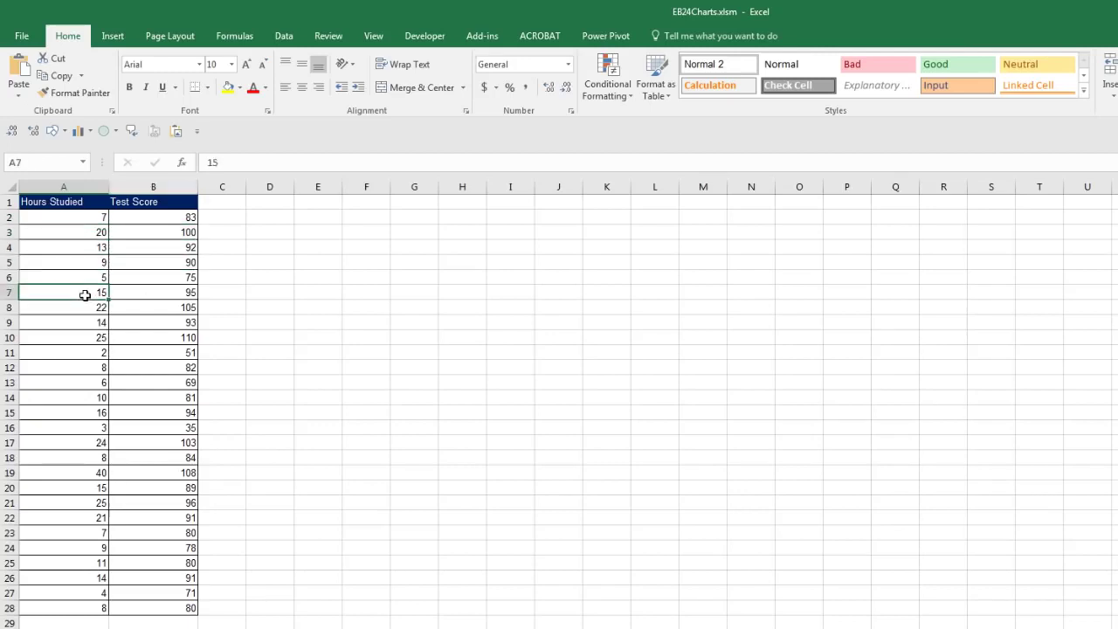
left_click(146, 291)
left_click(77, 309)
left_click(161, 309)
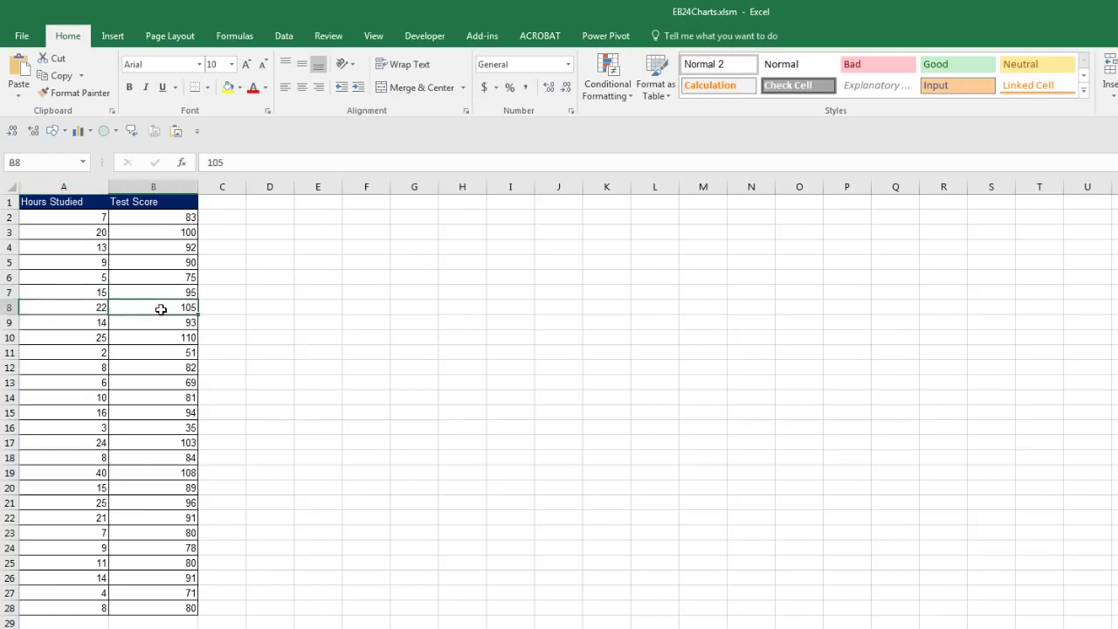
left_click(93, 354)
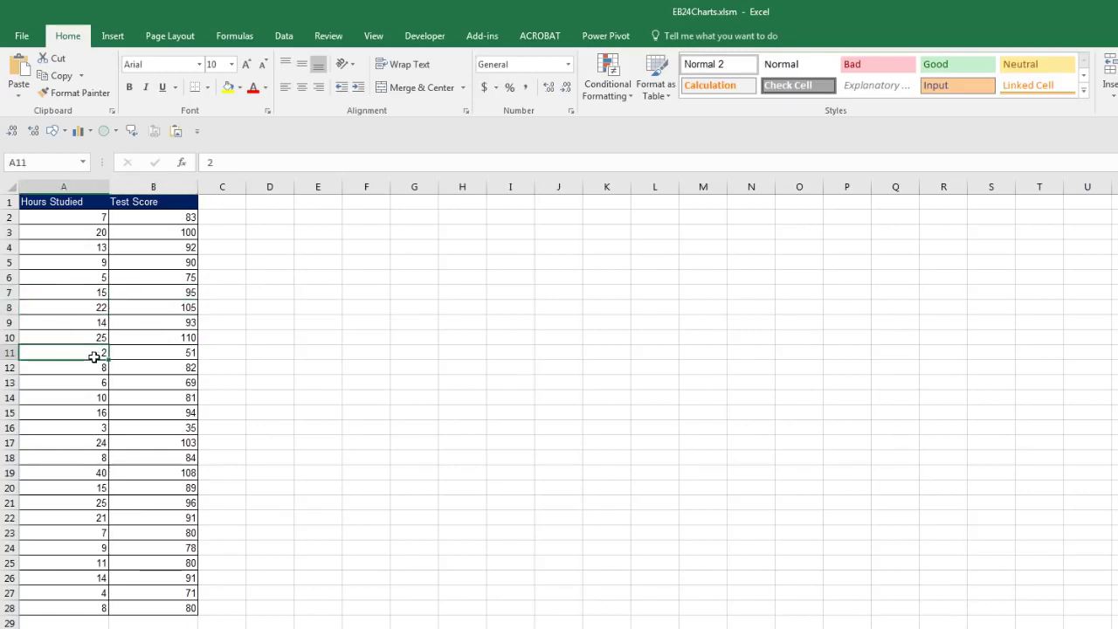
left_click(158, 359)
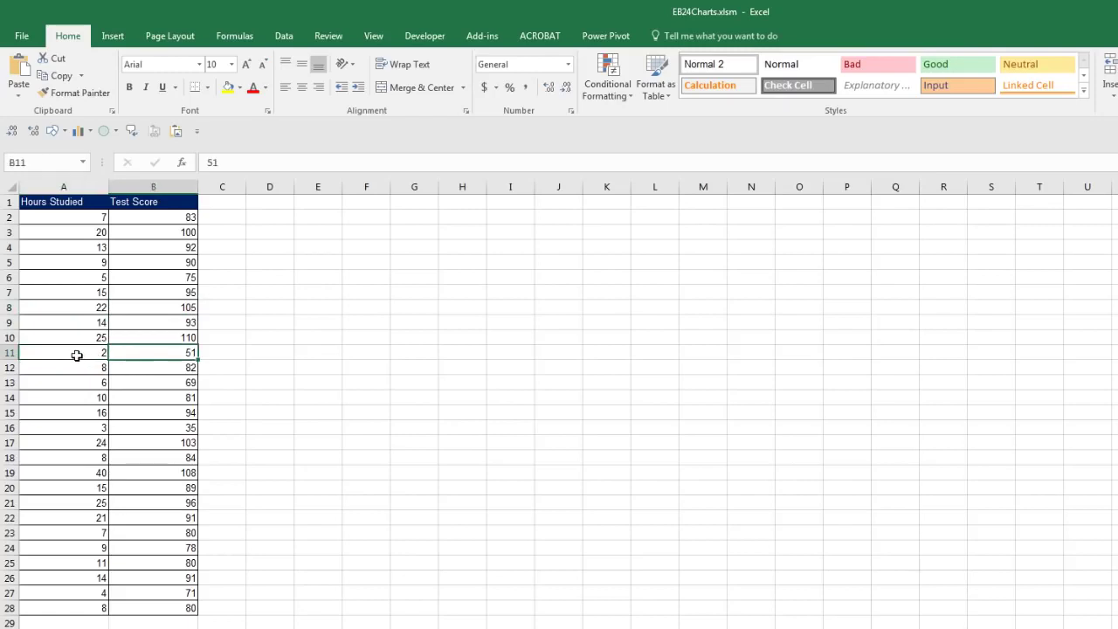
left_click(77, 355)
left_click(152, 357)
left_click(75, 353)
left_click(157, 354)
left_click(79, 369)
left_click(159, 369)
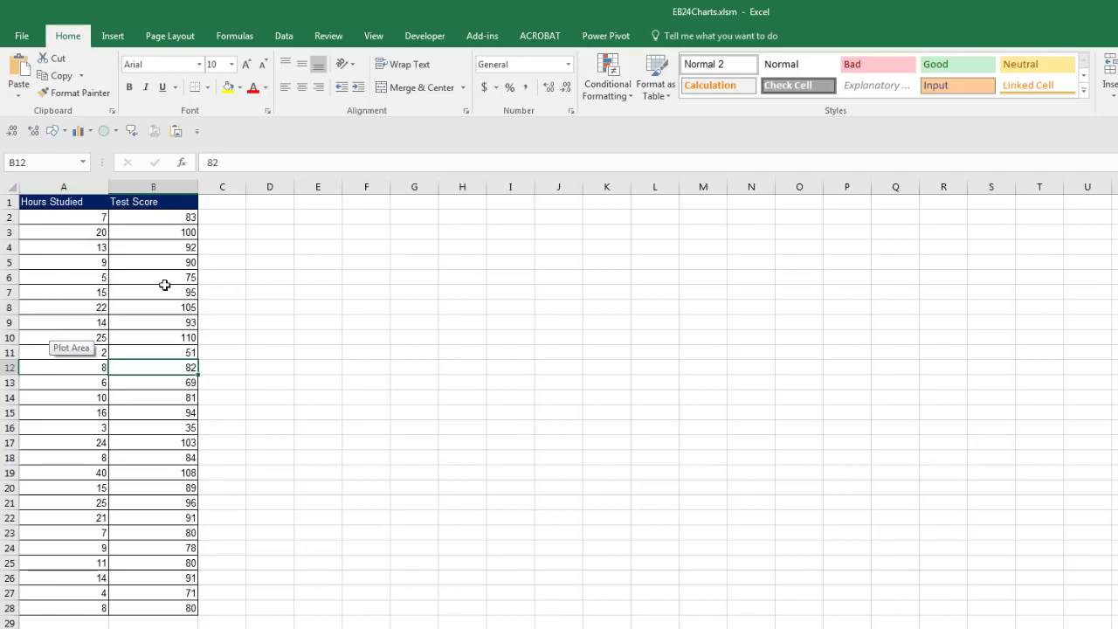
Insert a markers-only Scatter chart from the Hours Studied and Test Score table and move it beside the data, starting in column D
left_click(151, 260)
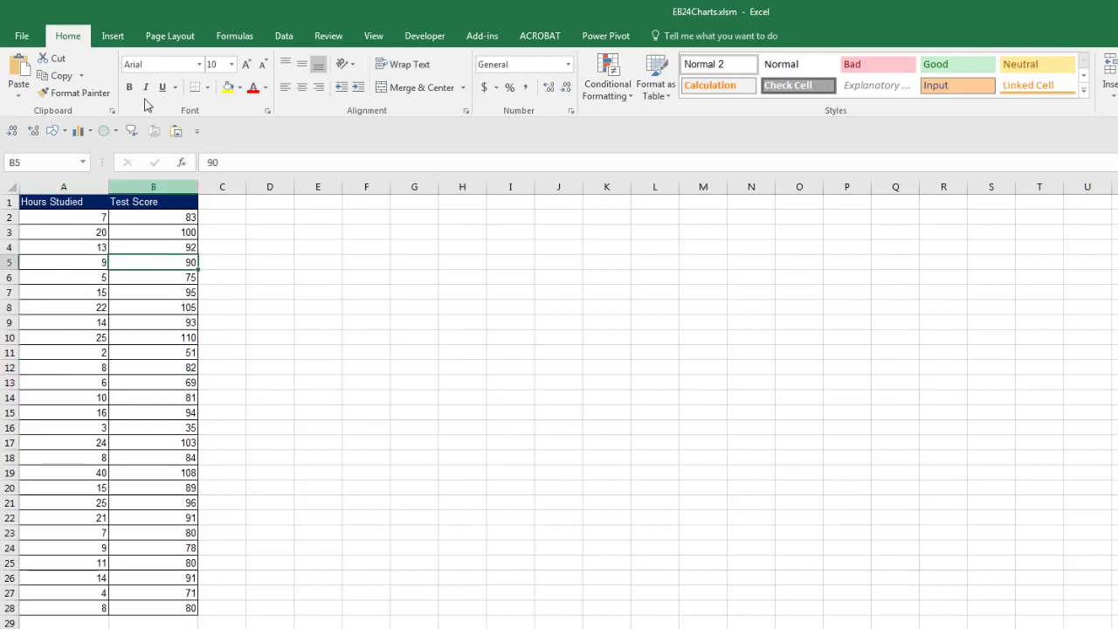
left_click(112, 37)
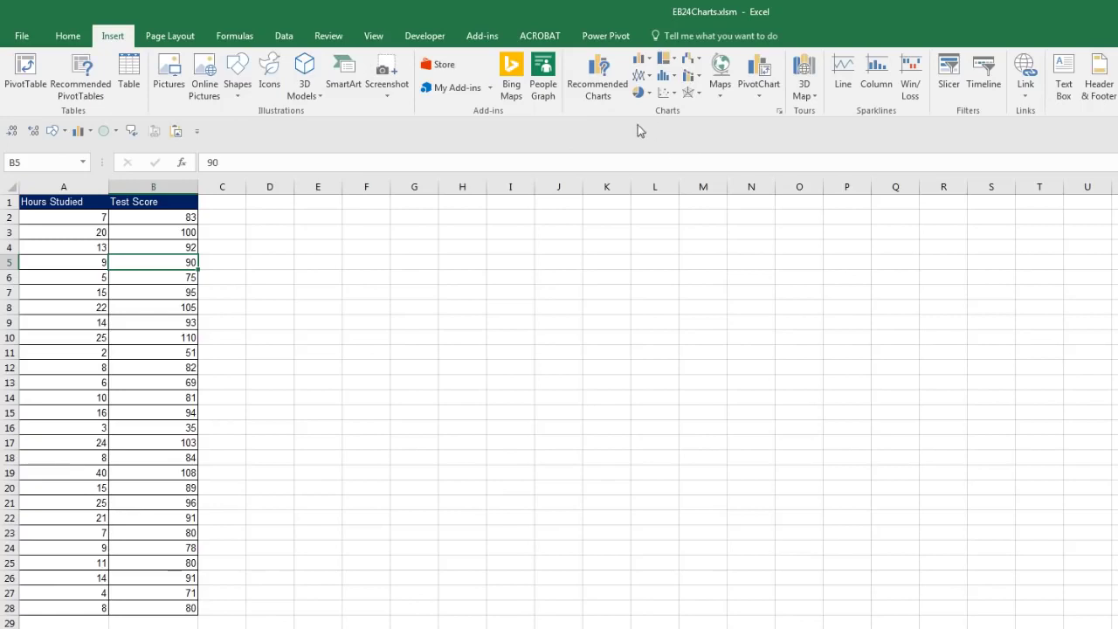
left_click(673, 92)
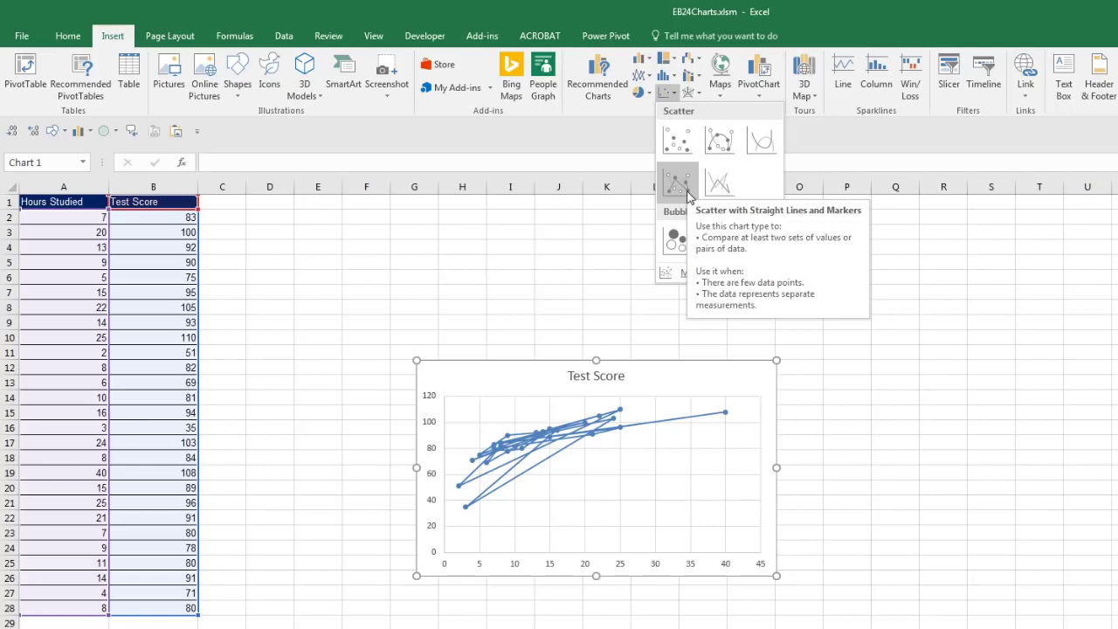
left_click(680, 143)
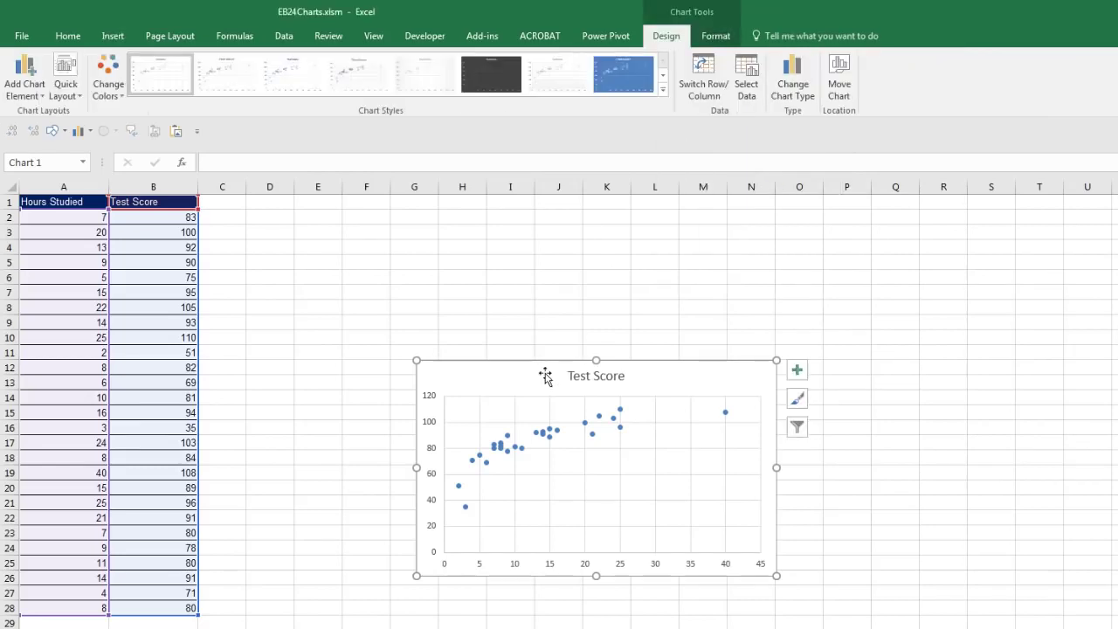
left_click_drag(543, 376, 382, 271)
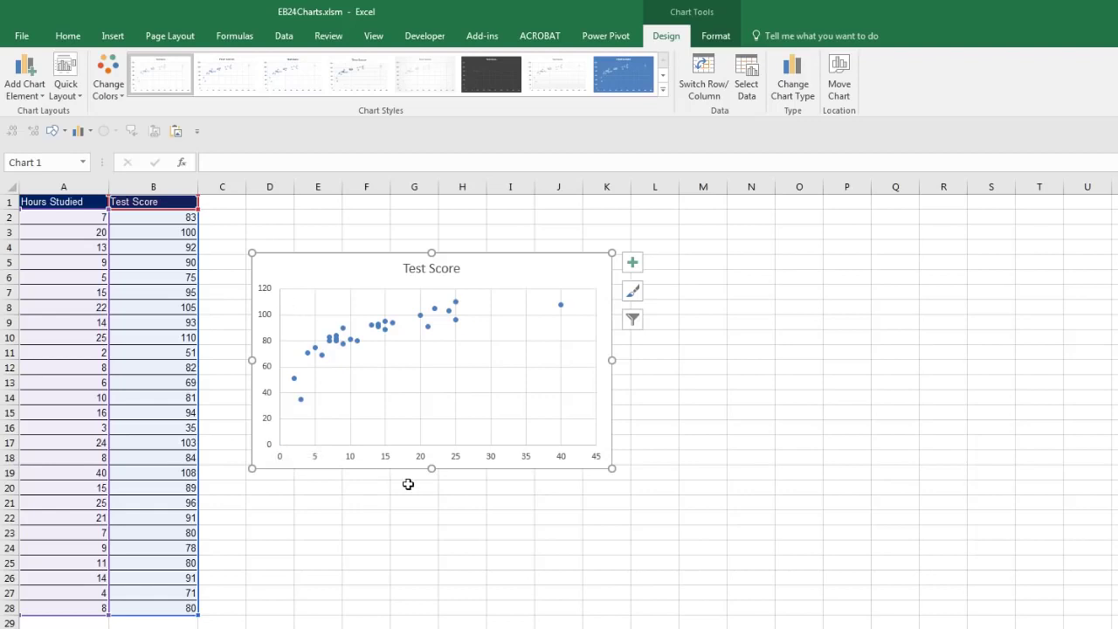
Add axis titles to the scatter chart and link the vertical axis title to the Test Score header in B1
left_click(633, 262)
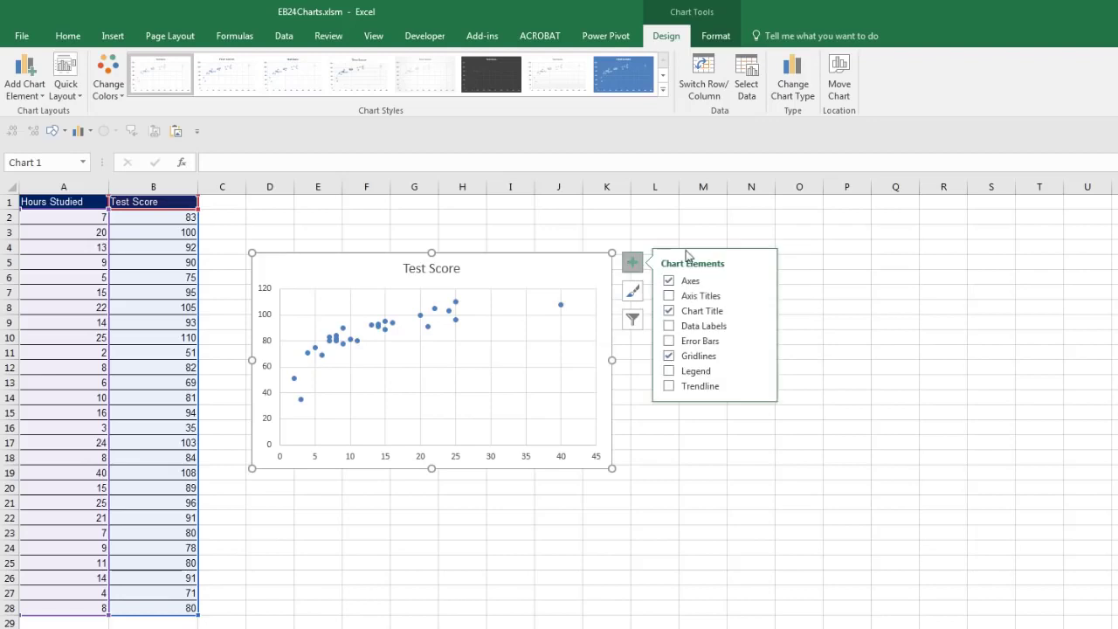
left_click(669, 299)
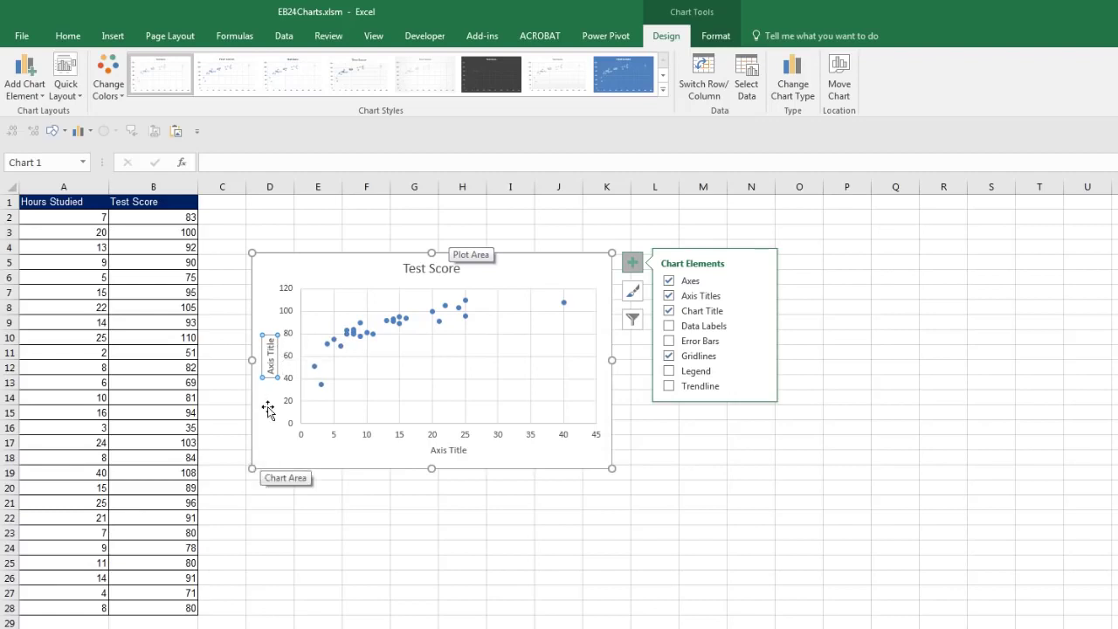
type("=")
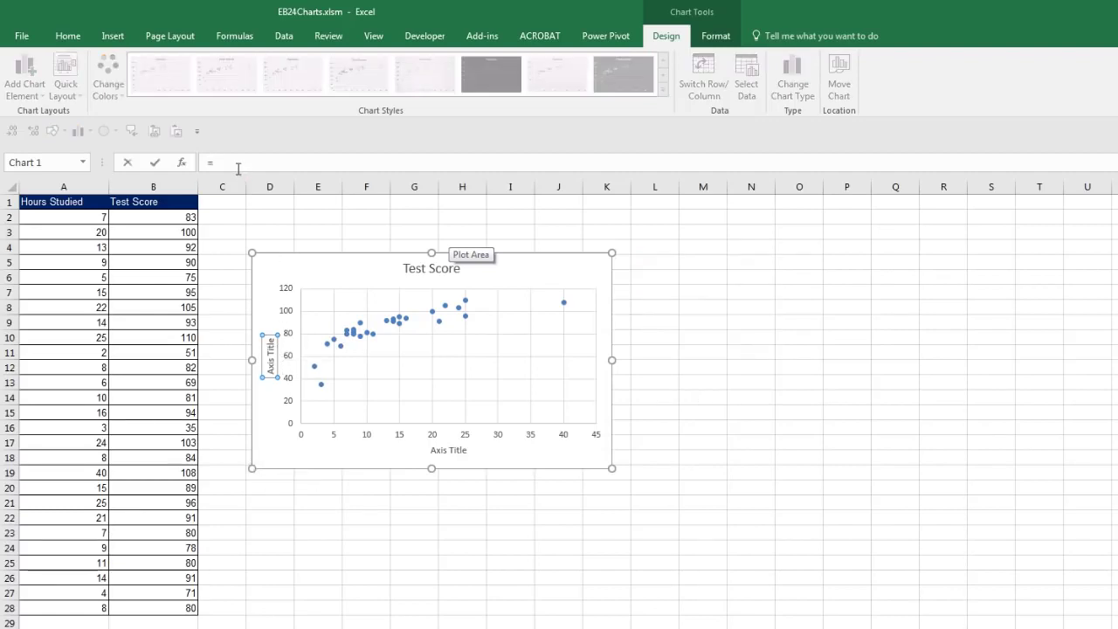
left_click(162, 203)
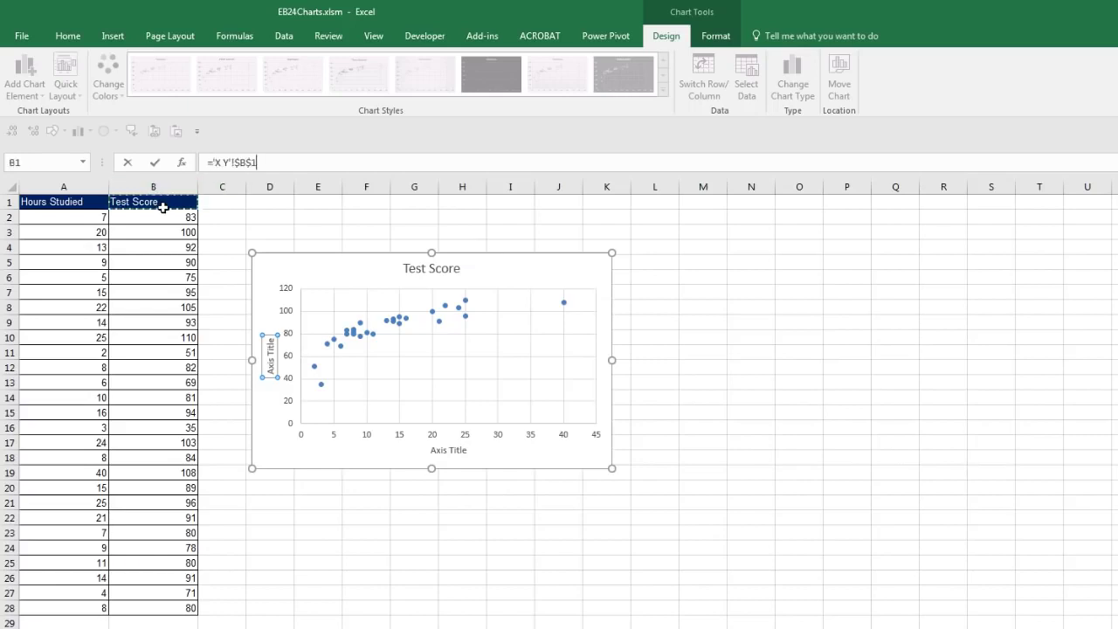
key("Return")
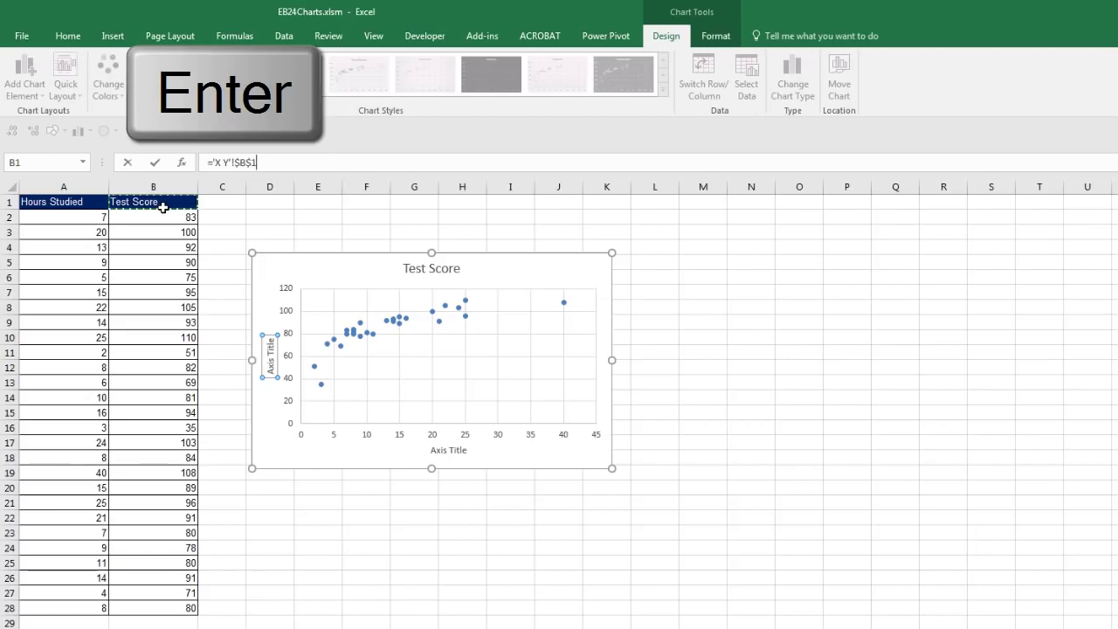
Link the scatter chart's horizontal axis title to the Hours Studied header in cell A1
left_click(443, 449)
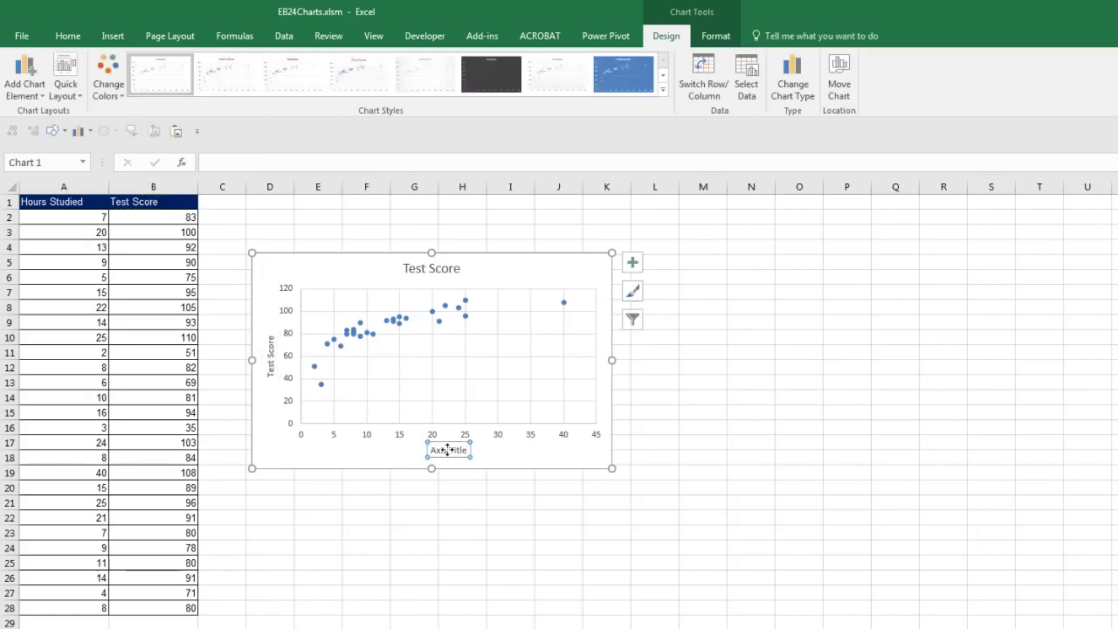
type("=")
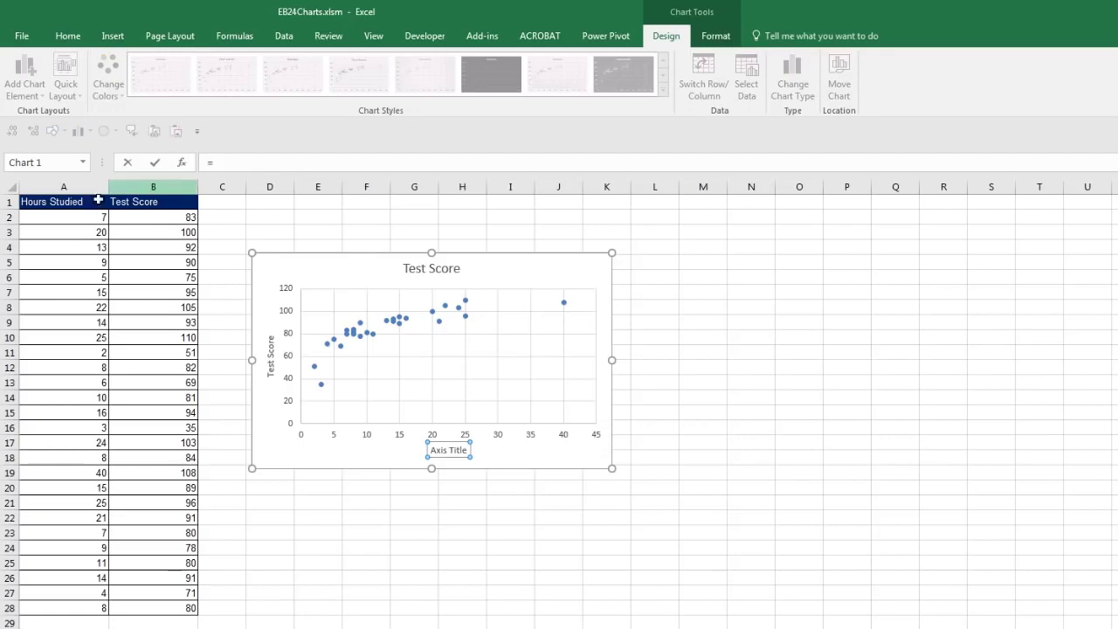
left_click(70, 202)
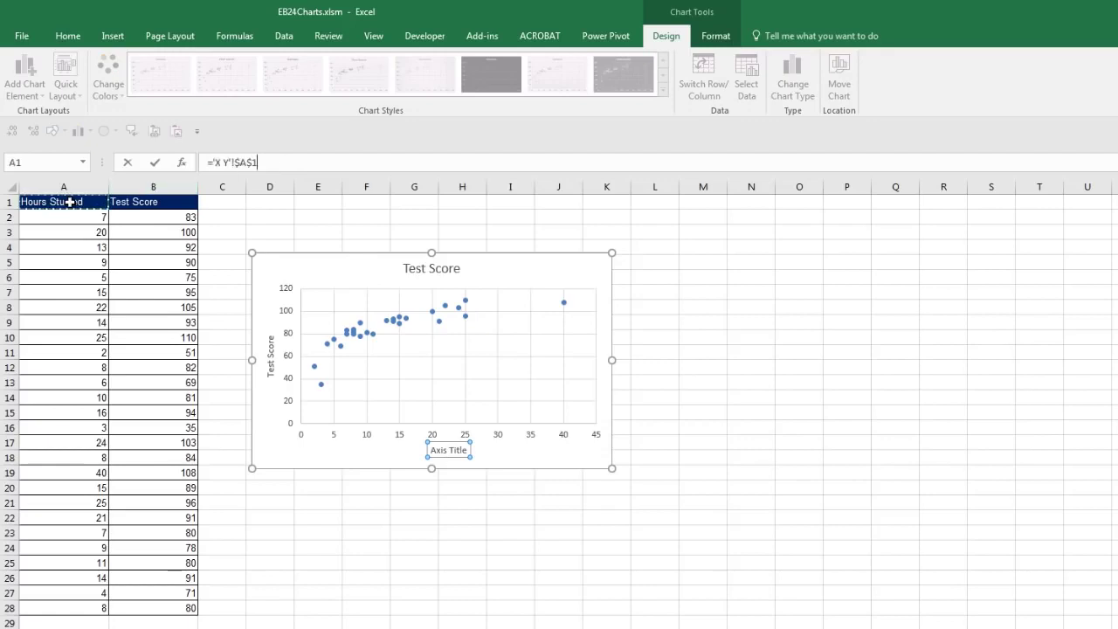
key("Return")
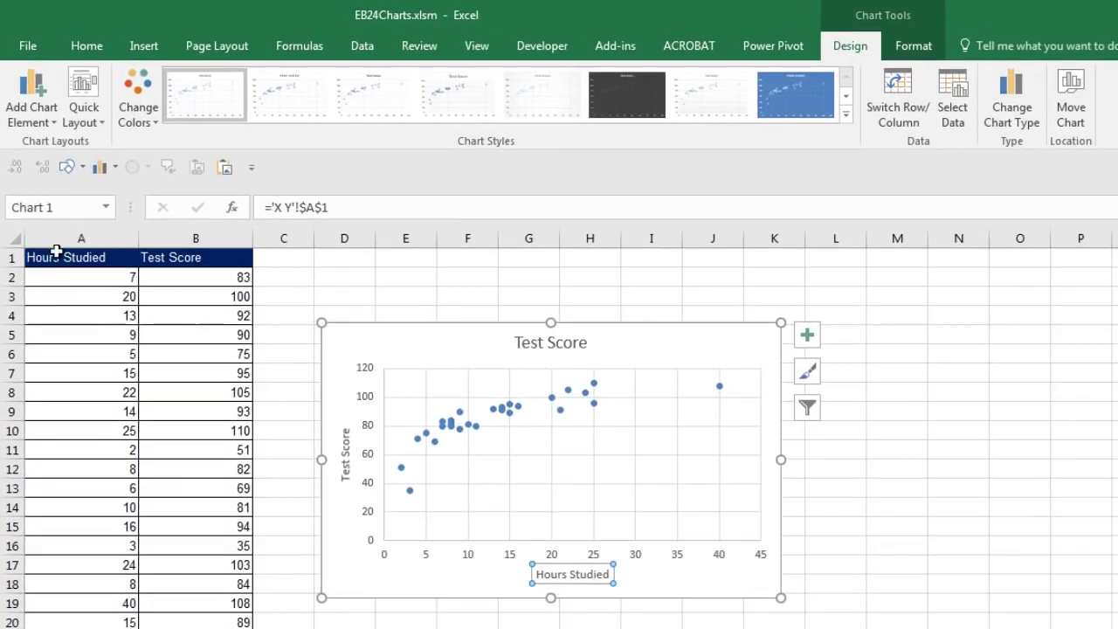
Extend the column headers to read "Hours Studied = x" in A1 and "Test Score = y" in B1
left_click(117, 259)
key("F2")
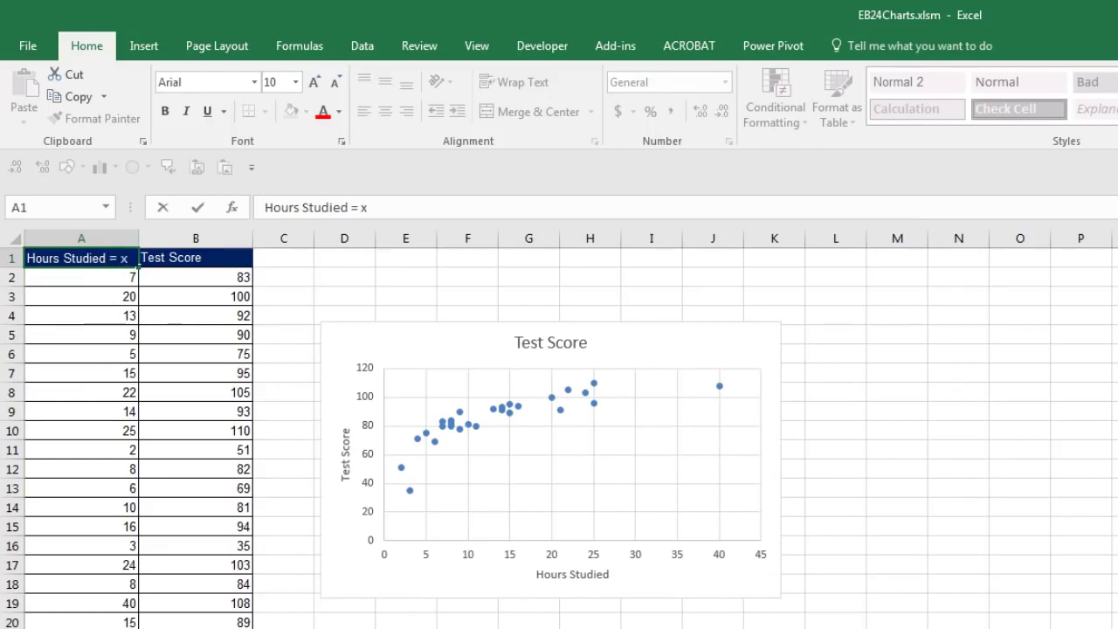
type("= x")
key("Tab")
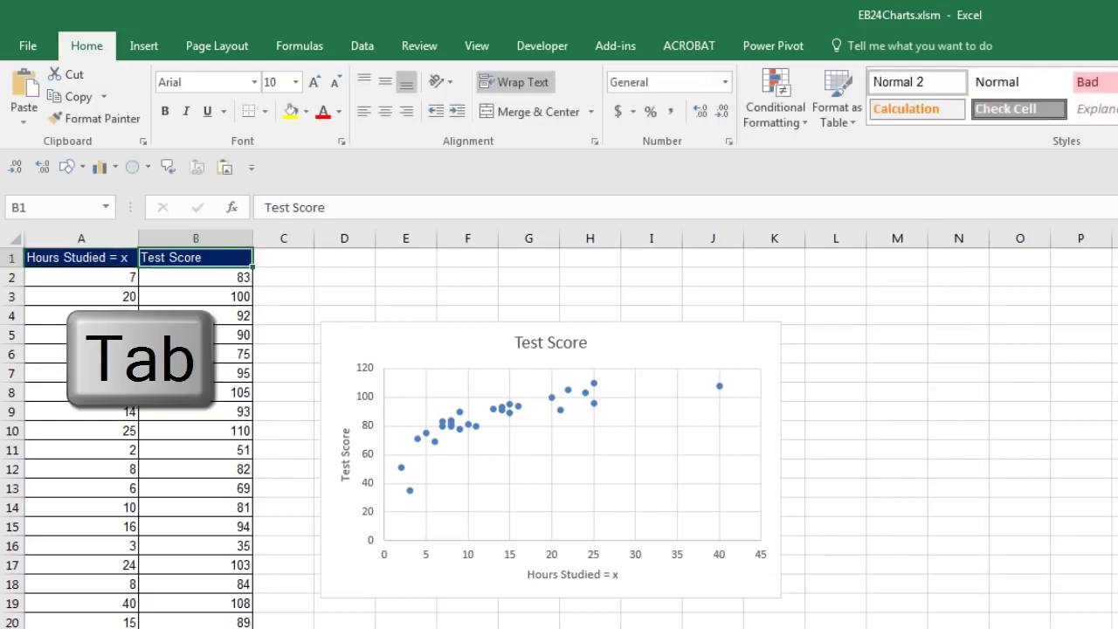
key("F2")
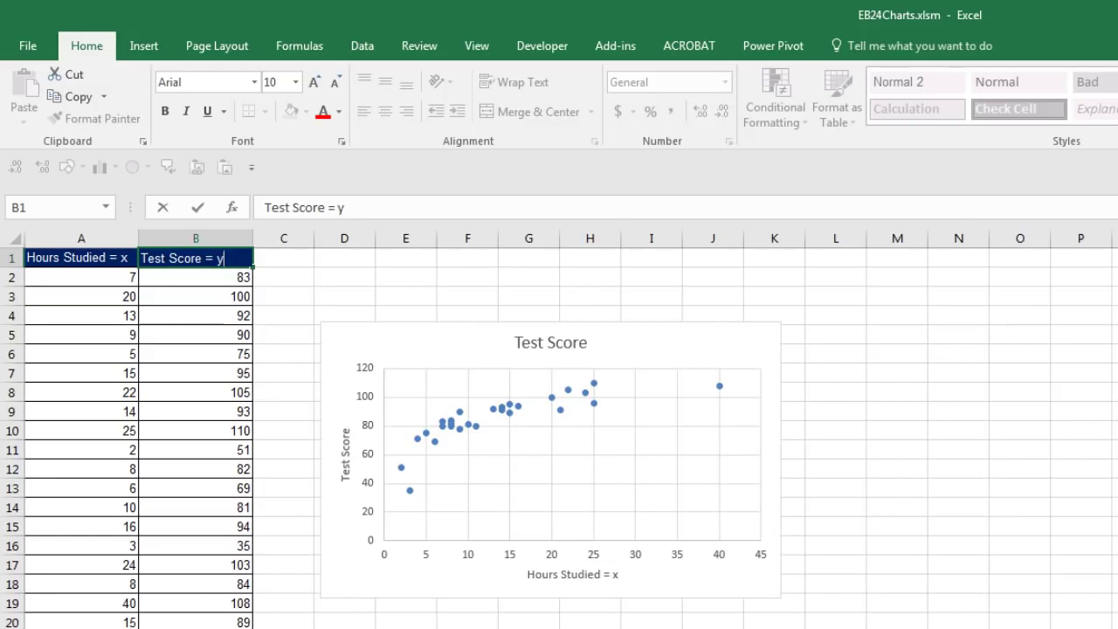
type("= y")
key("Return")
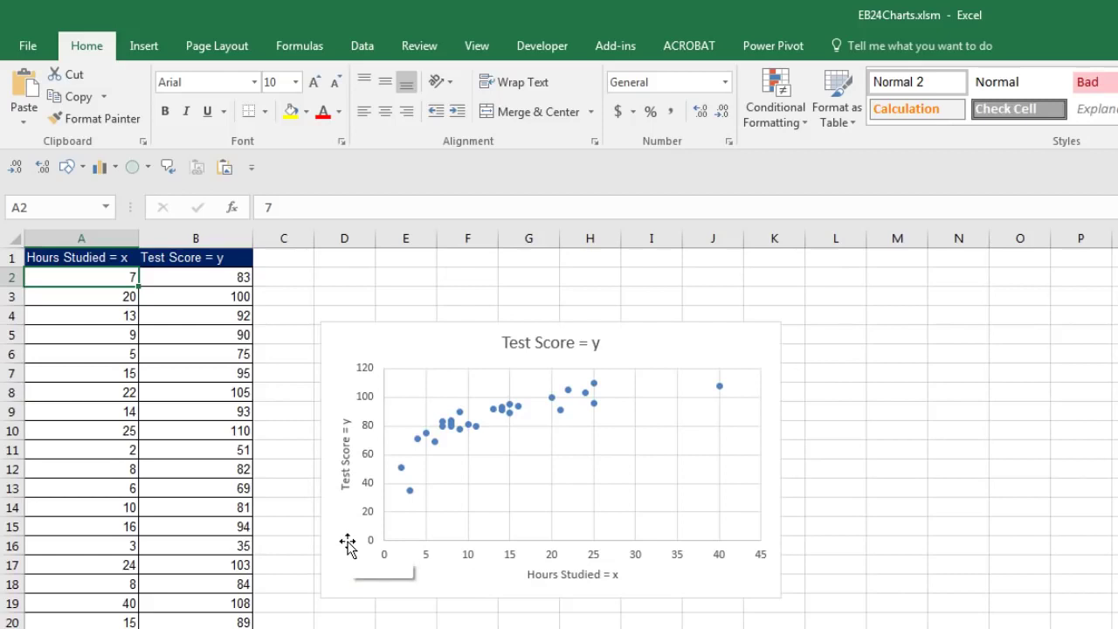
Enter "Title:" in F1 and "Is There a Relationship Between Hours Studied & Test Score?" in G1
left_click(576, 347)
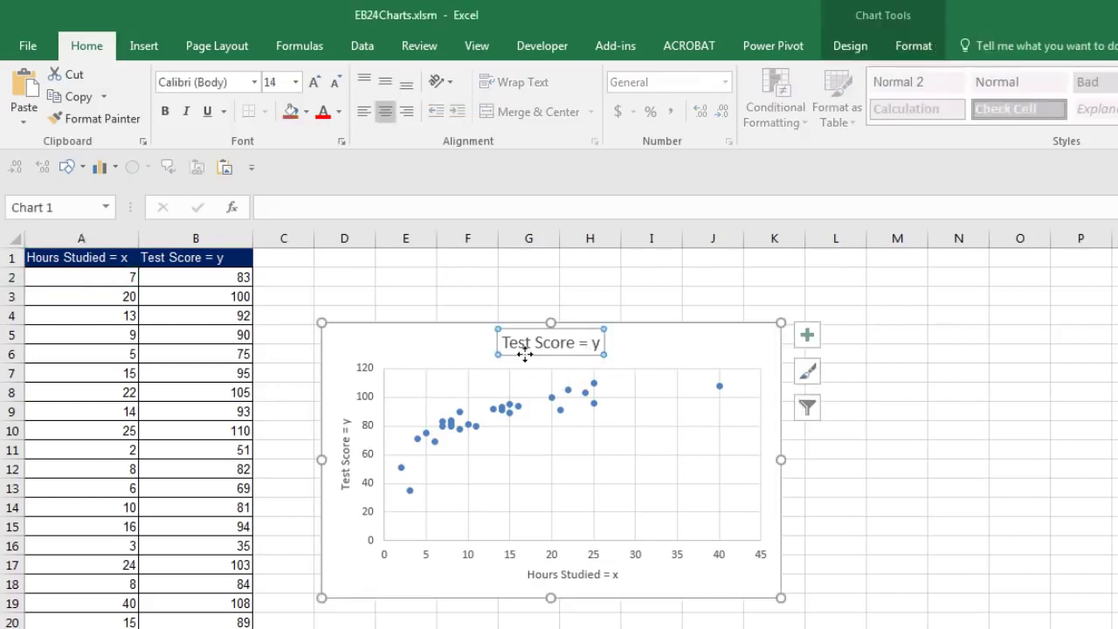
left_click(463, 255)
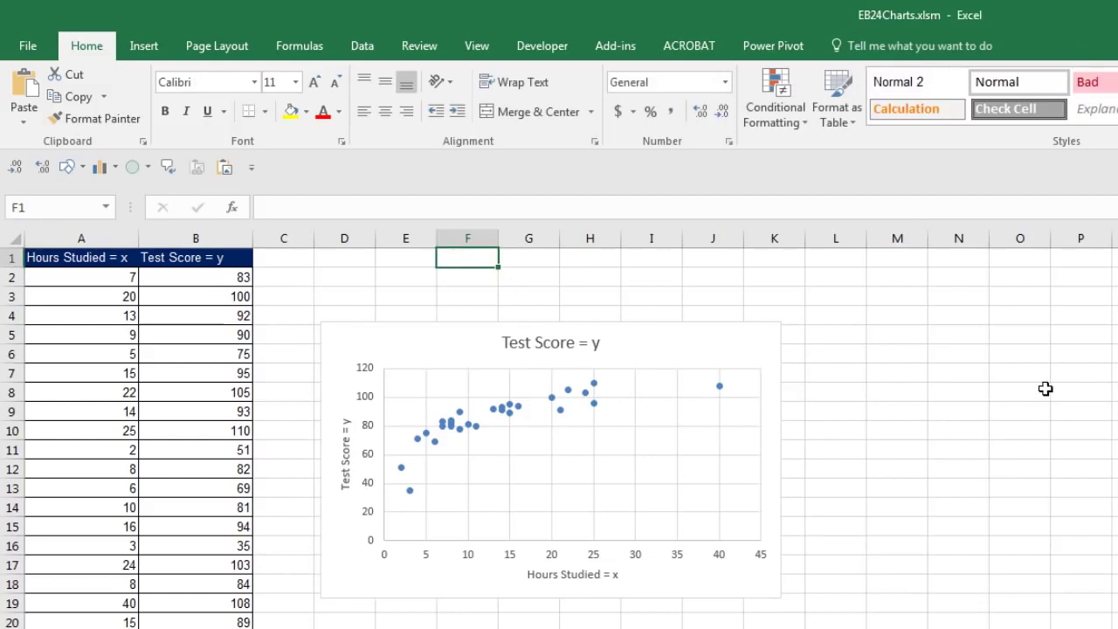
type("Title:")
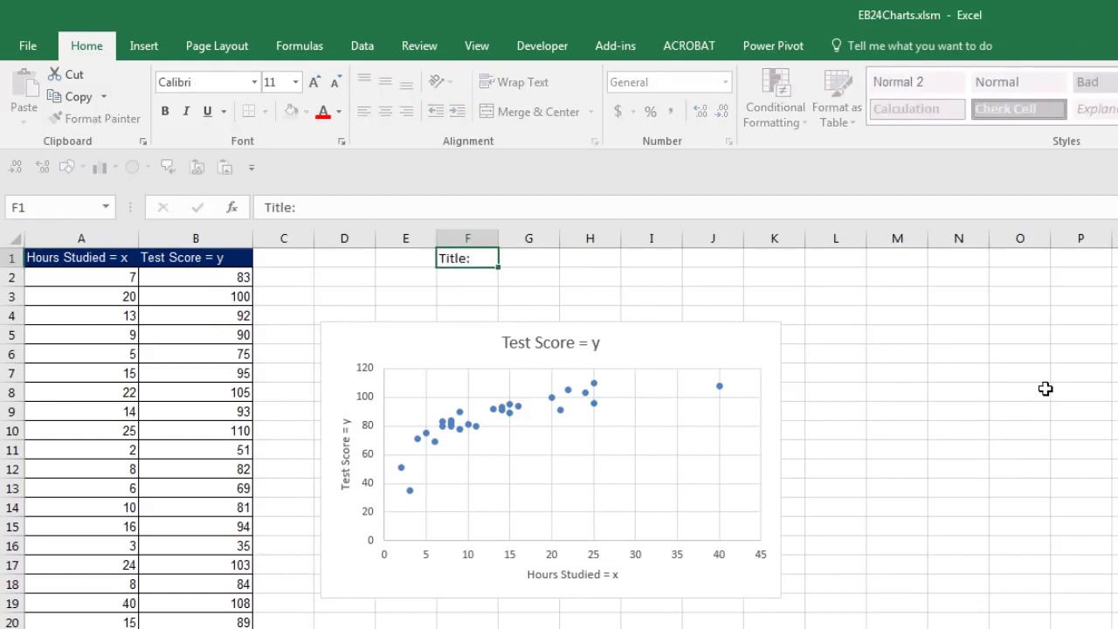
key("Tab")
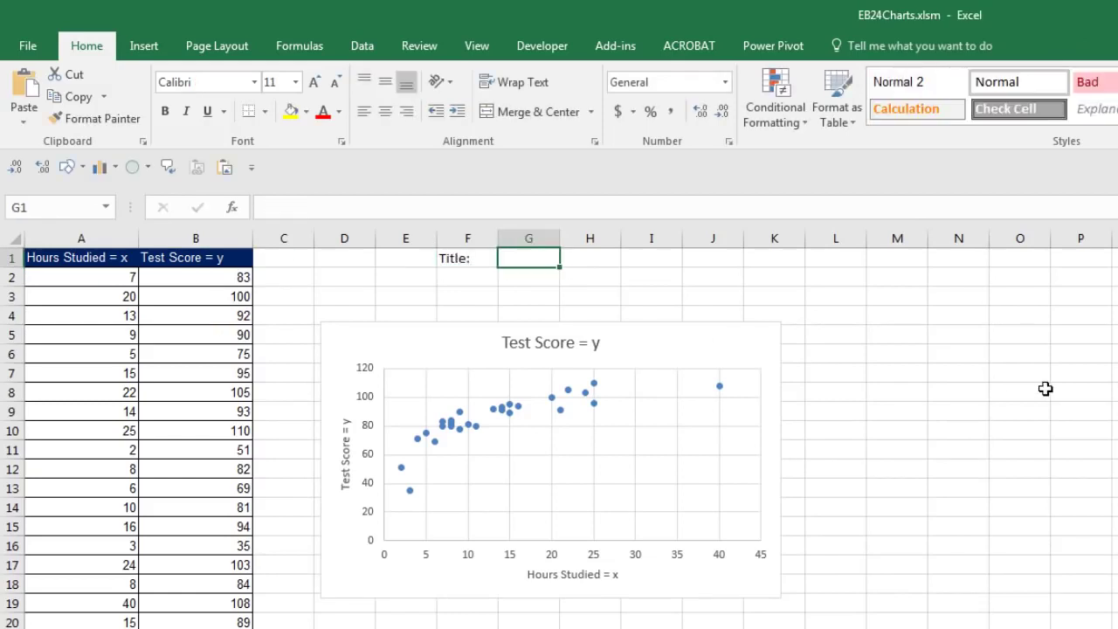
type("Is There a Relationship Between Hours Studied & Test Score?")
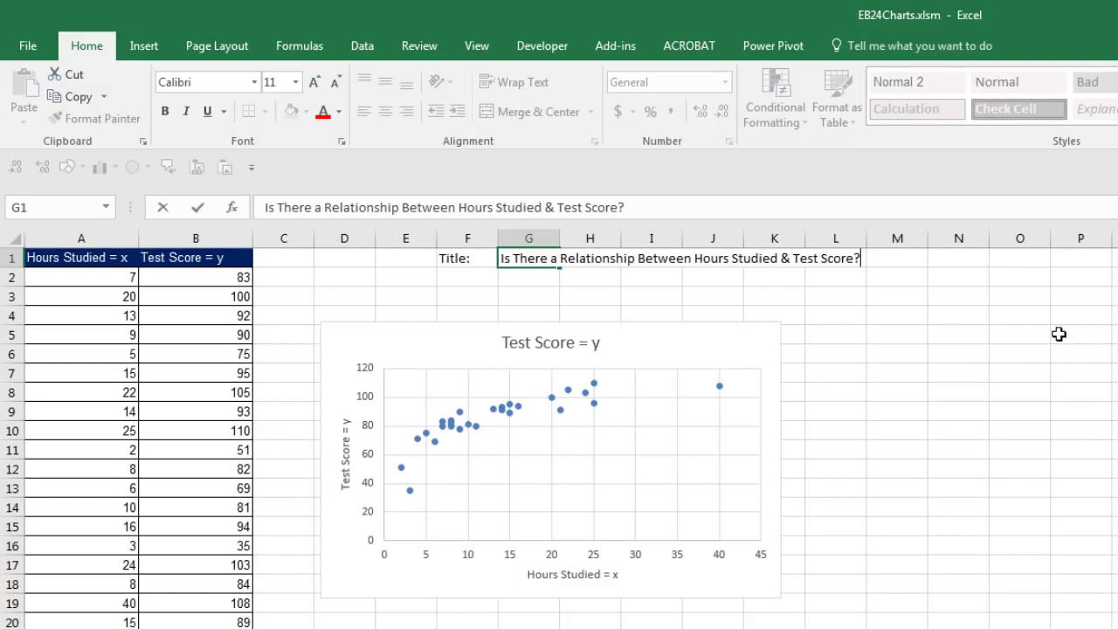
key("Return")
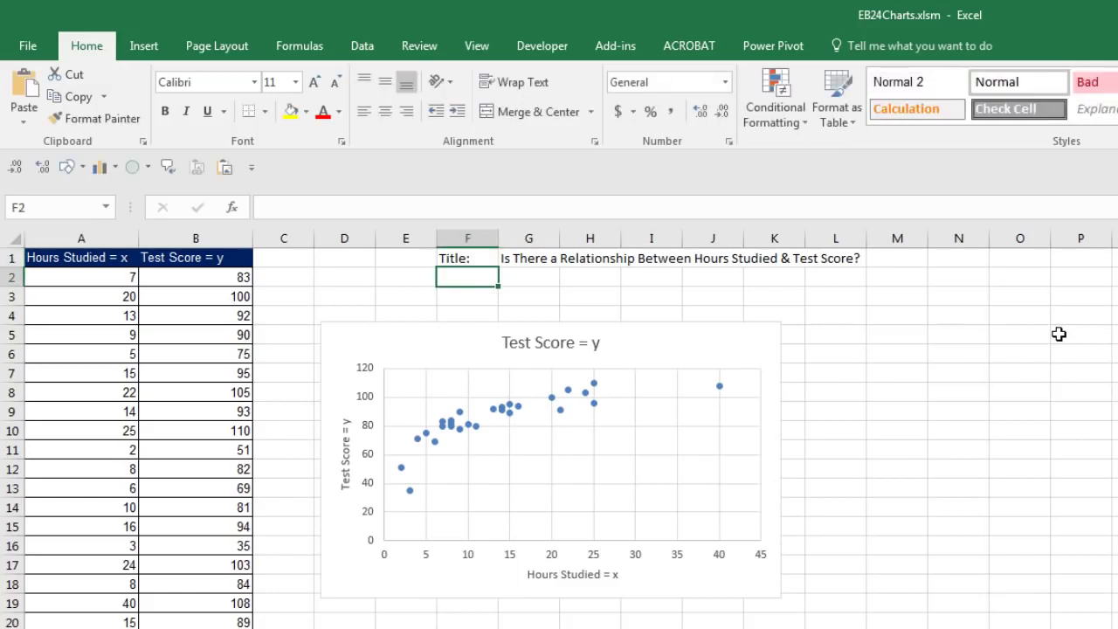
Link the scatter chart's title to cell G1 and set its font size to 11
left_click(550, 342)
type("=")
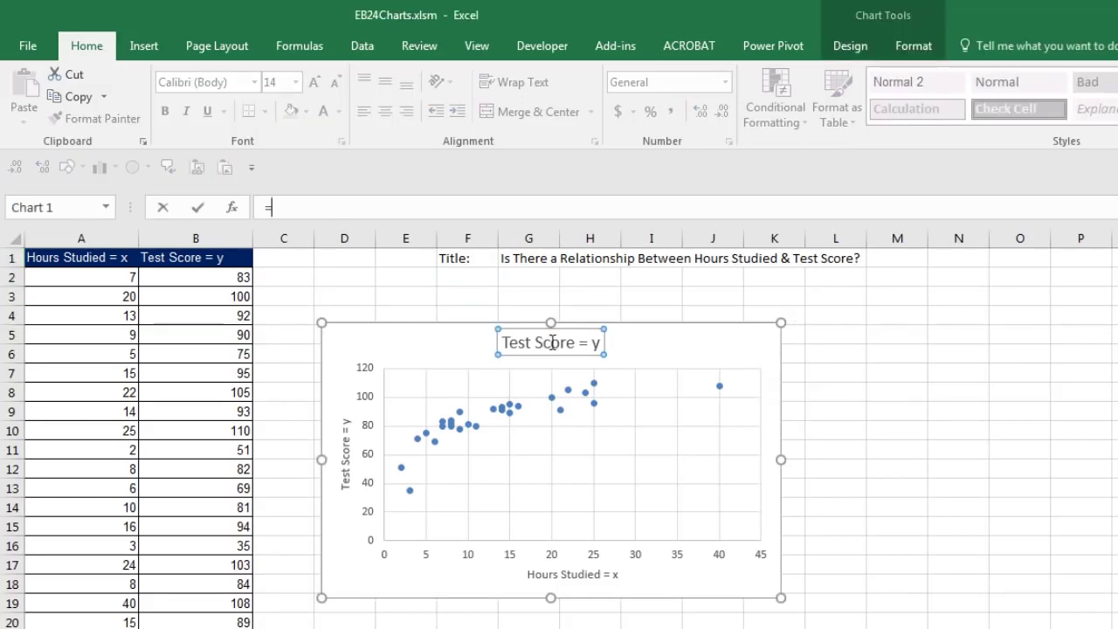
left_click(535, 258)
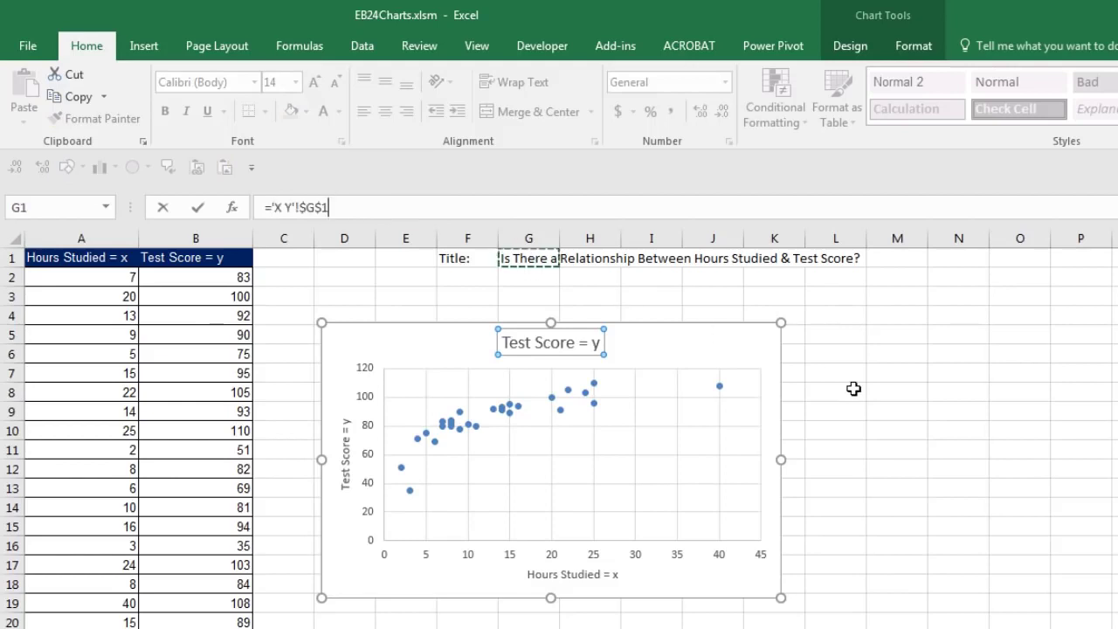
key("Return")
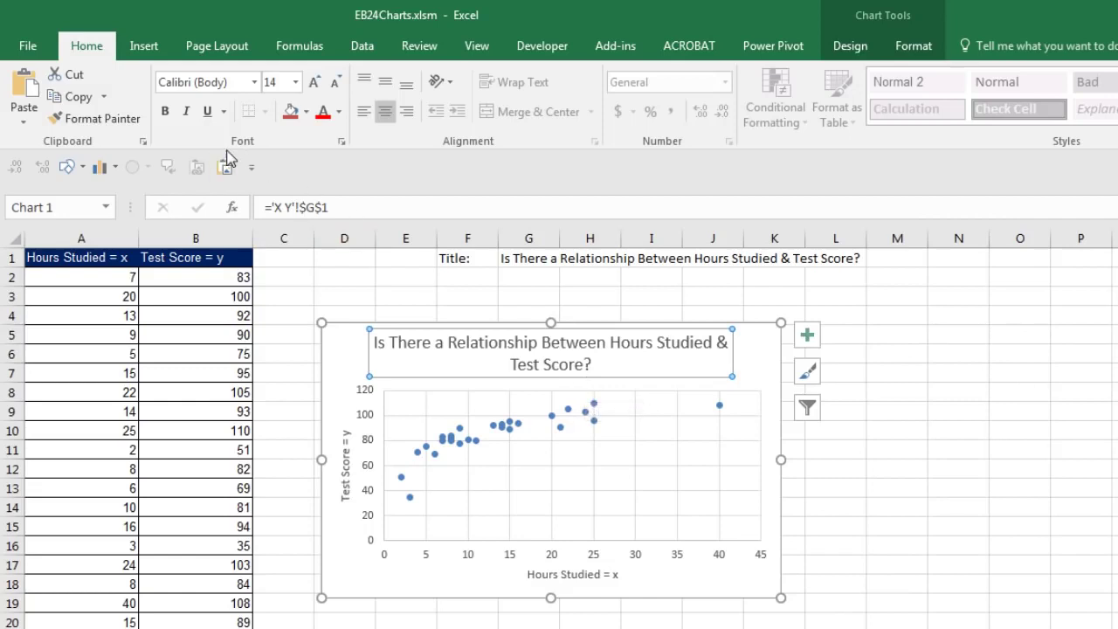
left_click(297, 83)
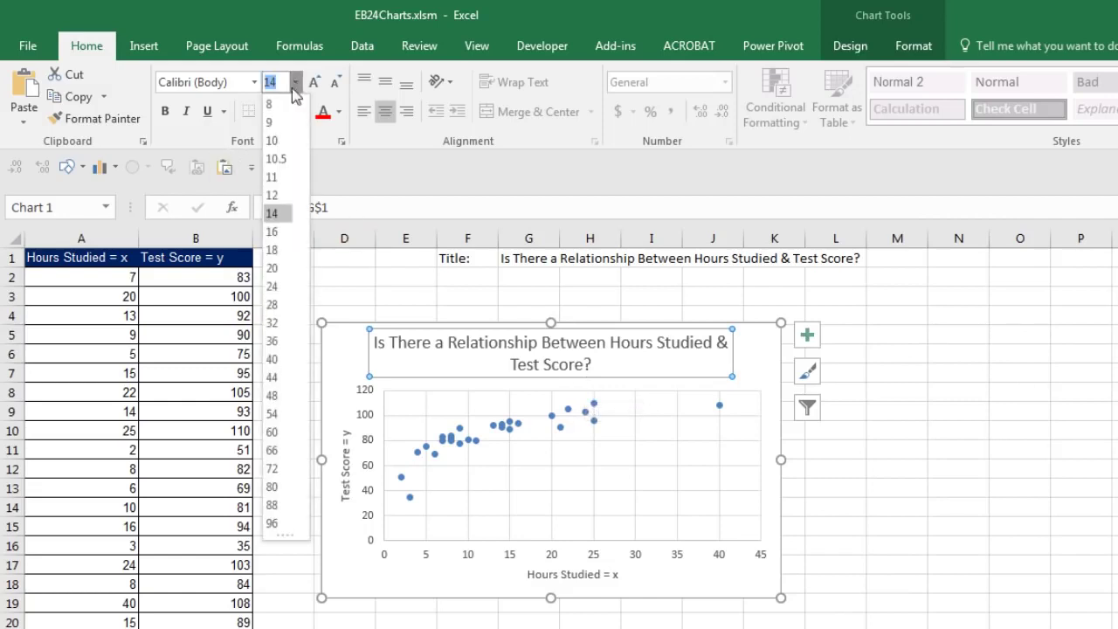
left_click(276, 178)
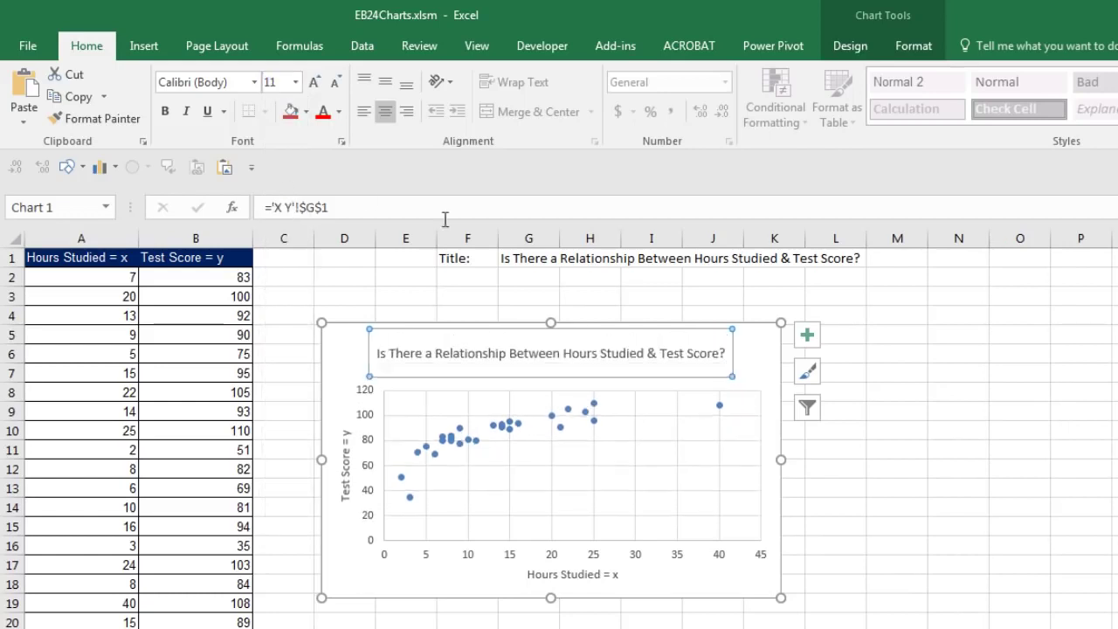
left_click(339, 325)
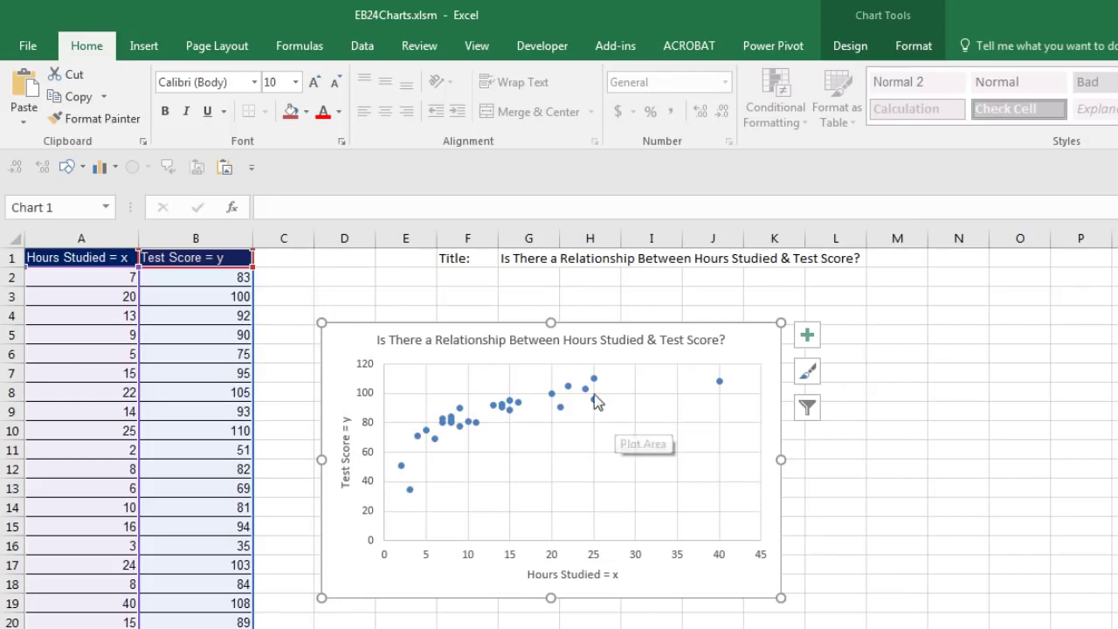
Add a linear trendline to the scatter chart's data series, displaying its equation and R-squared value on the chart
left_click(504, 408)
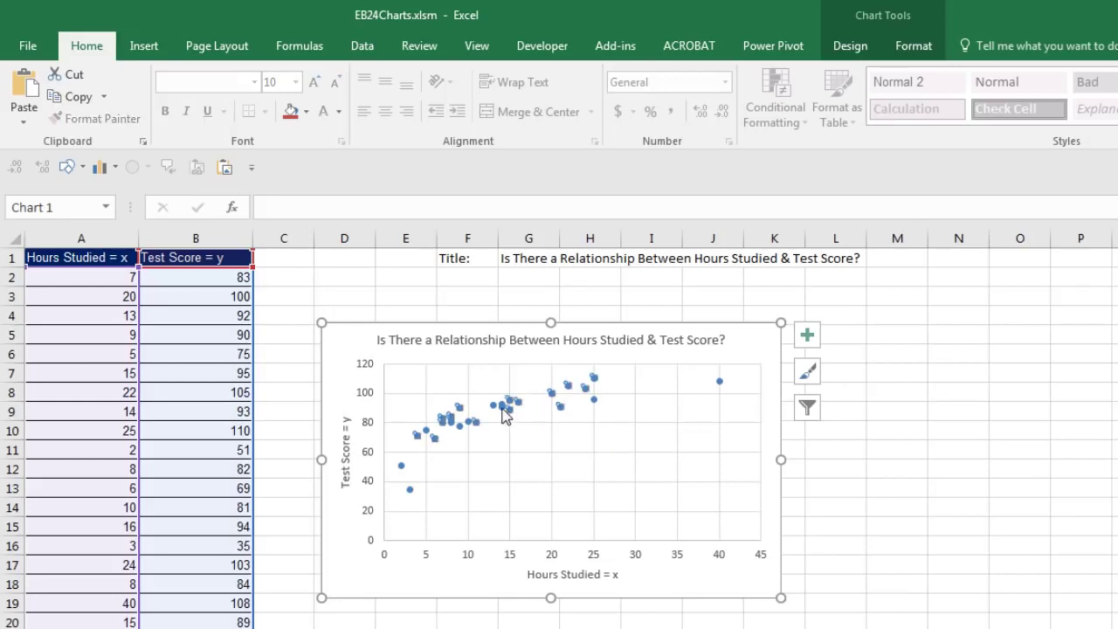
right_click(505, 416)
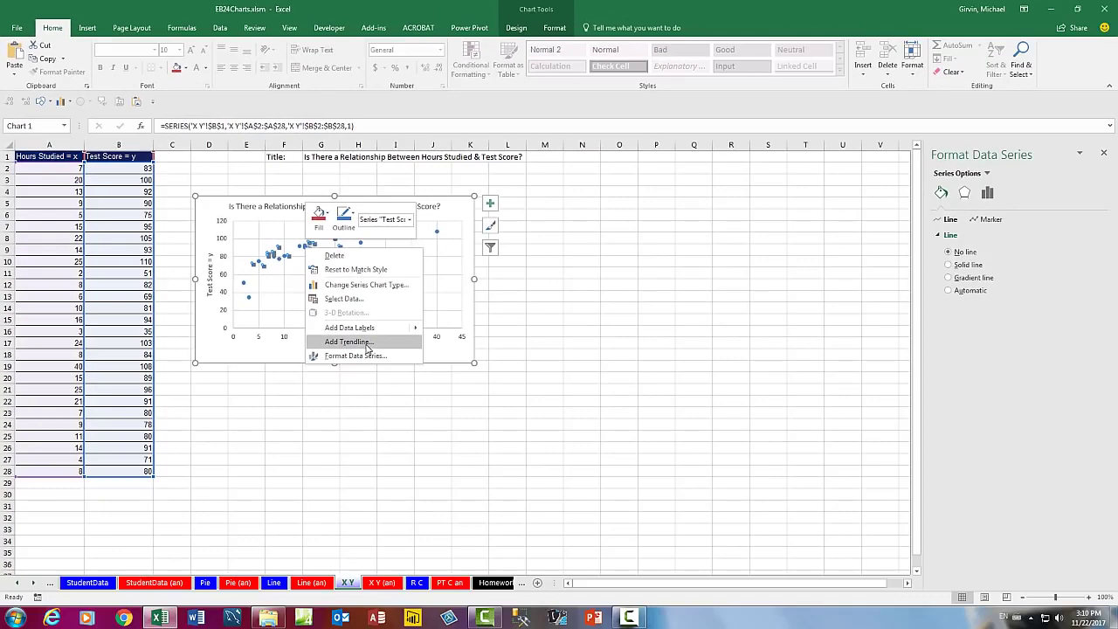
left_click(347, 342)
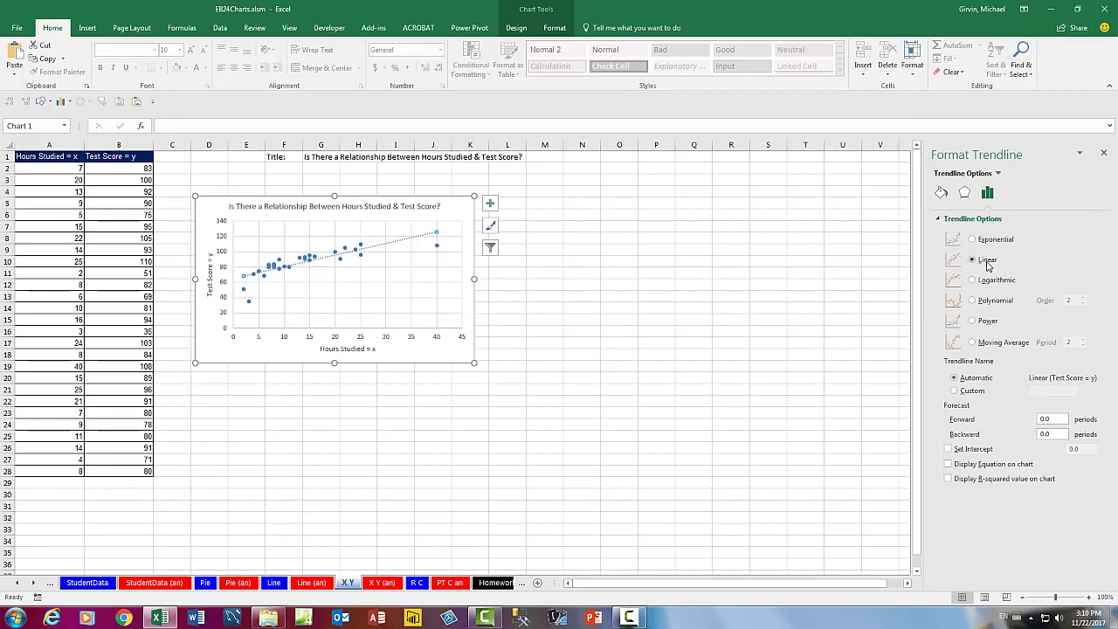
left_click(948, 465)
left_click(950, 479)
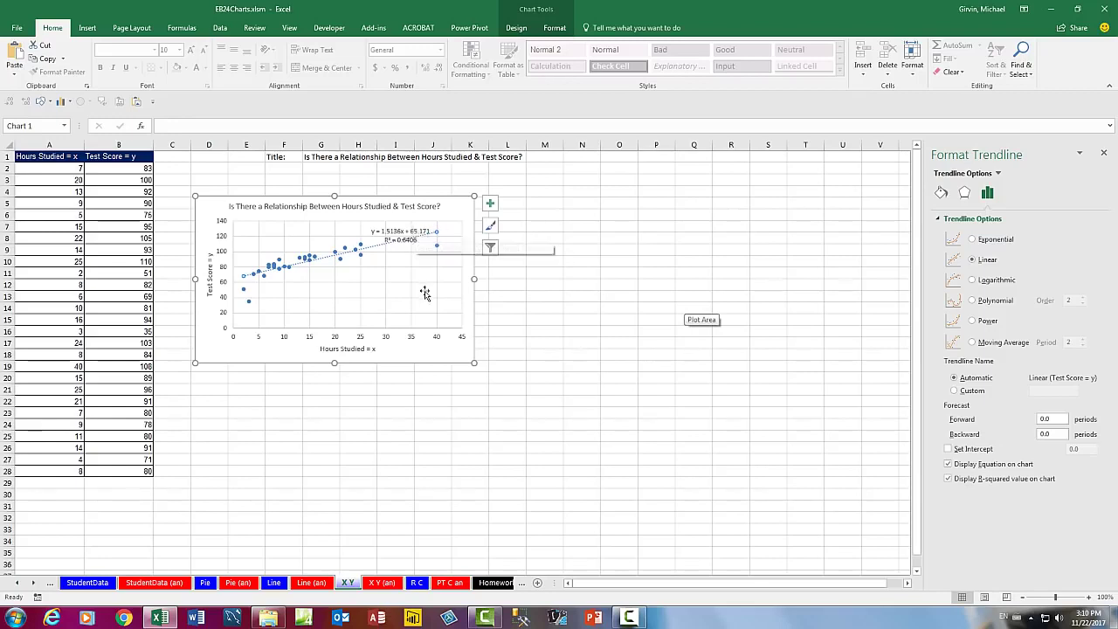
Delete the horizontal and vertical gridlines from the scatter chart
left_click(426, 283)
key("Delete")
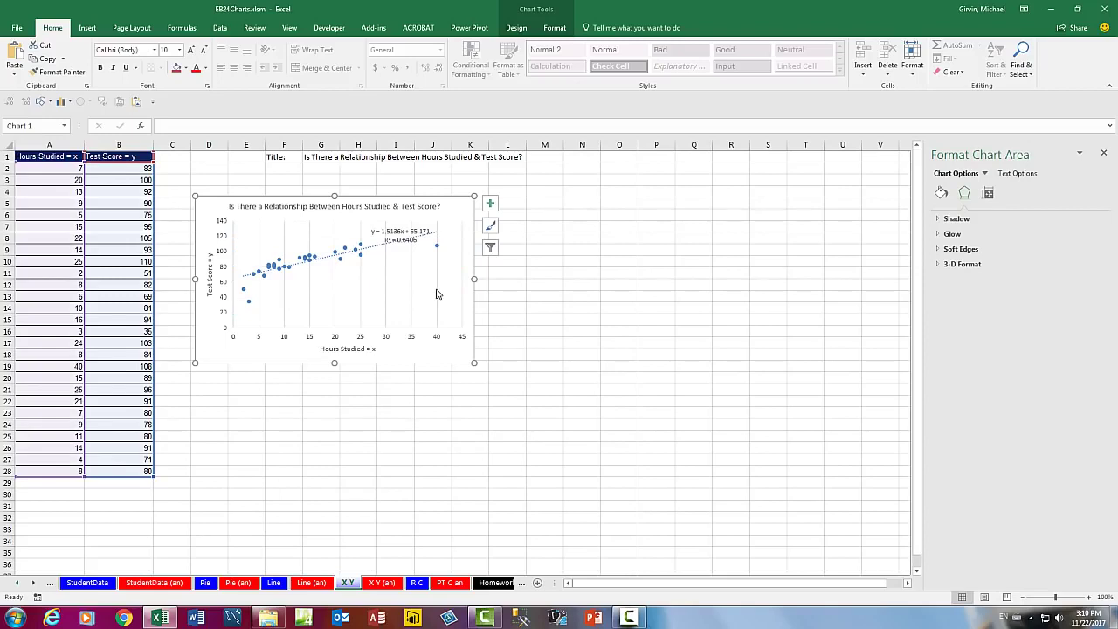
left_click(437, 294)
key("Delete")
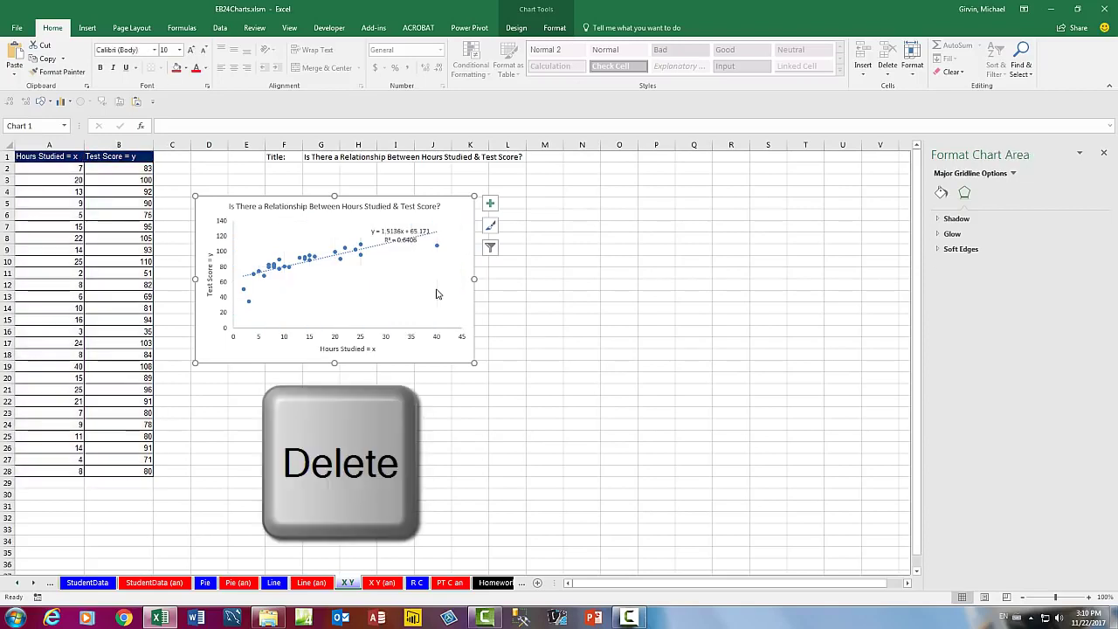
Move the trendline's equation and R-squared label into the empty lower-right part of the plot area
left_click(399, 230)
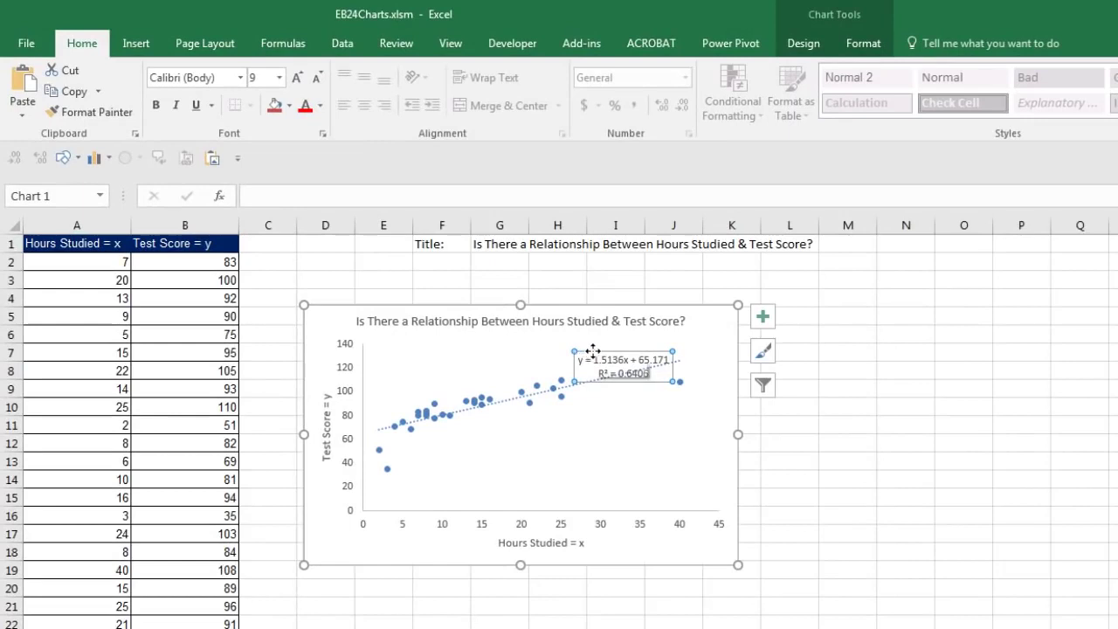
left_click_drag(584, 352, 624, 454)
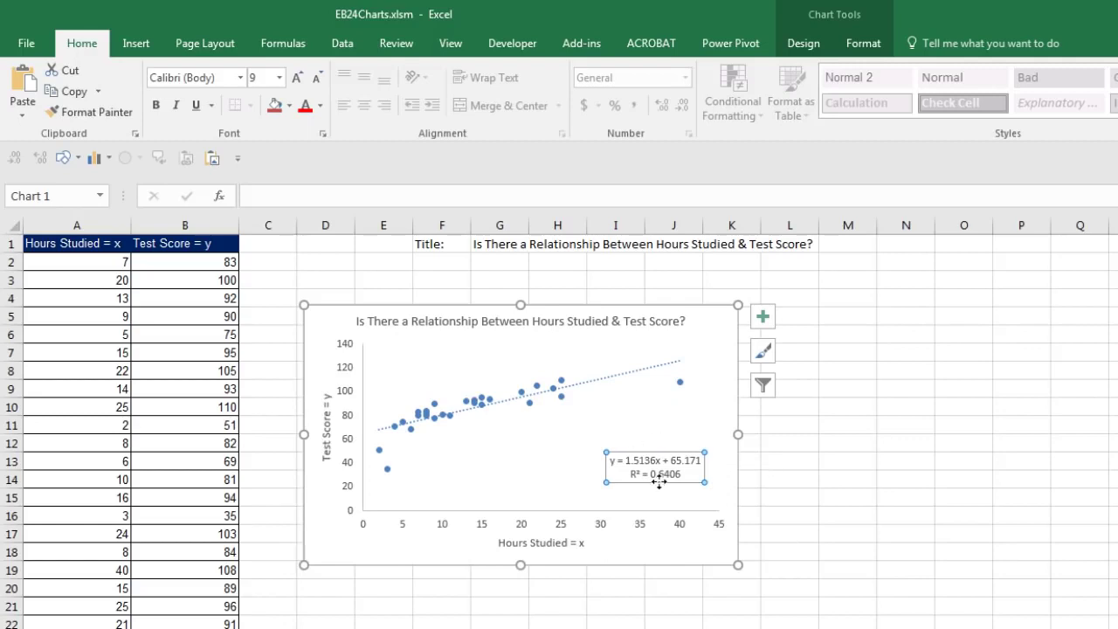
left_click(784, 589)
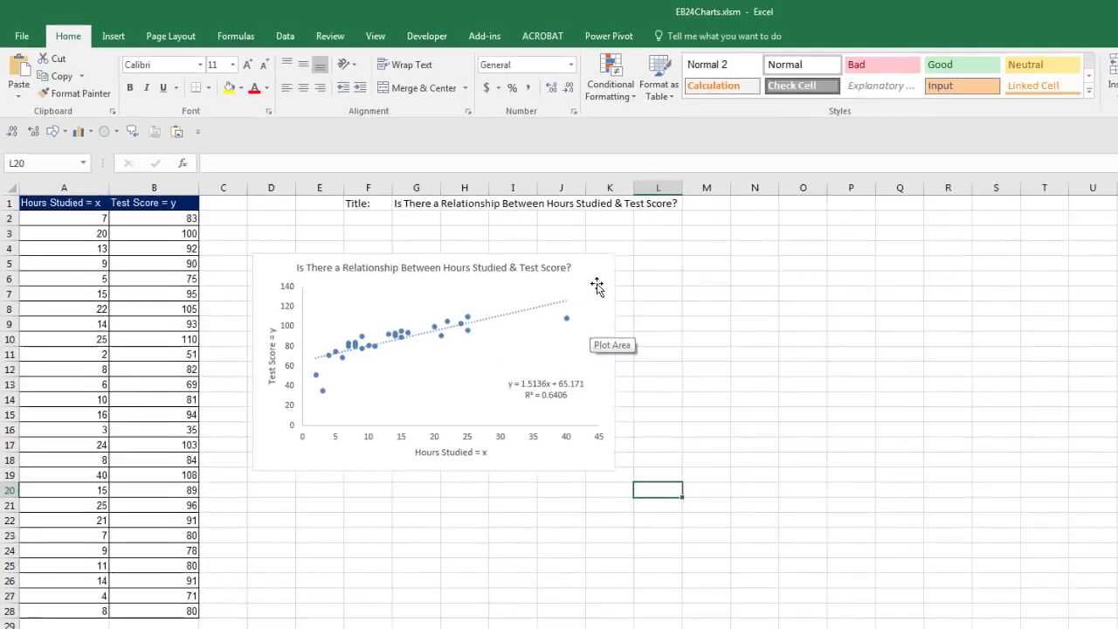
From the sales data on the R C sheet, insert the recommended clustered column PivotChart showing Sum of Revenue by Product
double_click(597, 287)
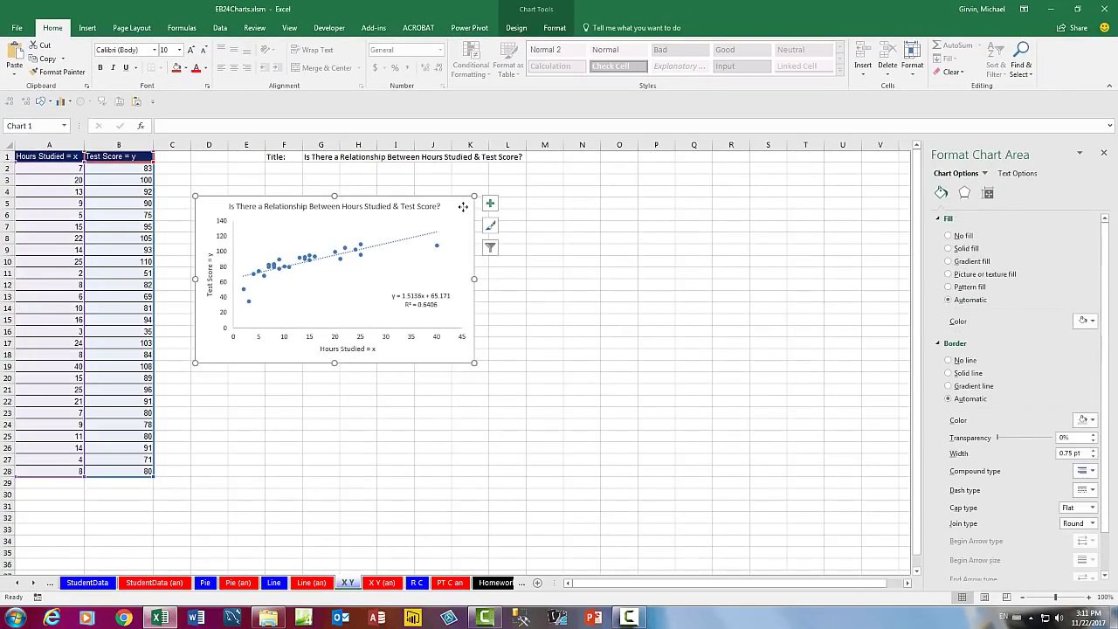
left_click(418, 583)
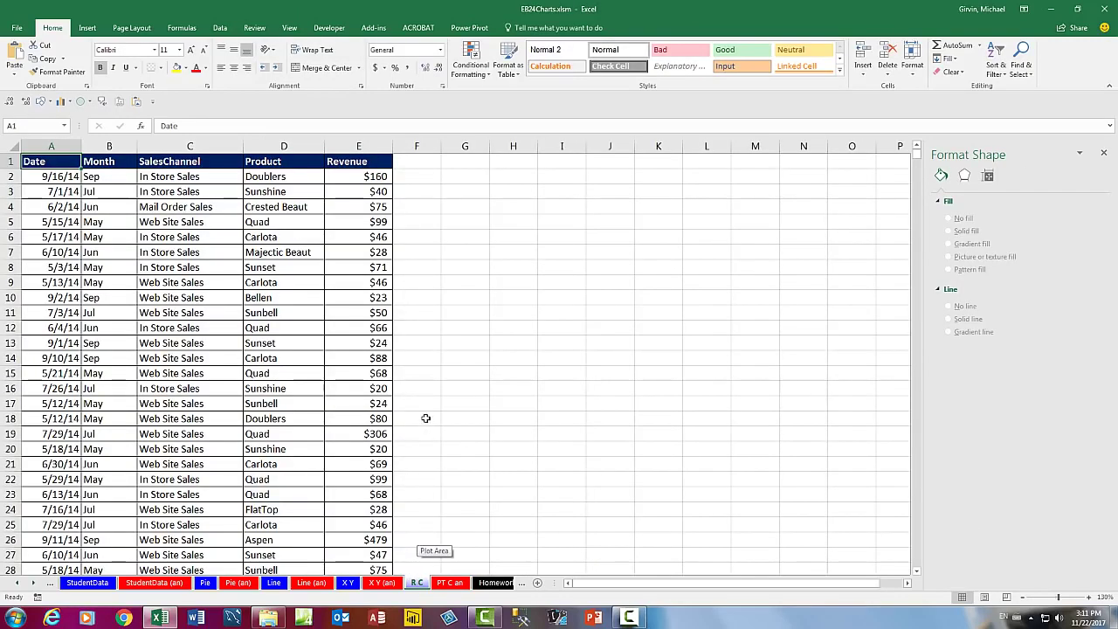
left_click(217, 207)
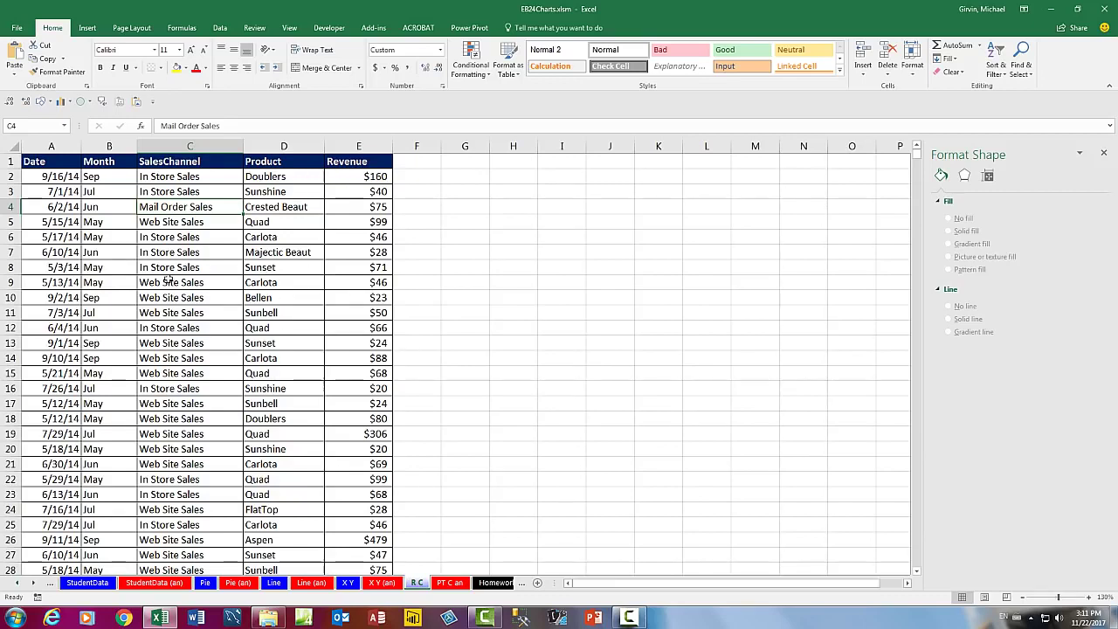
left_click(89, 31)
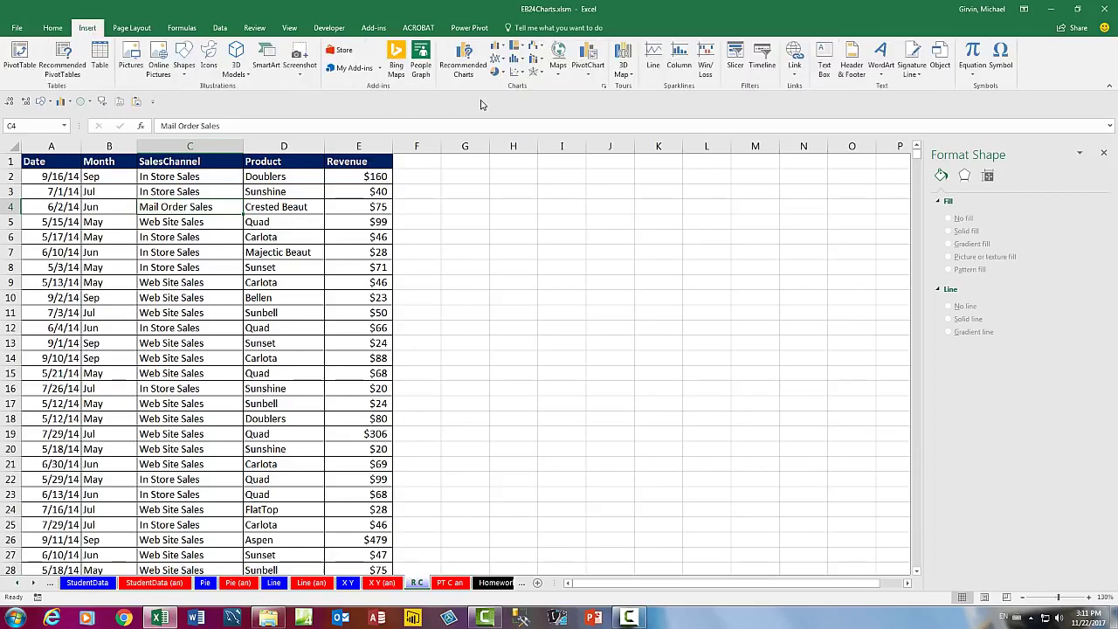
left_click(462, 60)
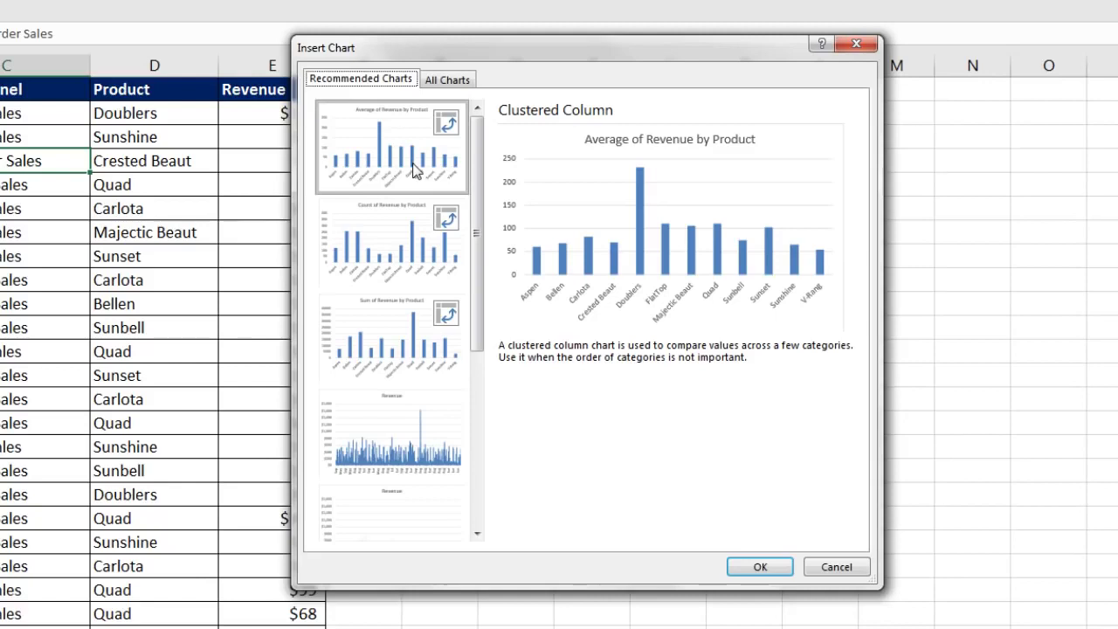
left_click(389, 230)
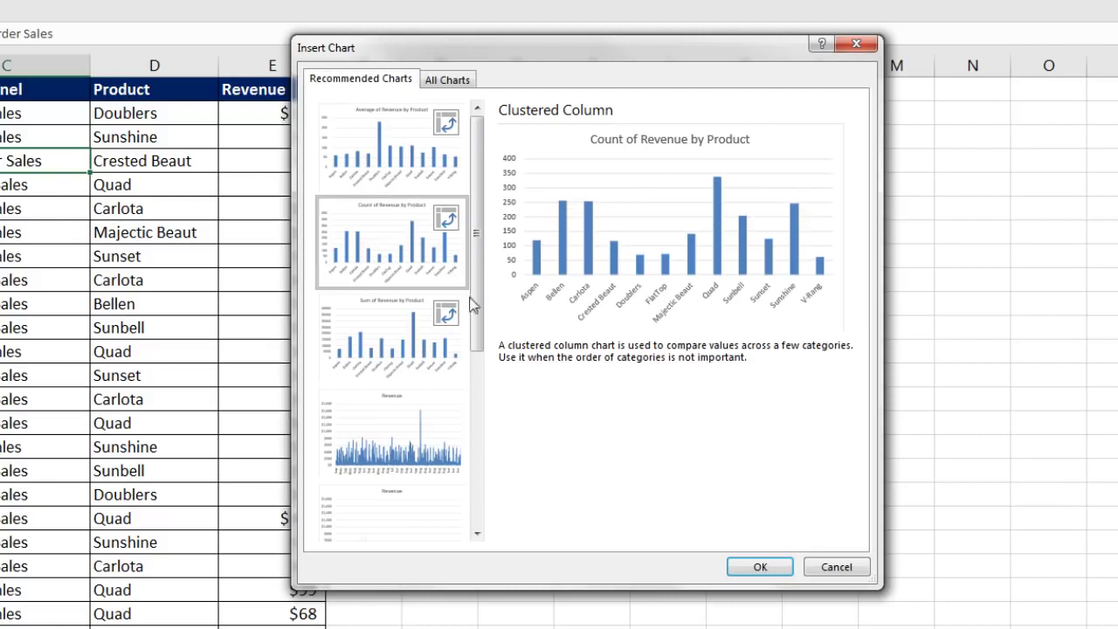
left_click(407, 334)
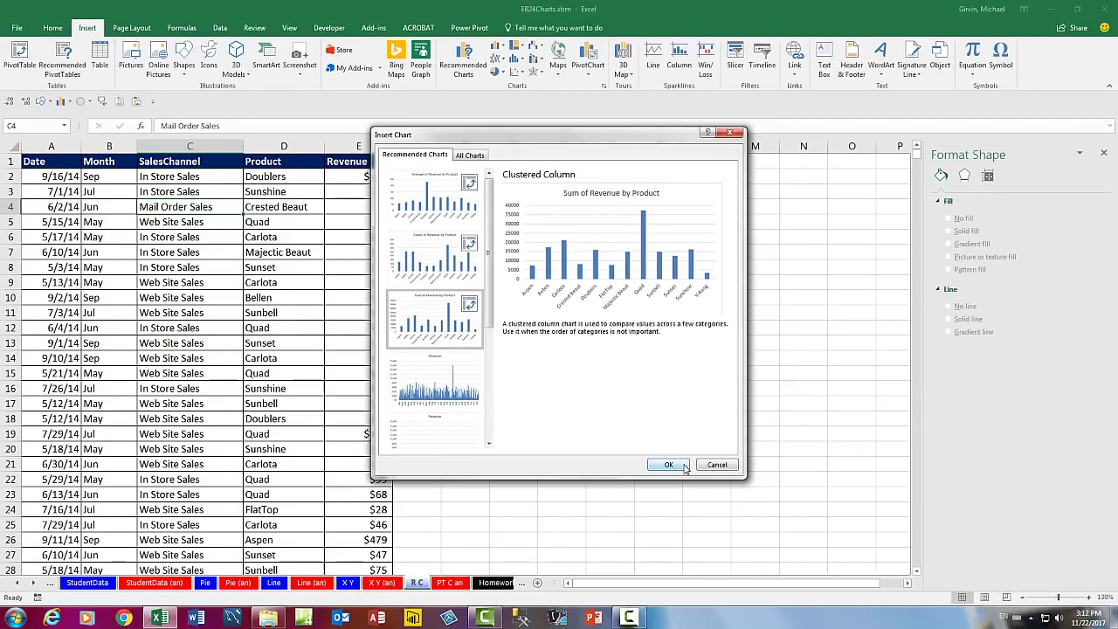
left_click(696, 495)
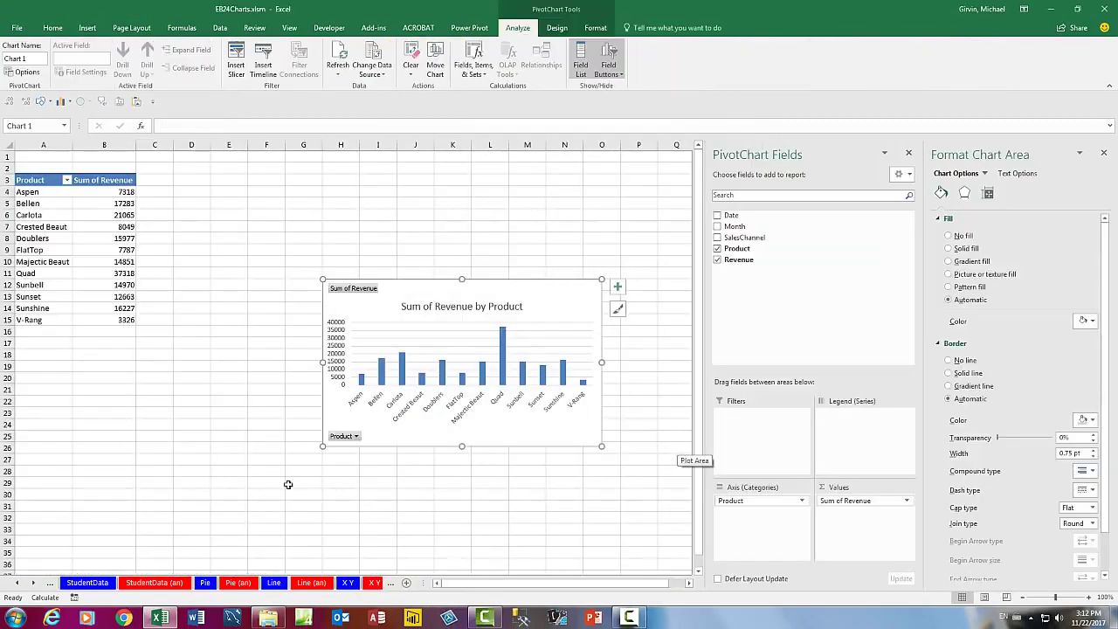
Rename the new PivotTable sheet as Product R and move the PivotChart up beside the PivotTable
left_click(35, 583)
left_click(35, 583)
left_click(35, 584)
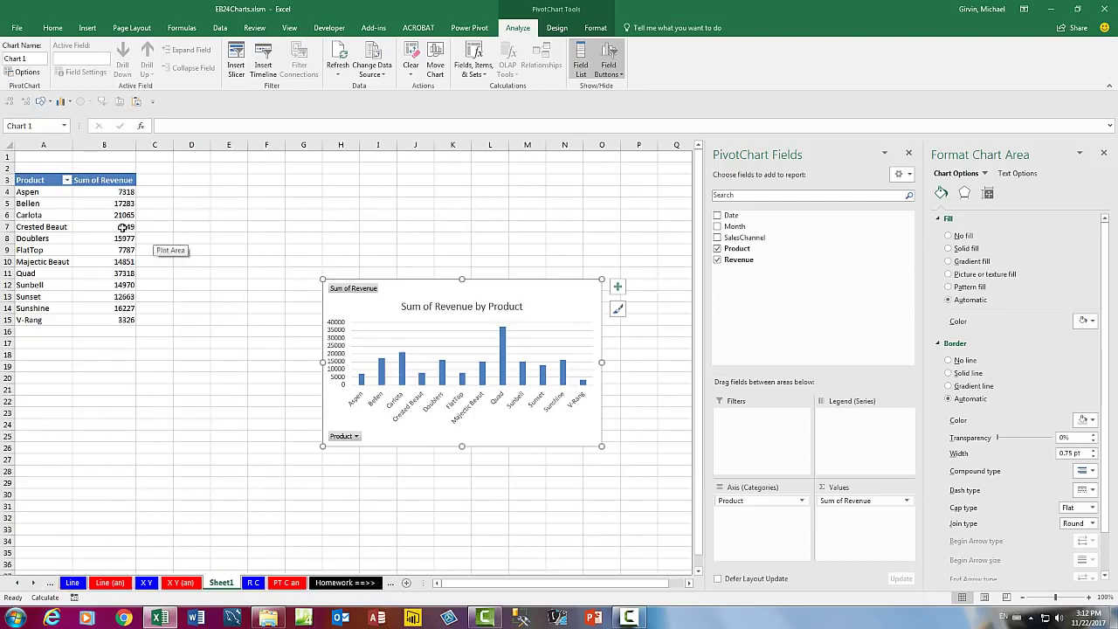
left_click_drag(413, 282, 269, 201)
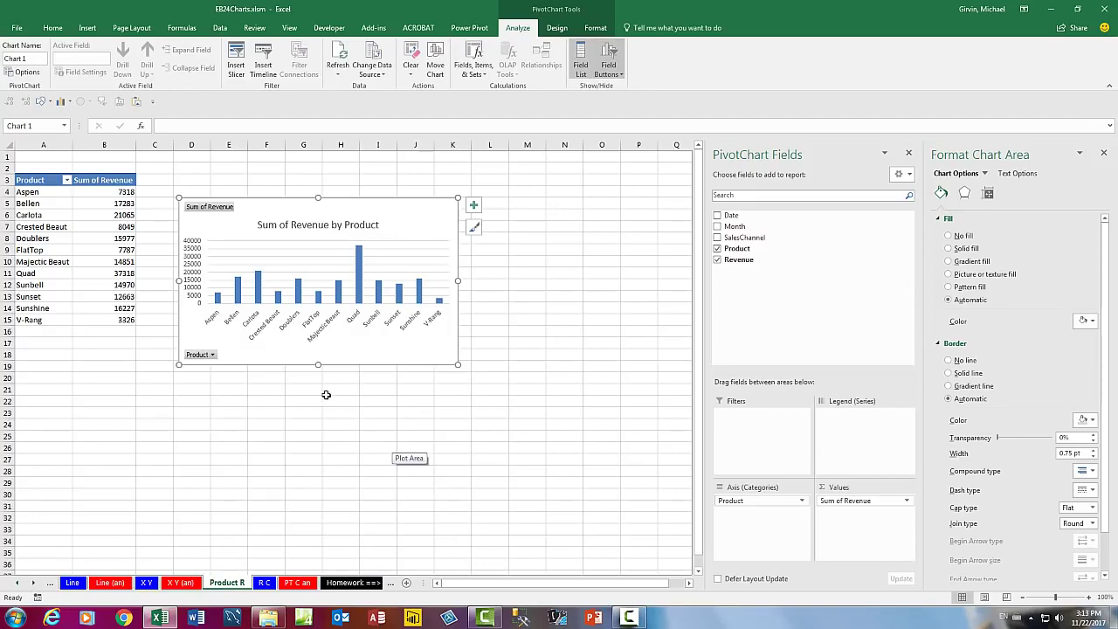
Shift the PivotChart slightly closer to the PivotTable and hide all of its field buttons
left_click(113, 239)
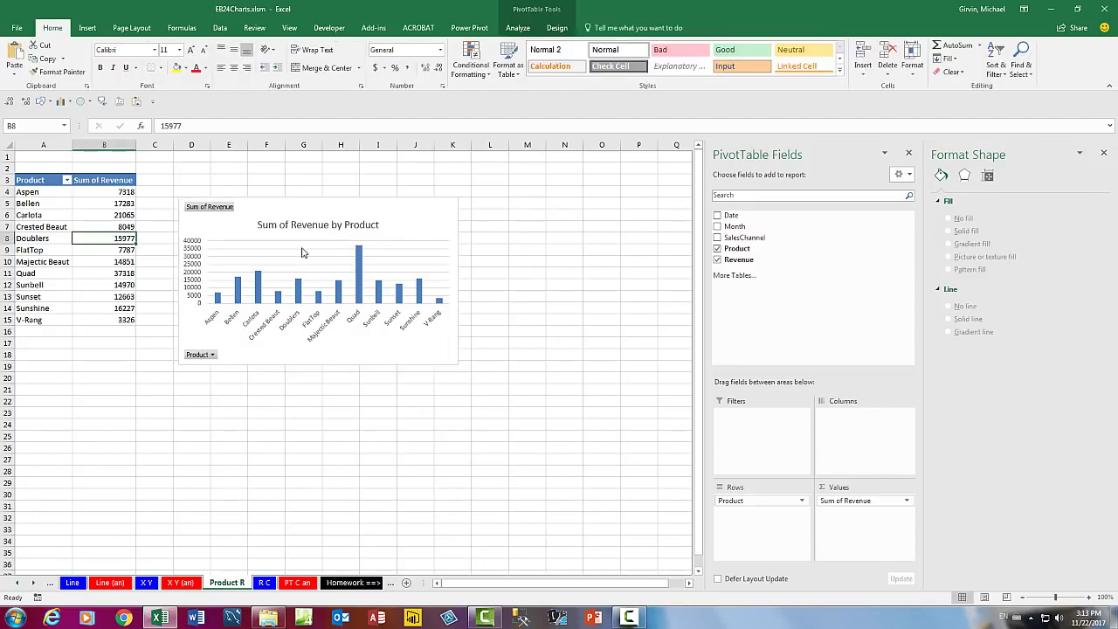
left_click(425, 220)
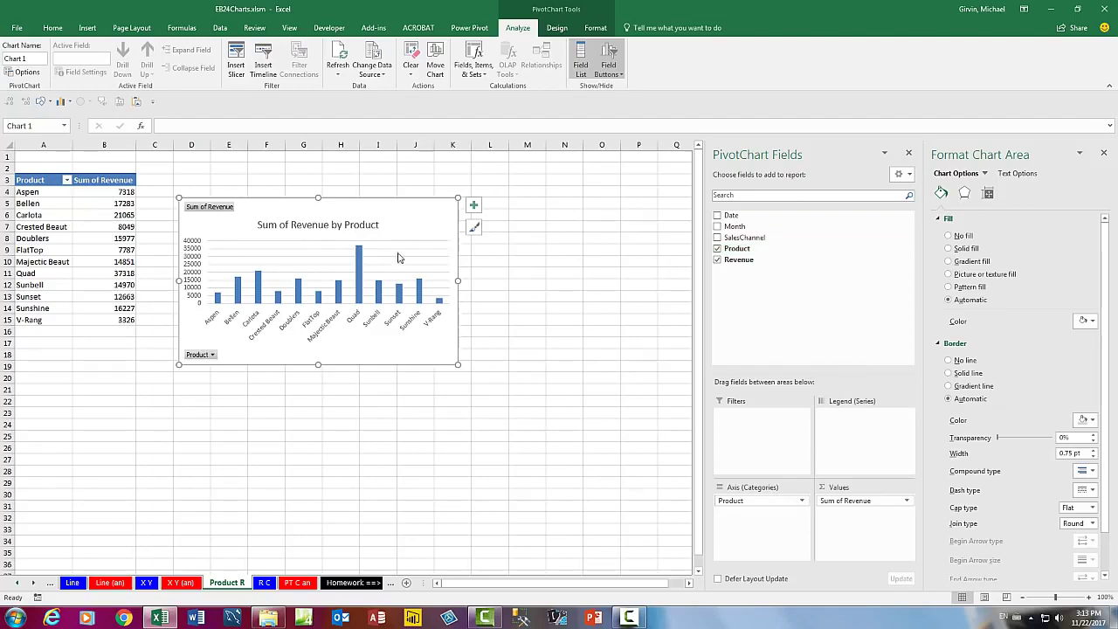
left_click_drag(284, 210, 272, 205)
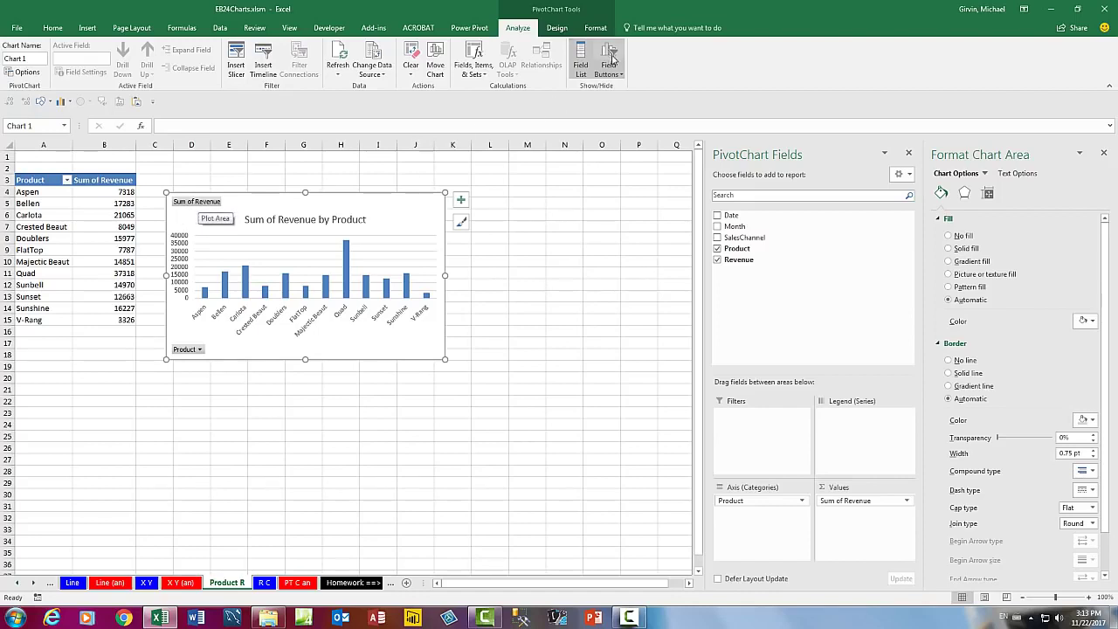
left_click(611, 58)
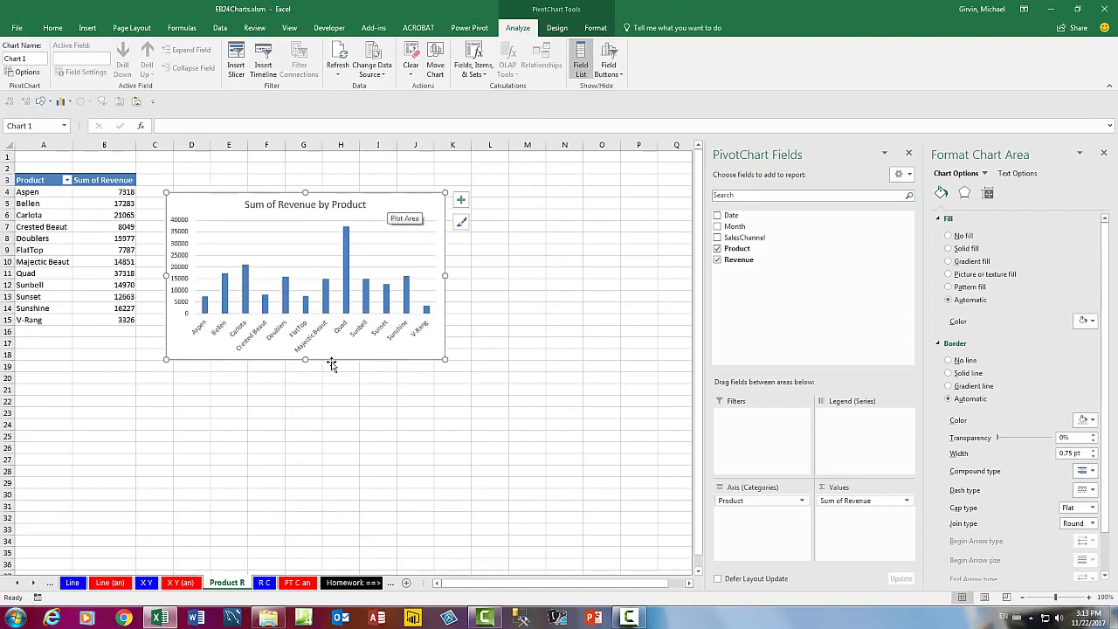
Review the source data on the R C sheet, the scatter chart on X Y and the line charts on Line
left_click(34, 583)
left_click(34, 584)
left_click(34, 583)
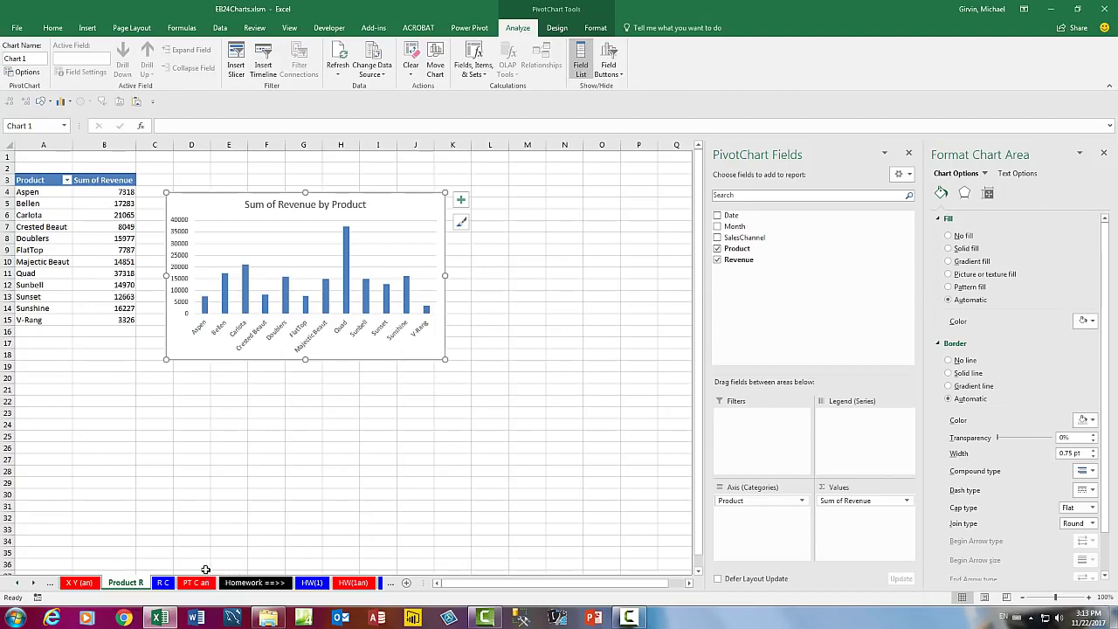
left_click(16, 583)
left_click(17, 584)
left_click(16, 583)
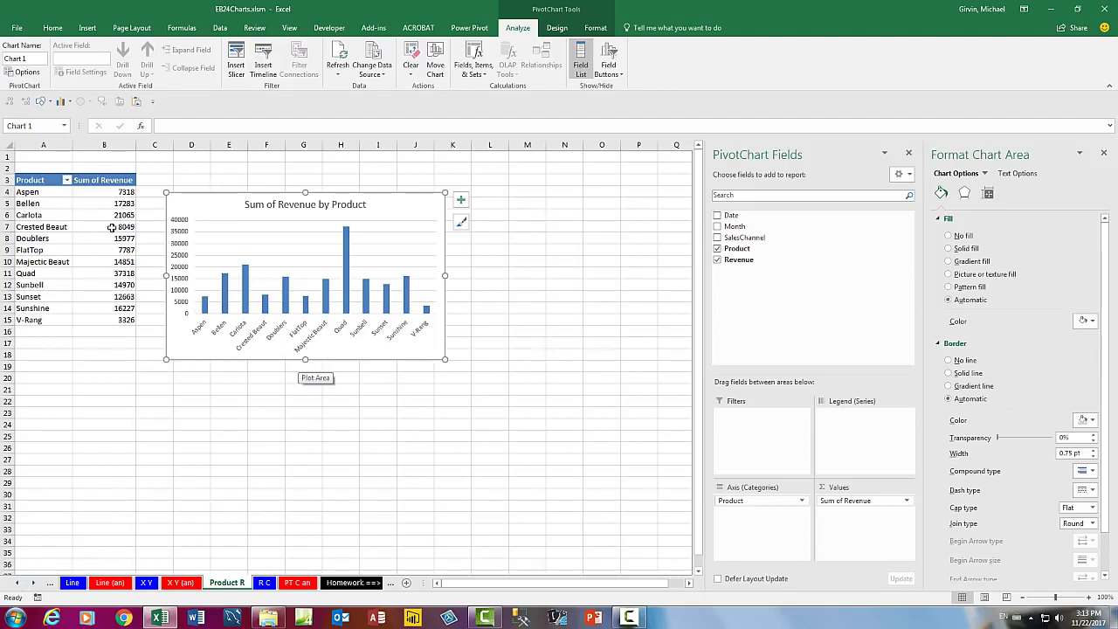
left_click(264, 582)
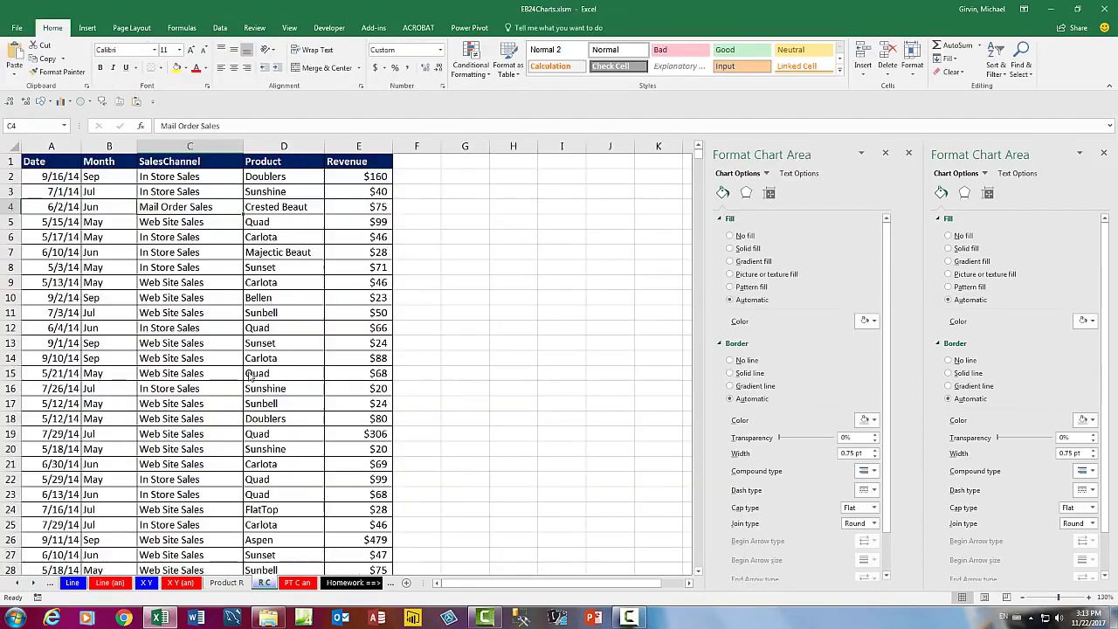
left_click(146, 582)
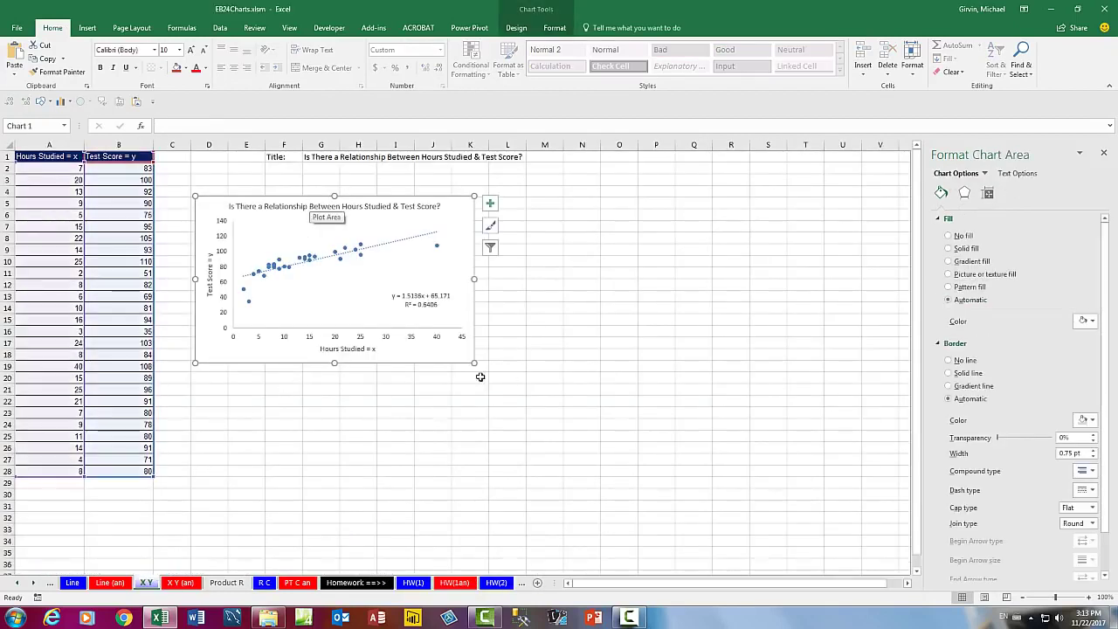
left_click(74, 583)
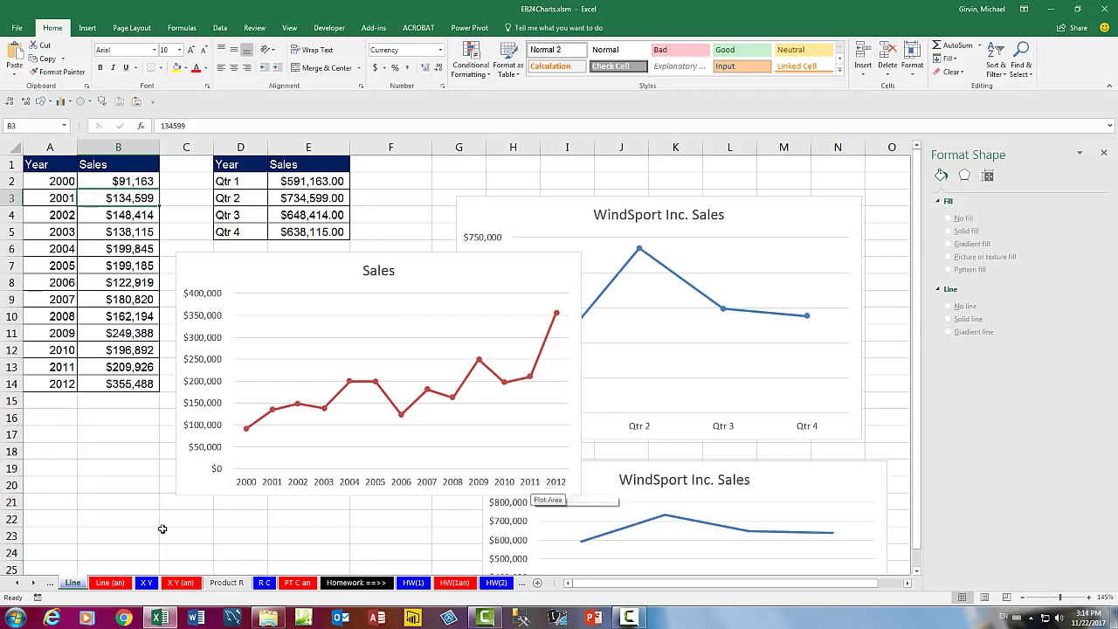
Compare the clustered and stacked column charts on the ColumnAndBar sheet, and return to the Cover sheet
left_click(18, 583)
left_click(18, 583)
left_click(17, 583)
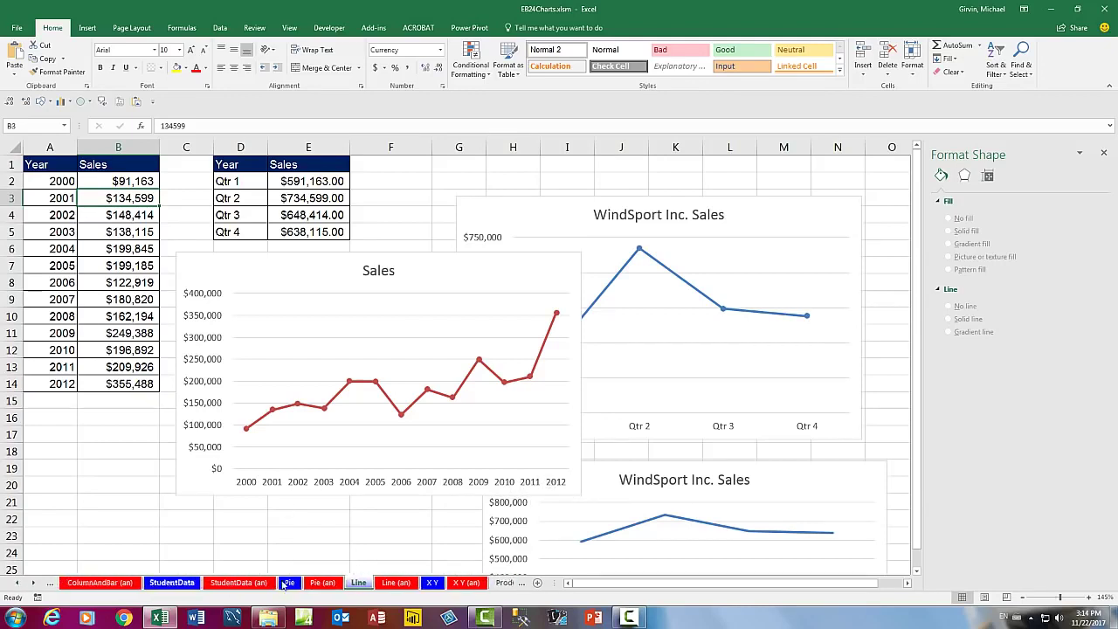
left_click(18, 582)
left_click(136, 583)
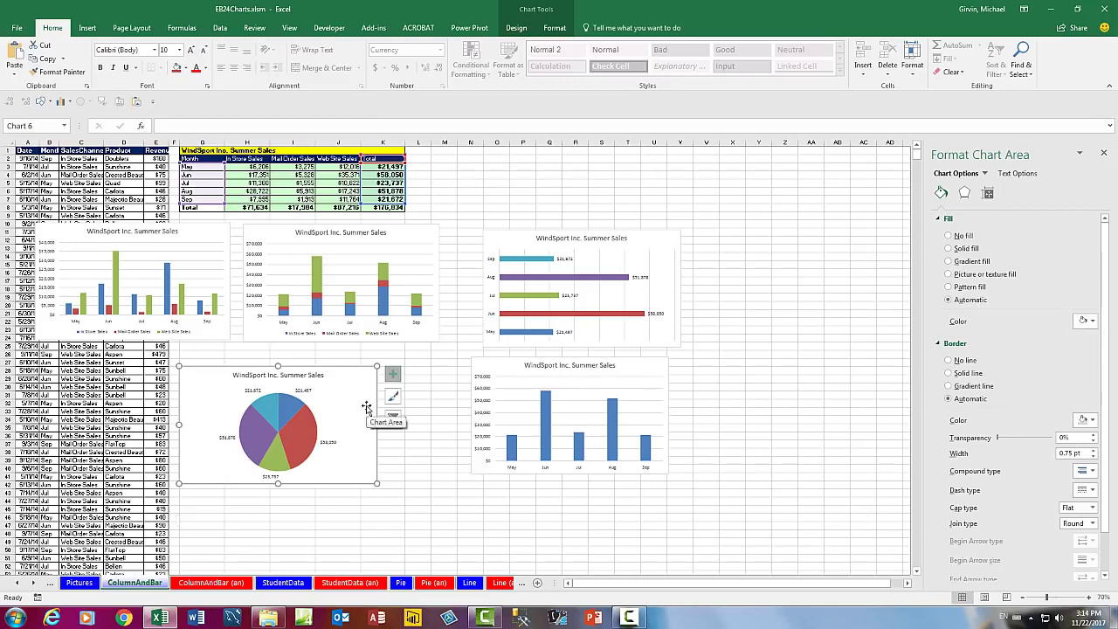
left_click(200, 234)
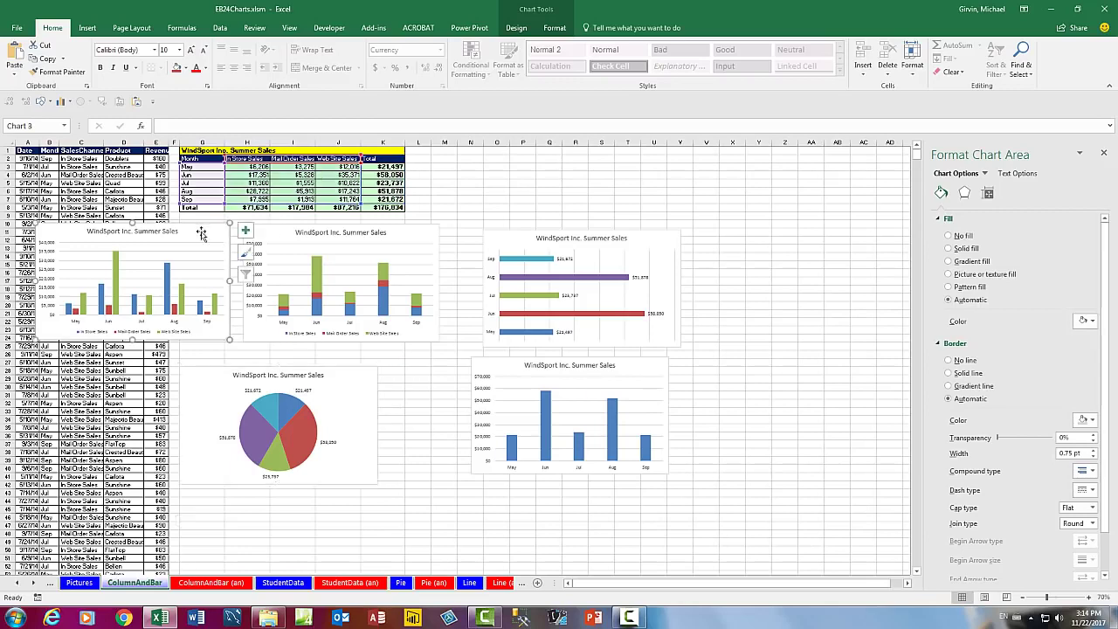
left_click(271, 235)
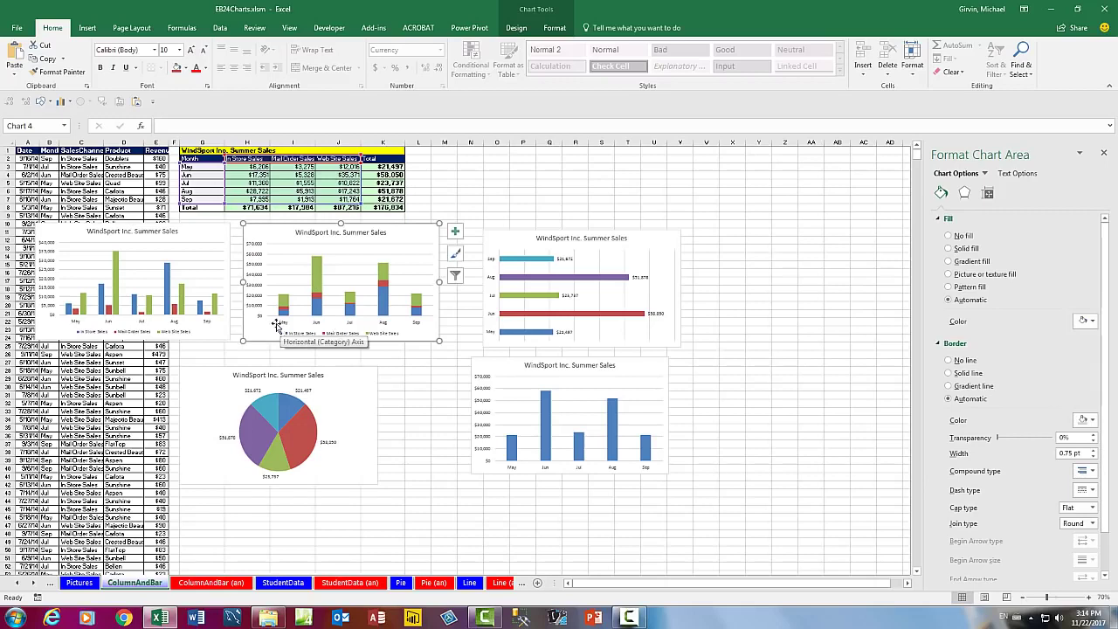
left_click(194, 232)
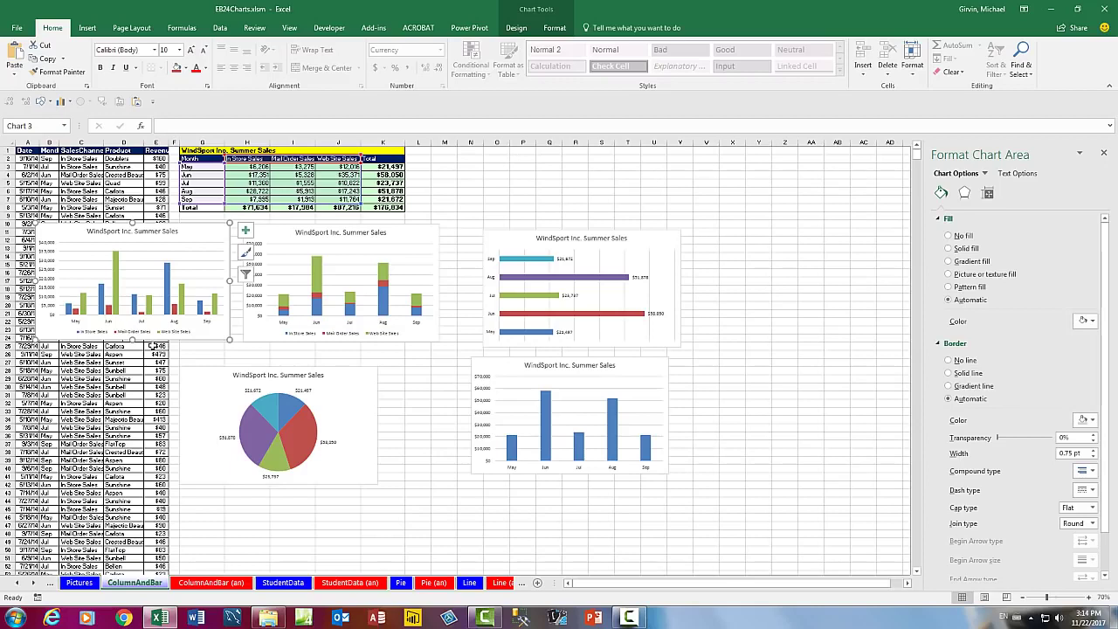
left_click(19, 584, "ctrl")
left_click(78, 583)
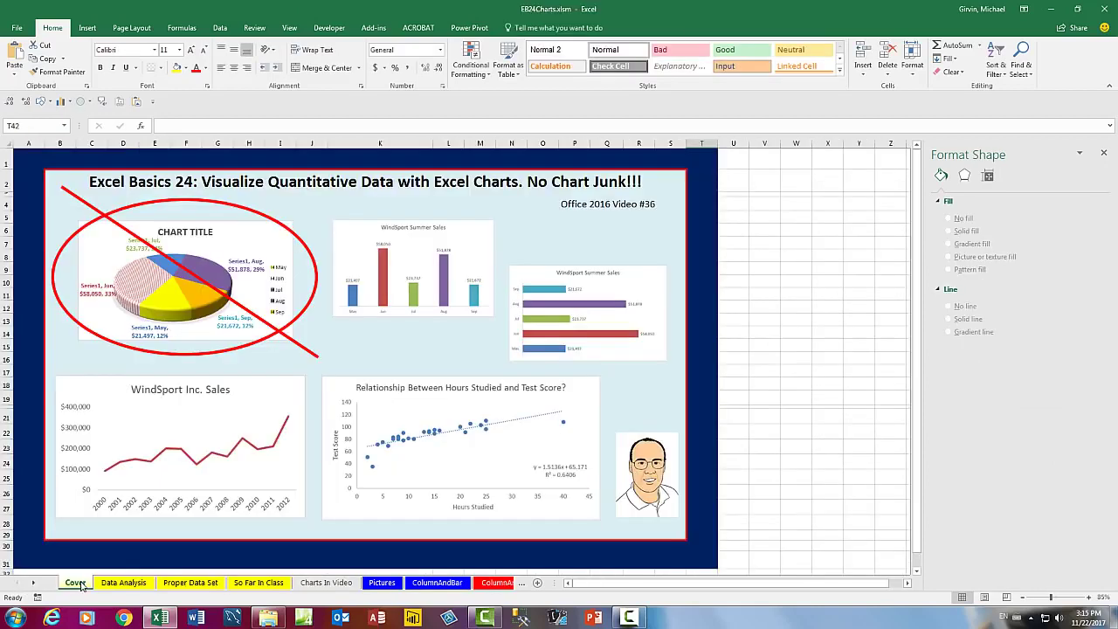